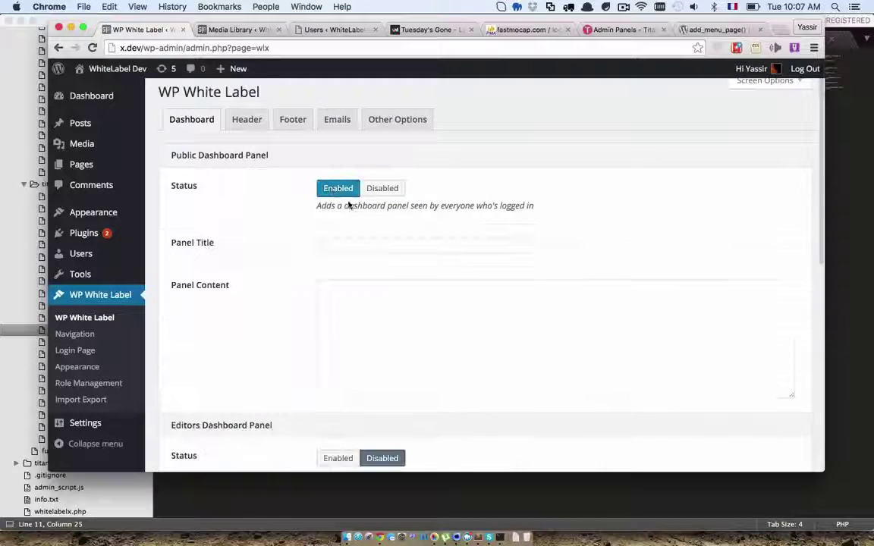
Step: Set the title of the Public Dashboard Panel to "Public dashboard panel"
left_click(383, 246)
type("Pub")
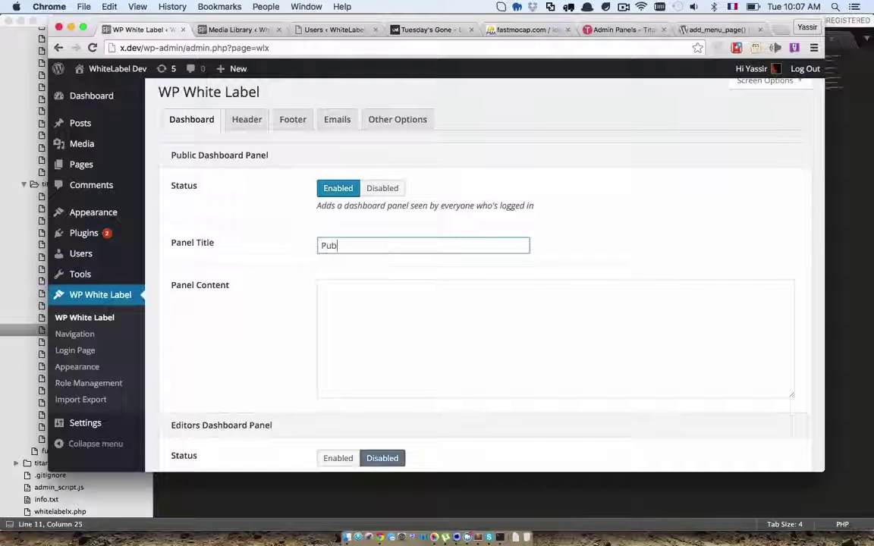
type("lic dashboard")
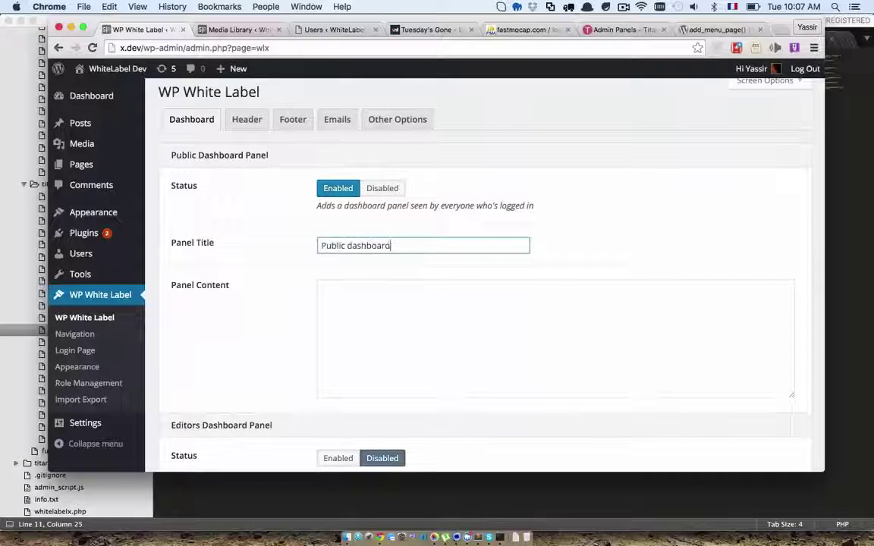
type(" panel")
key("Tab")
key("shift+Tab")
key("Right")
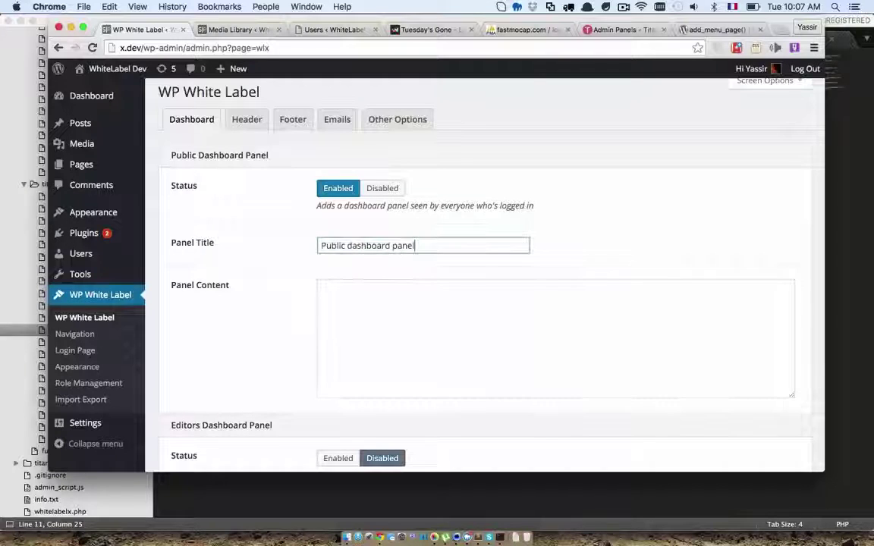
Step: Enter "Seen by every user!" as the public panel's content and save the dashboard settings
key("Tab")
type("Seen by ")
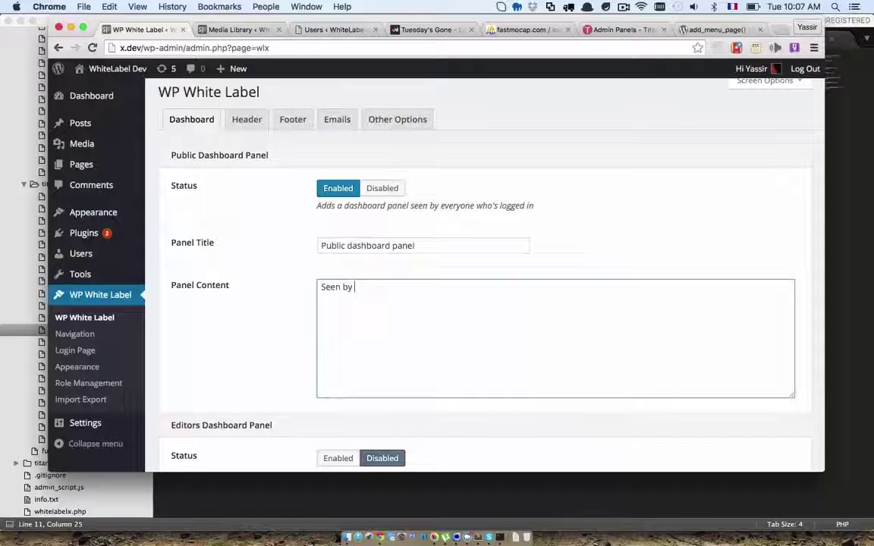
type("every")
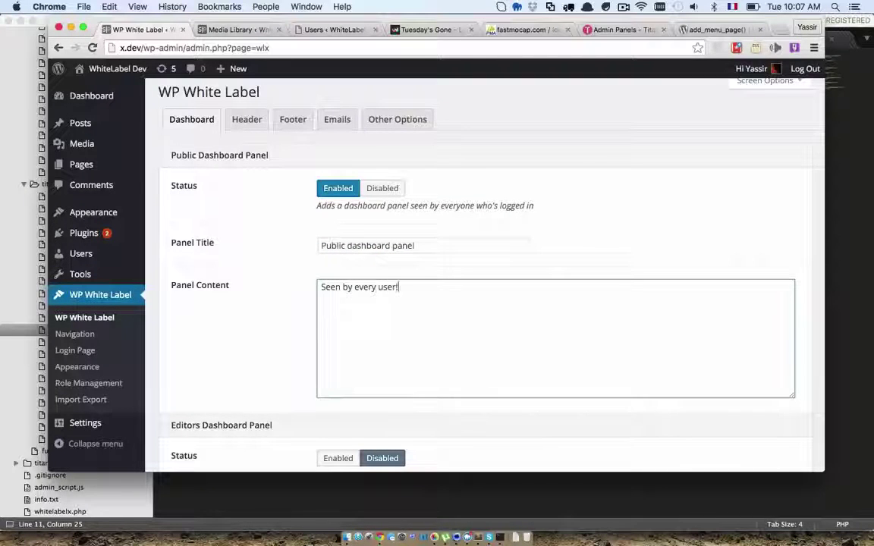
type(" user!")
scroll(486, 273, "down", 5)
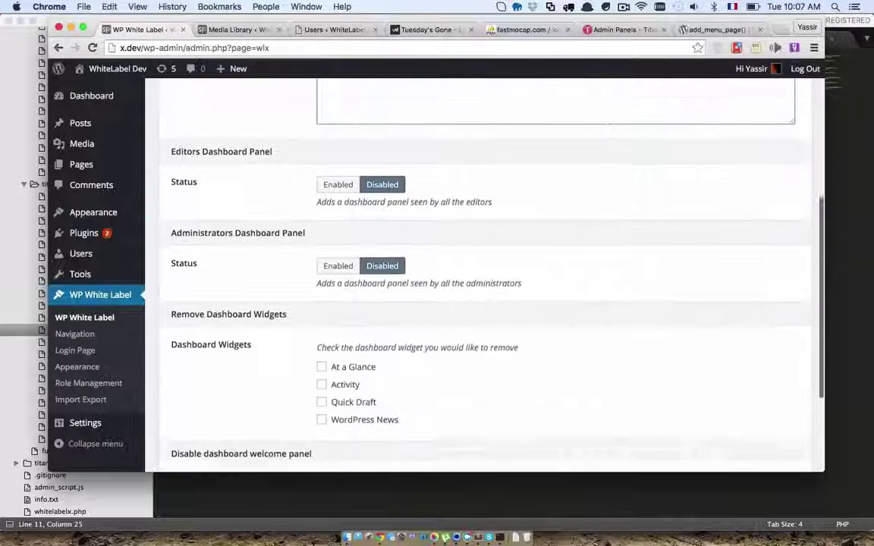
scroll(380, 279, "down", 4)
left_click(230, 423)
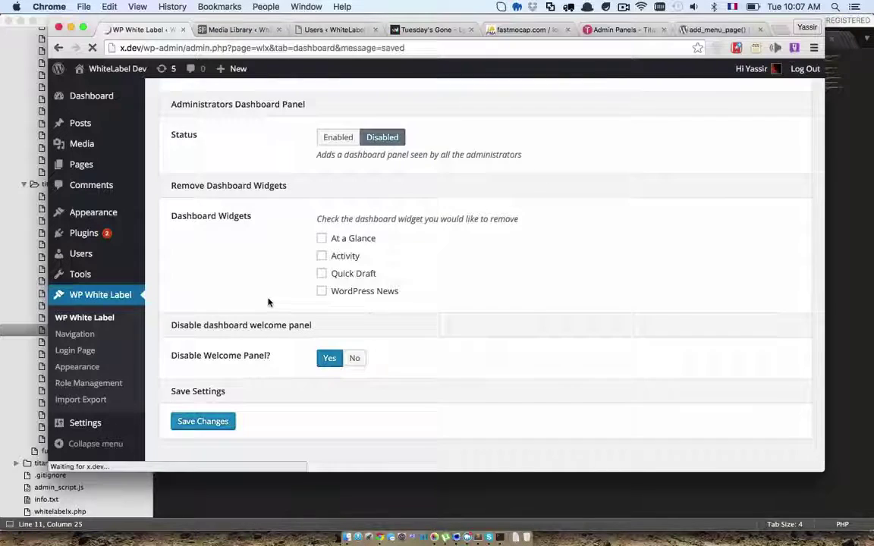
Step: Check the public panel on the administrator's dashboard and on the refreshed subscriber dashboard in the other browser window
left_click(111, 107)
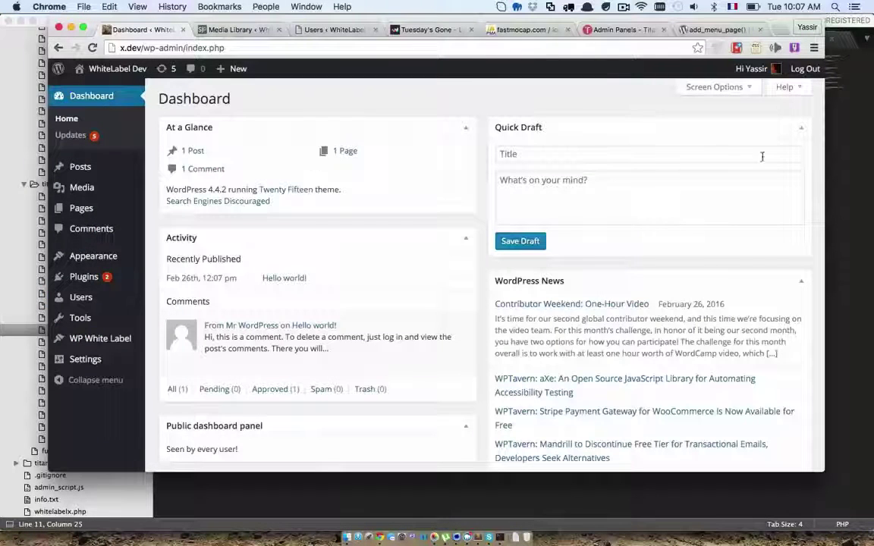
left_click_drag(795, 159, 766, 159)
scroll(668, 230, "down", 3)
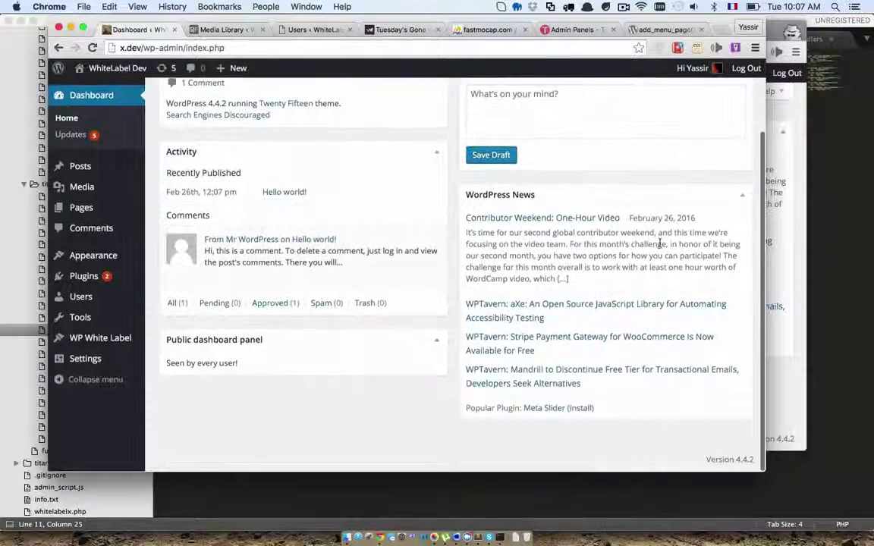
key("super+grave")
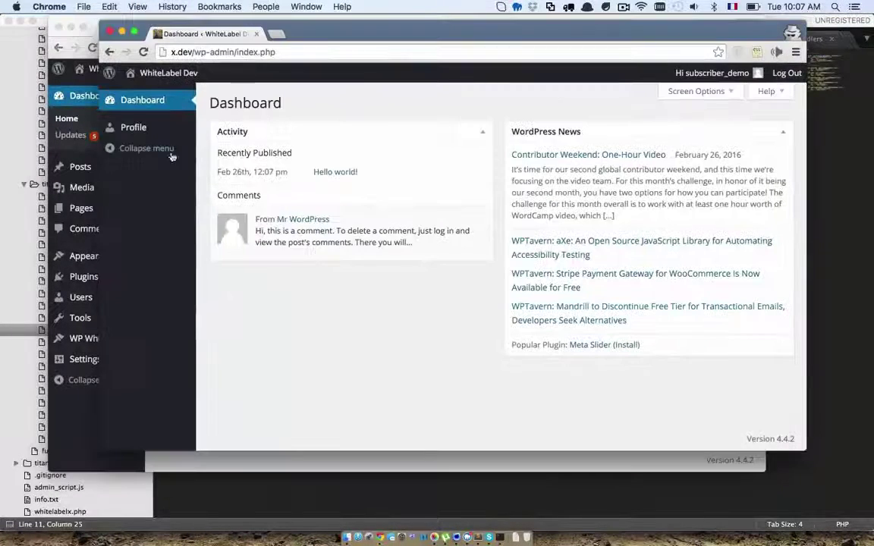
left_click(144, 53)
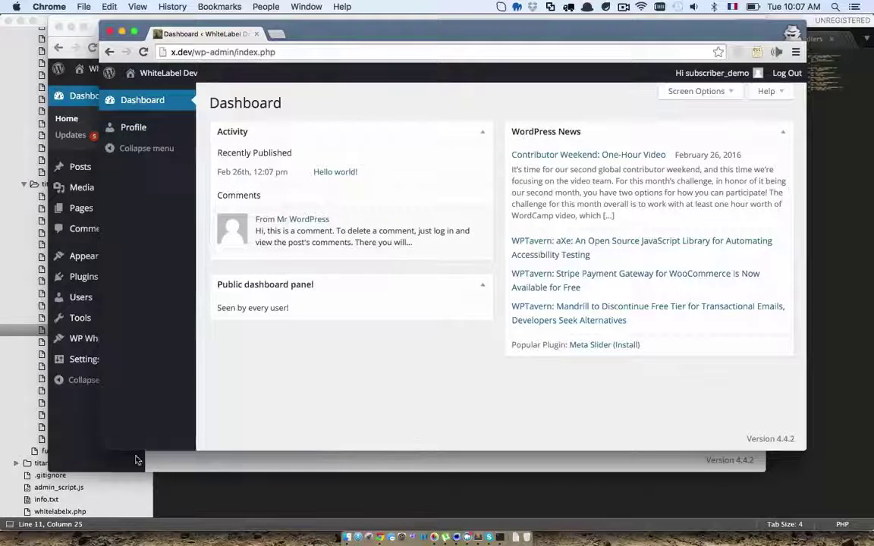
Step: In the WP White Label settings, remove the At a Glance, Activity, Quick Draft and WordPress News widgets, save, and view the dashboard
left_click(85, 442)
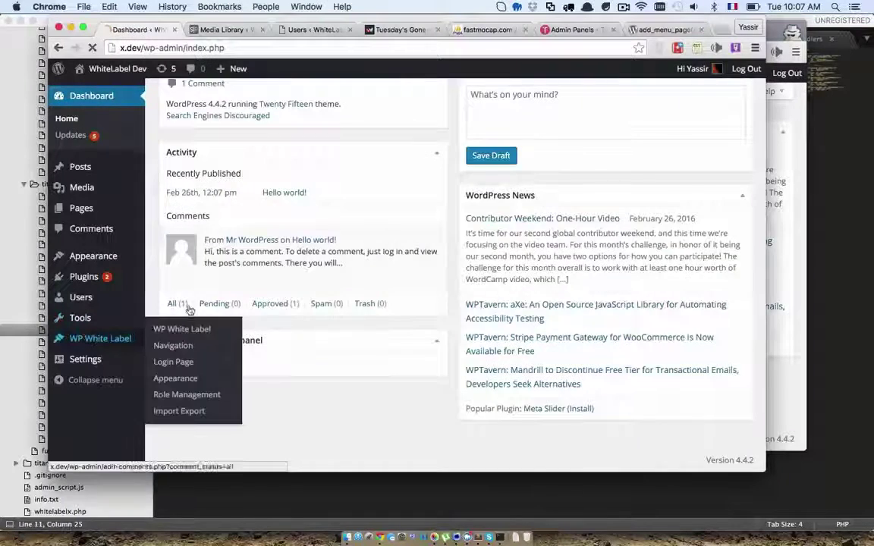
scroll(102, 336, "up", 2)
left_click(103, 338)
scroll(181, 298, "down", 6)
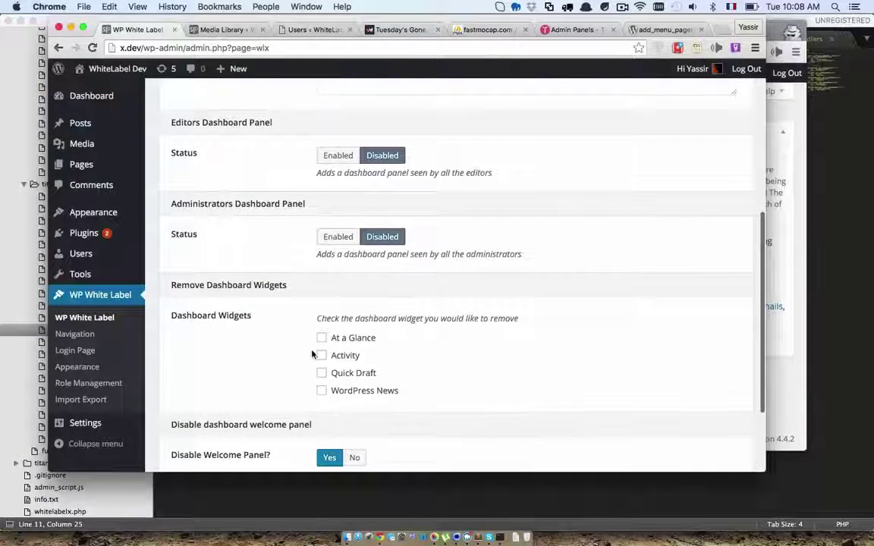
scroll(312, 347, "down", 1)
left_click(320, 327)
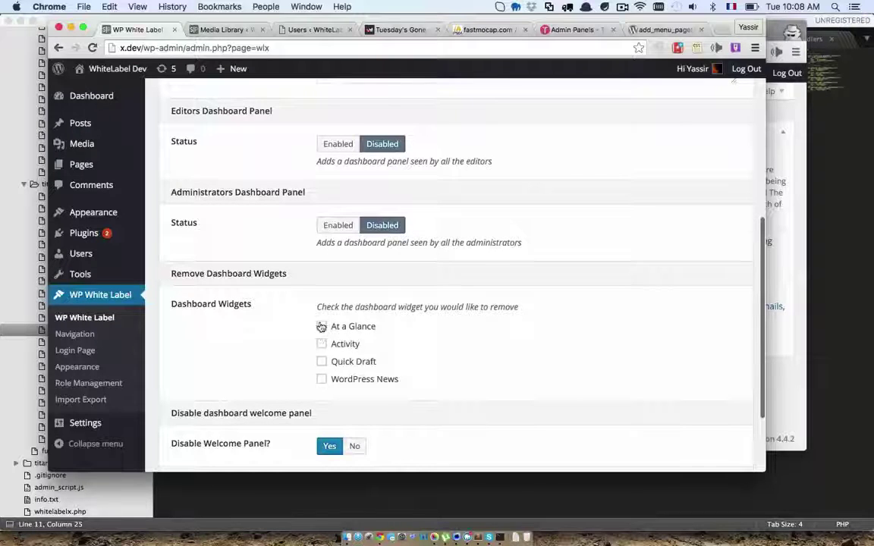
left_click(321, 379)
scroll(321, 383, "down", 3)
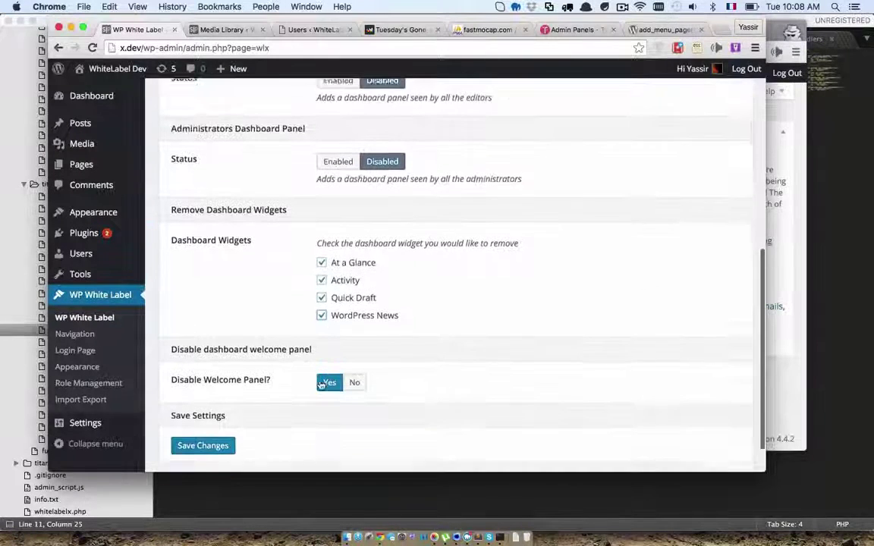
left_click(224, 402)
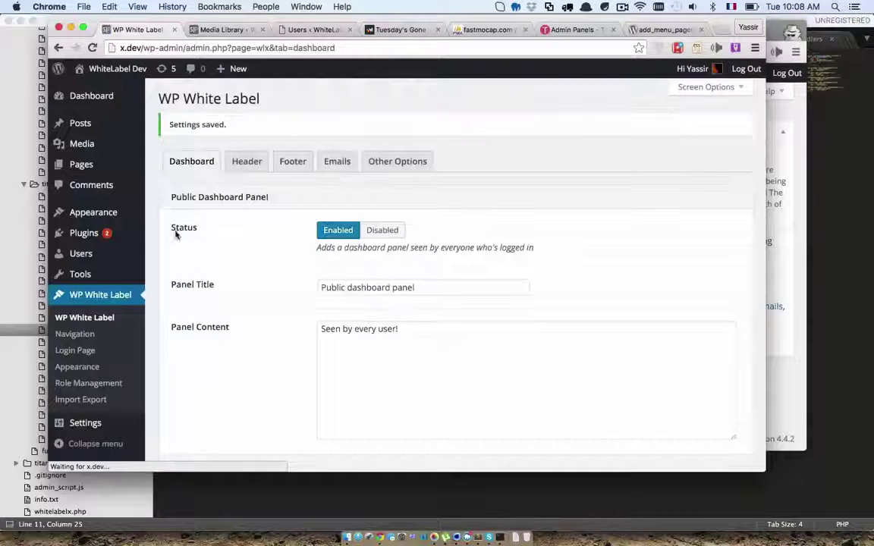
left_click(111, 96)
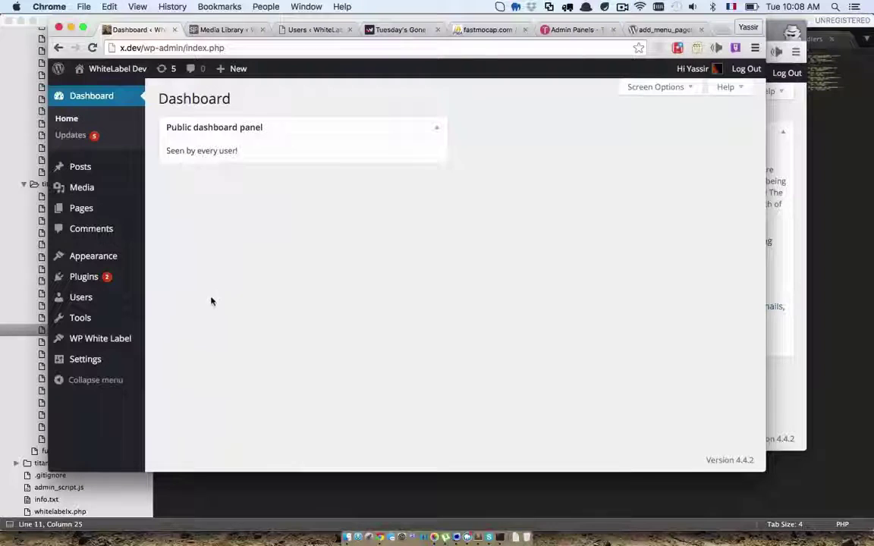
Step: Upload car_logo_PNG1641.png from the Desktop and use it as the header logo in the WP White Label header settings
left_click(118, 341)
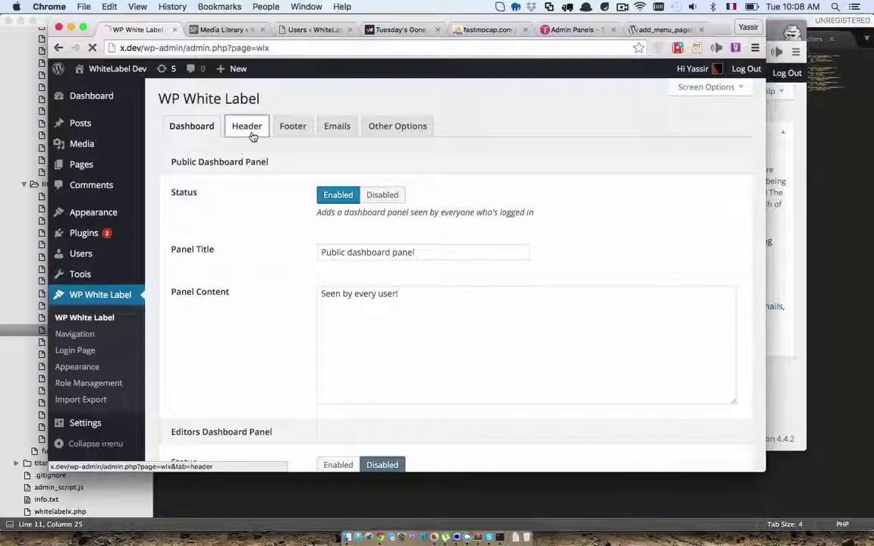
left_click(253, 133)
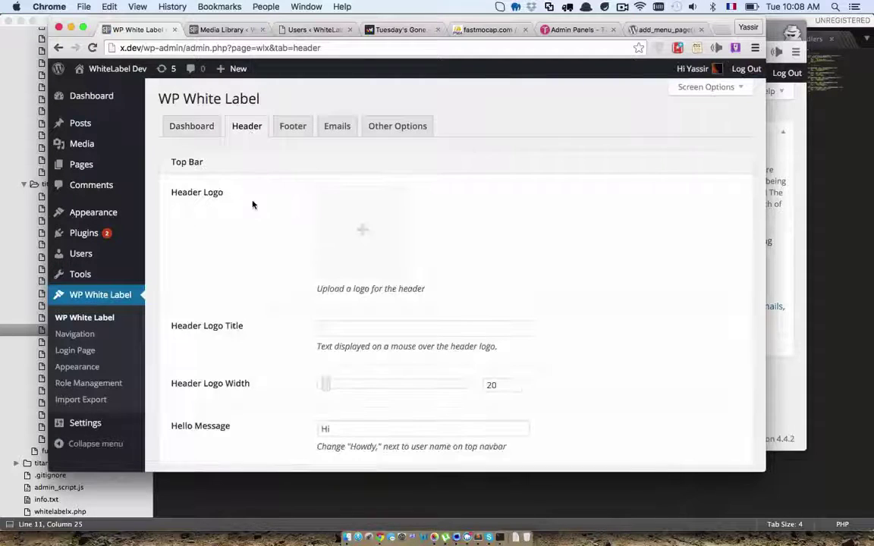
left_click(329, 209)
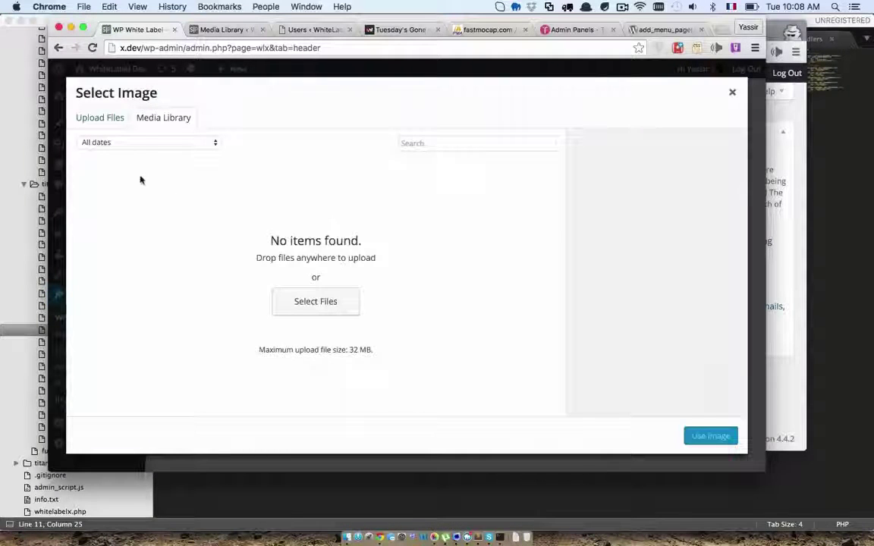
left_click(100, 118)
left_click(419, 278)
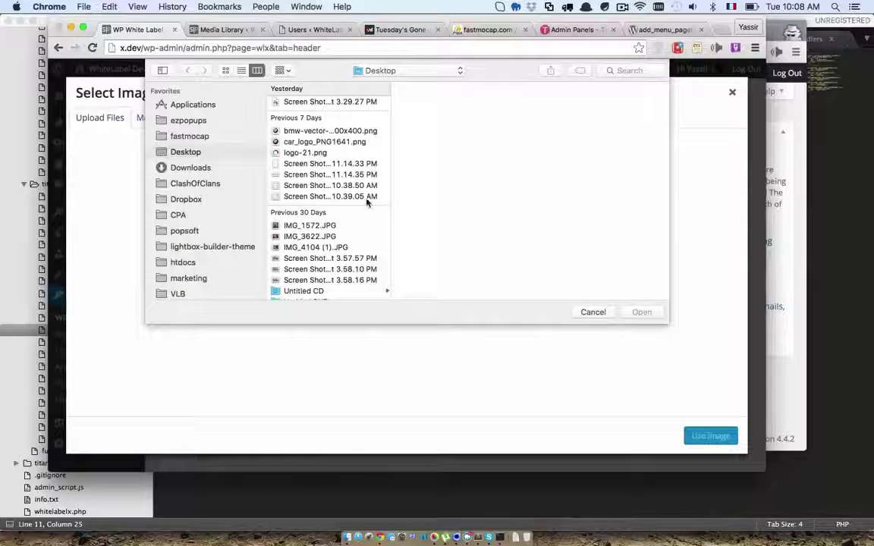
scroll(362, 208, "down", 10)
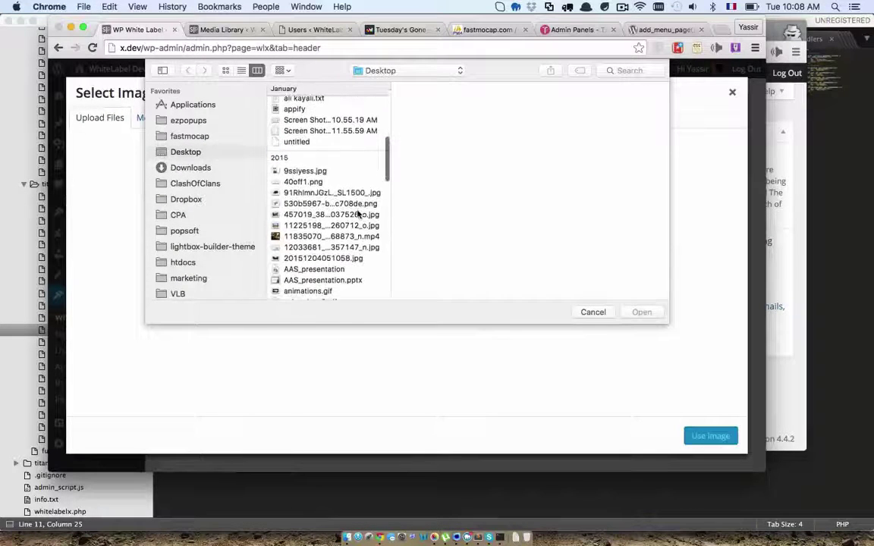
scroll(358, 214, "up", 8)
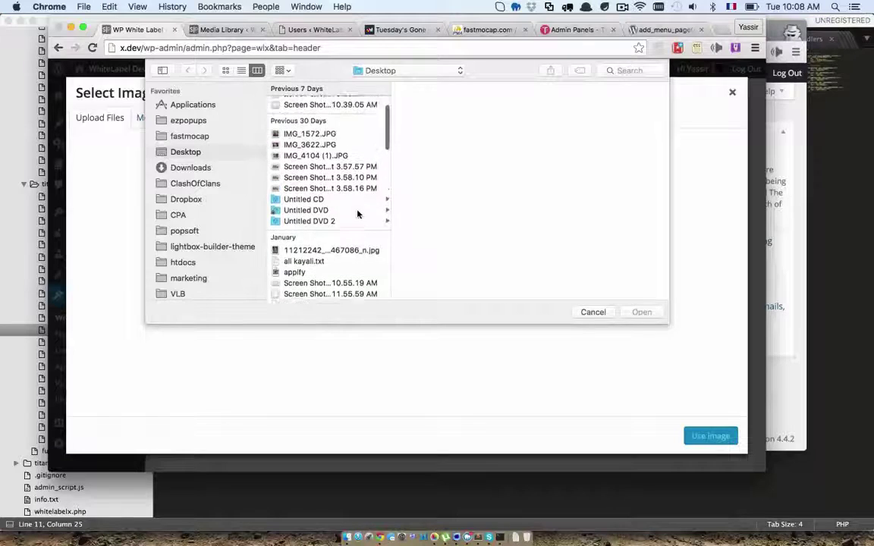
scroll(358, 214, "up", 3)
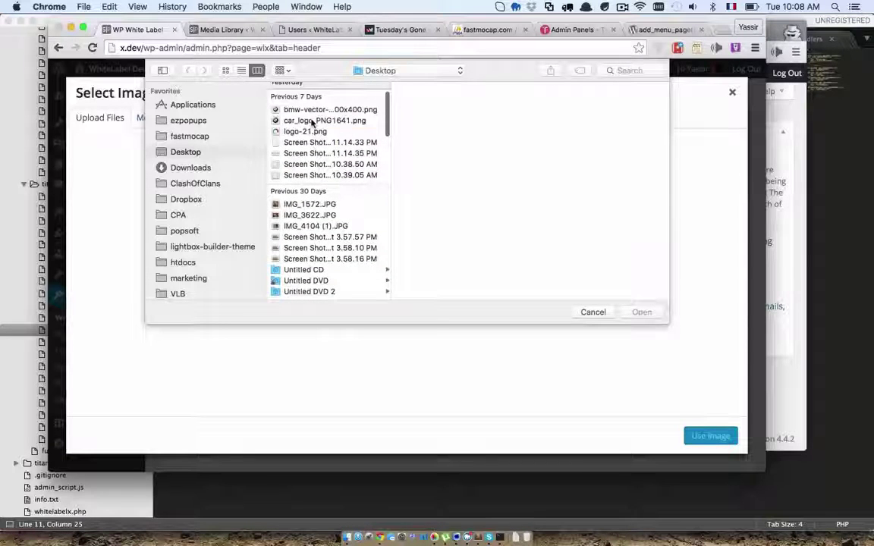
left_click(313, 121)
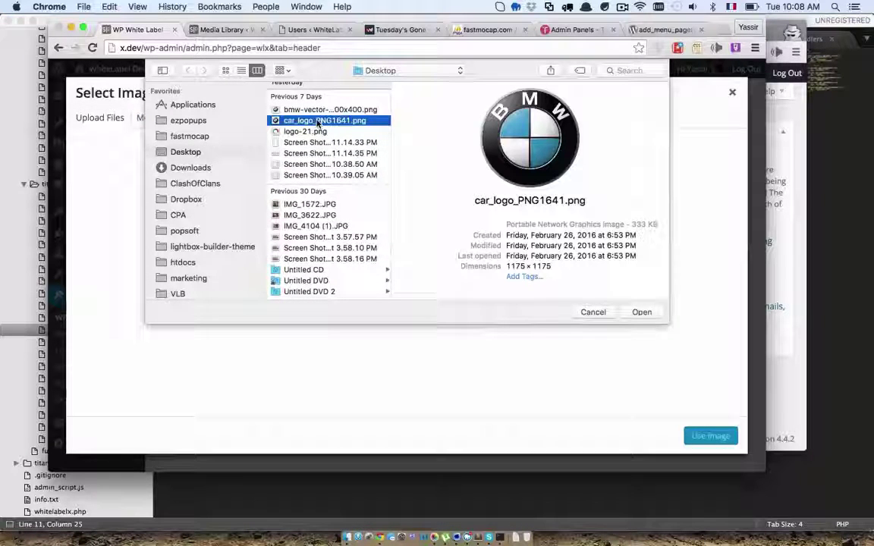
double_click(318, 122)
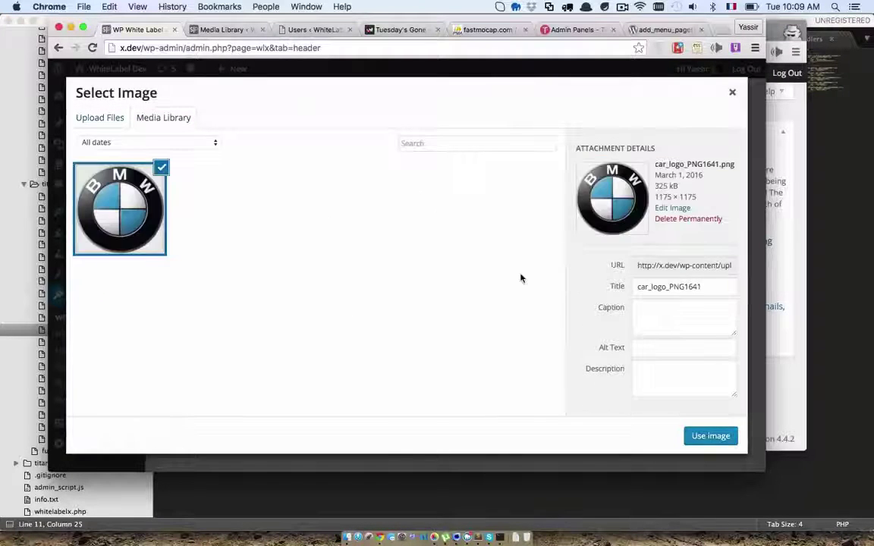
left_click(711, 437)
Step: Set the Header Logo Title to "Test header logo title"
scroll(561, 329, "down", 2)
scroll(556, 325, "down", 1)
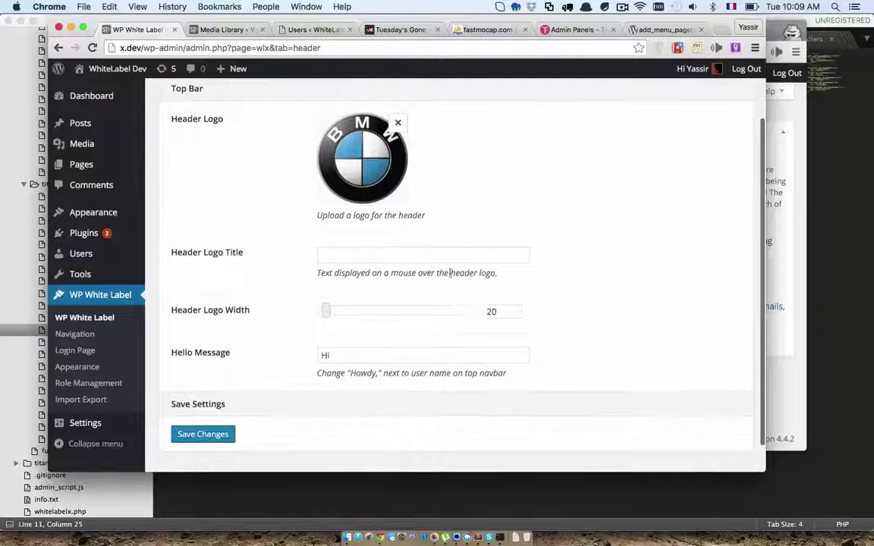
left_click(407, 256)
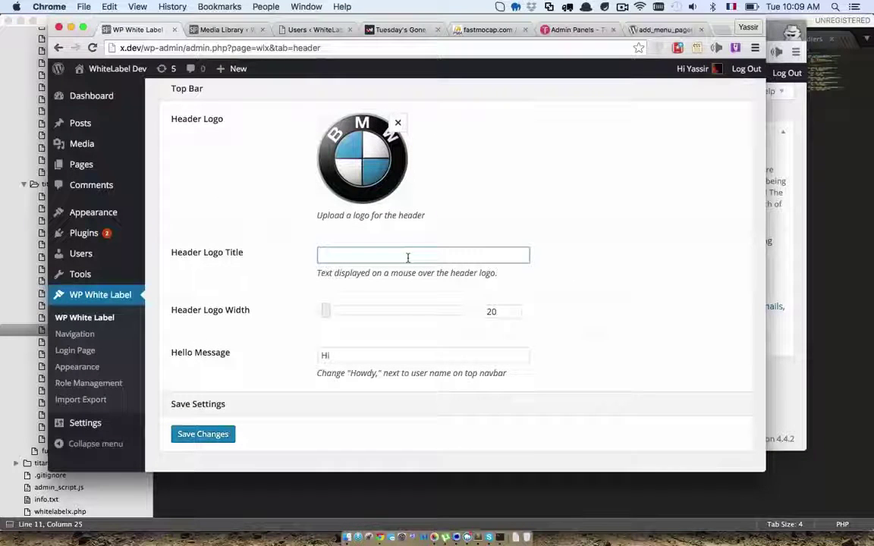
type("Test header logo")
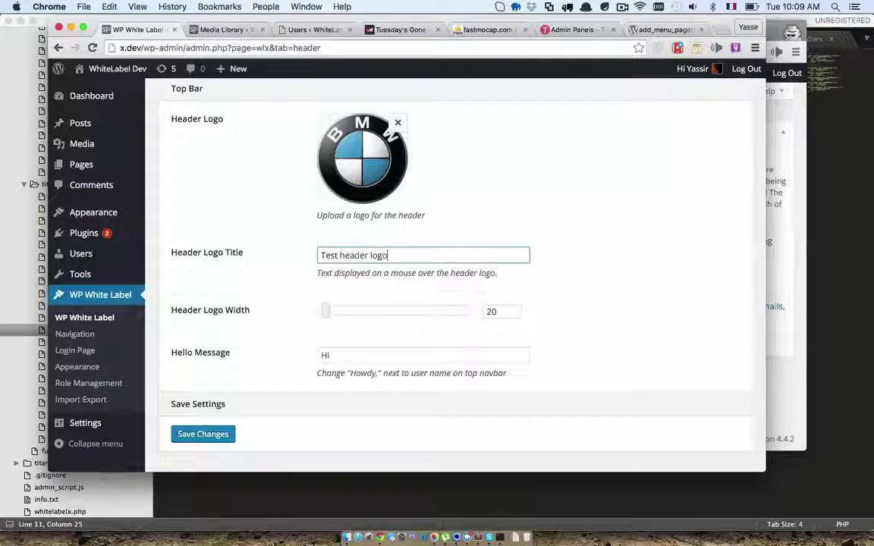
type(" title")
Step: Compare the Hello Message text with the greeting in the top bar and save the header settings
scroll(395, 273, "down", 2)
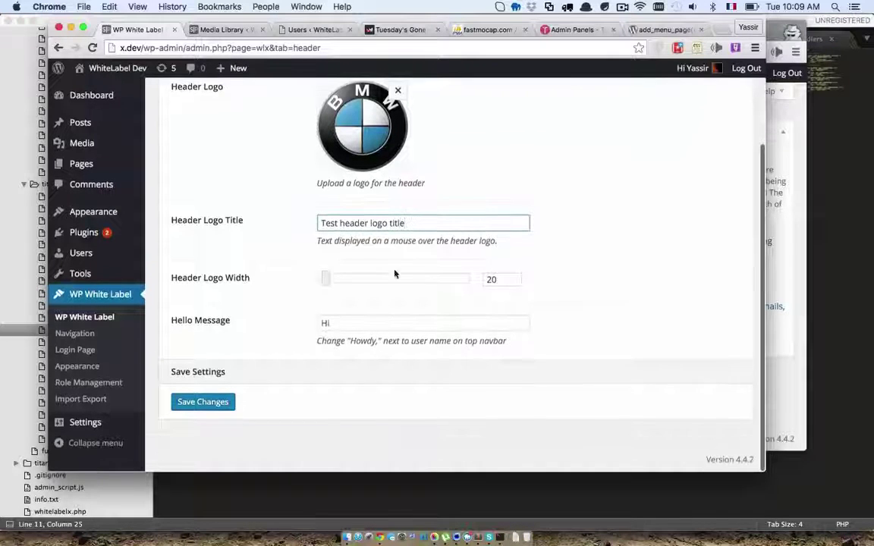
left_click_drag(370, 321, 313, 325)
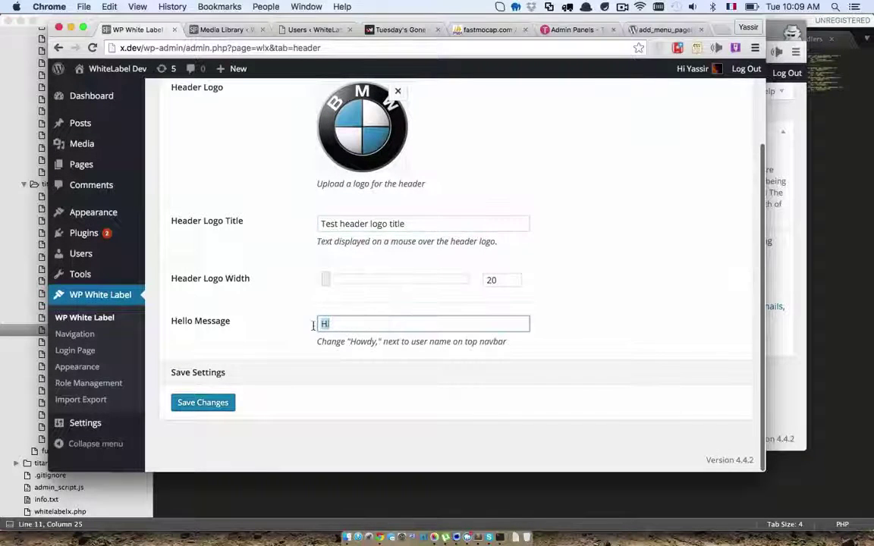
mouse_move(684, 76)
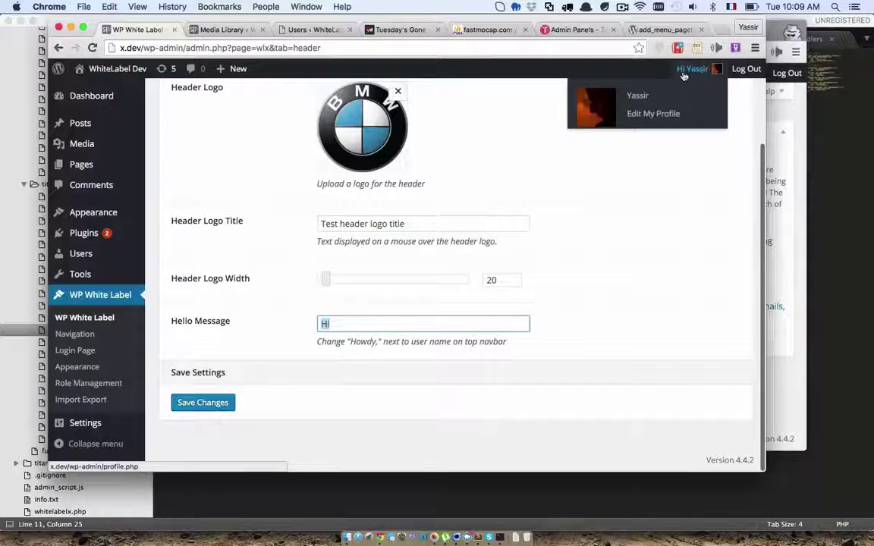
left_click(393, 320)
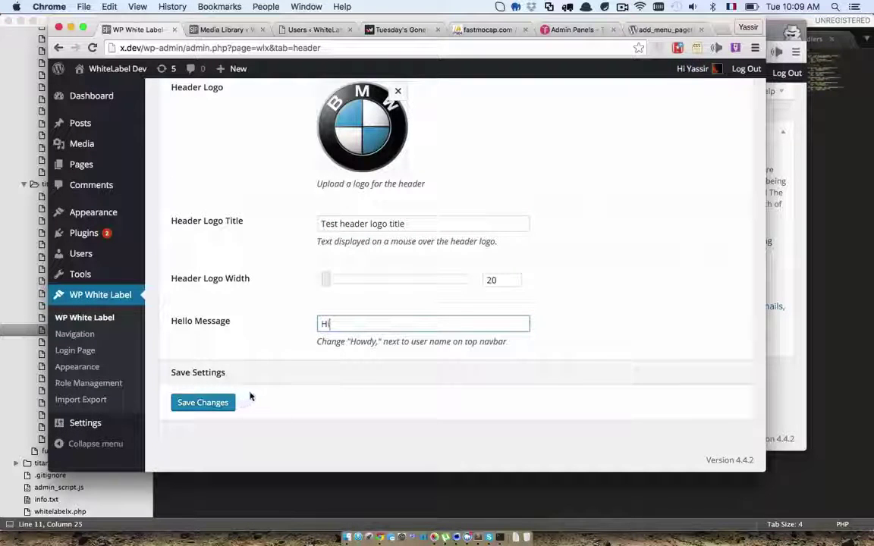
key("super+a")
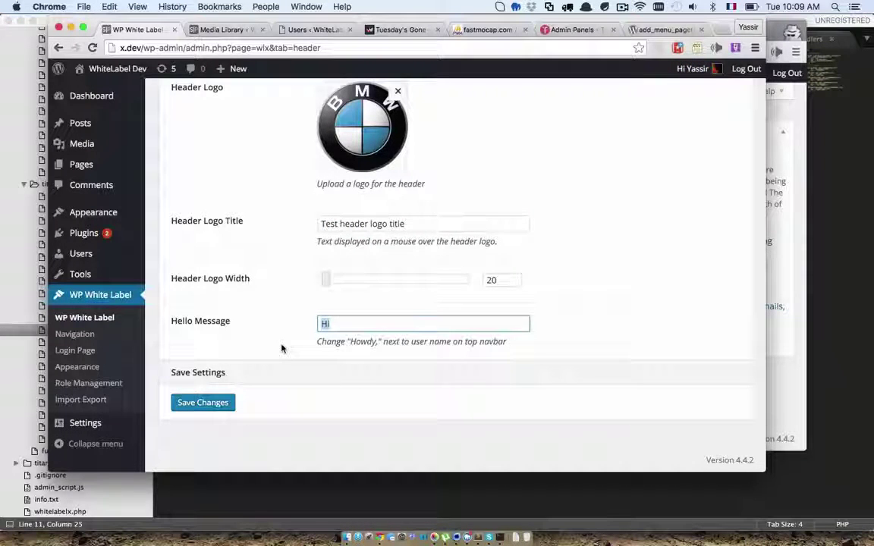
left_click(201, 403)
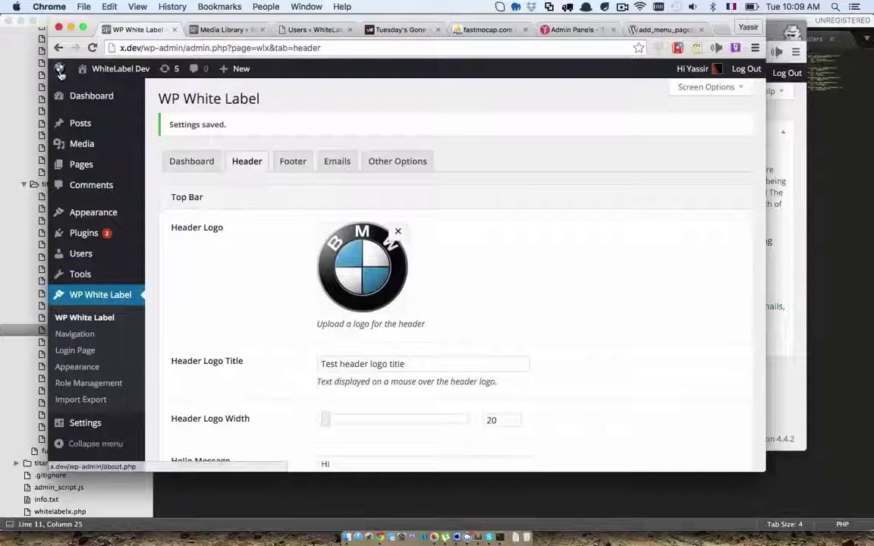
Step: Set the Header Logo Width to 43 and save the header settings
scroll(234, 239, "down", 3)
scroll(235, 239, "down", 3)
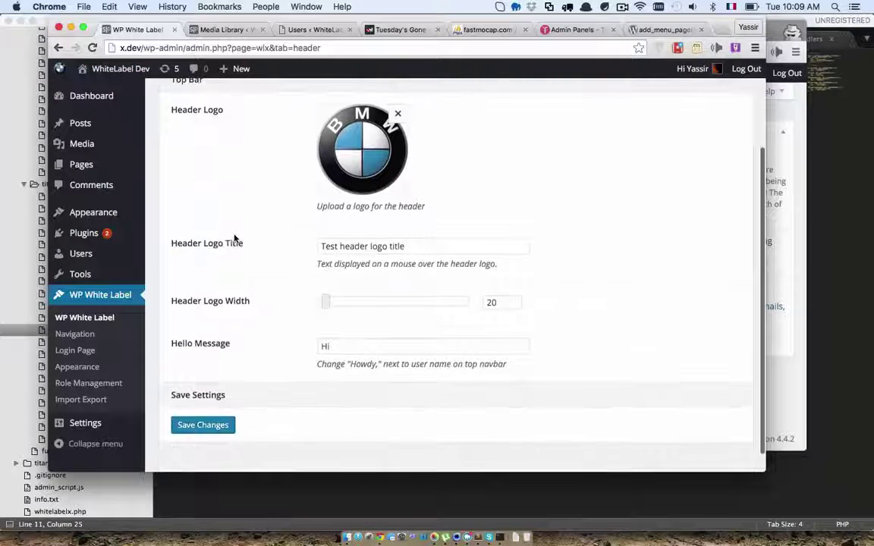
left_click(216, 428)
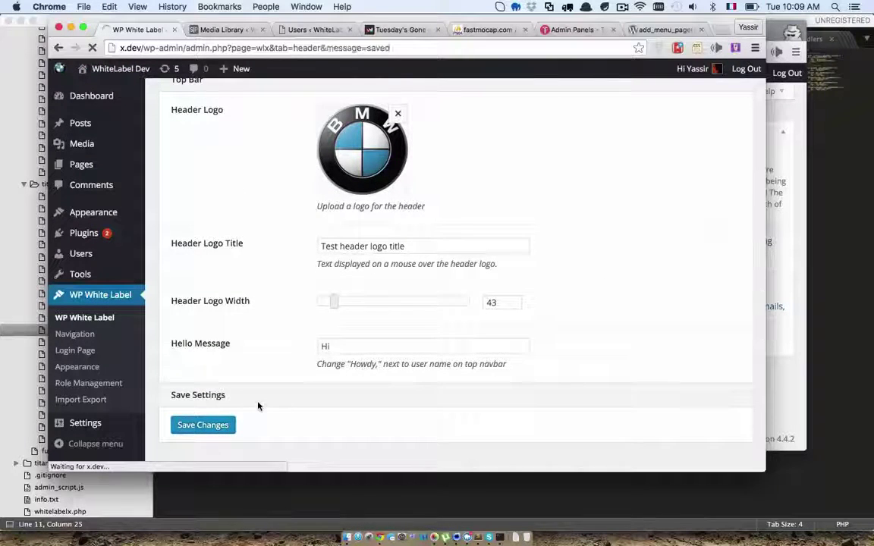
scroll(220, 311, "down", 2)
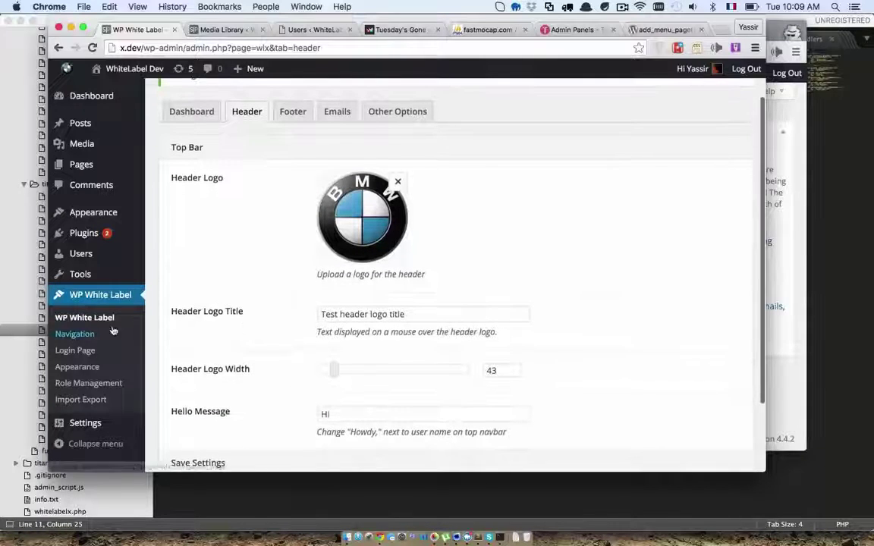
Step: In the Footer settings, use the BMW image car_logo_PNG1641.png from the media library as the Footer Logo
left_click(292, 113)
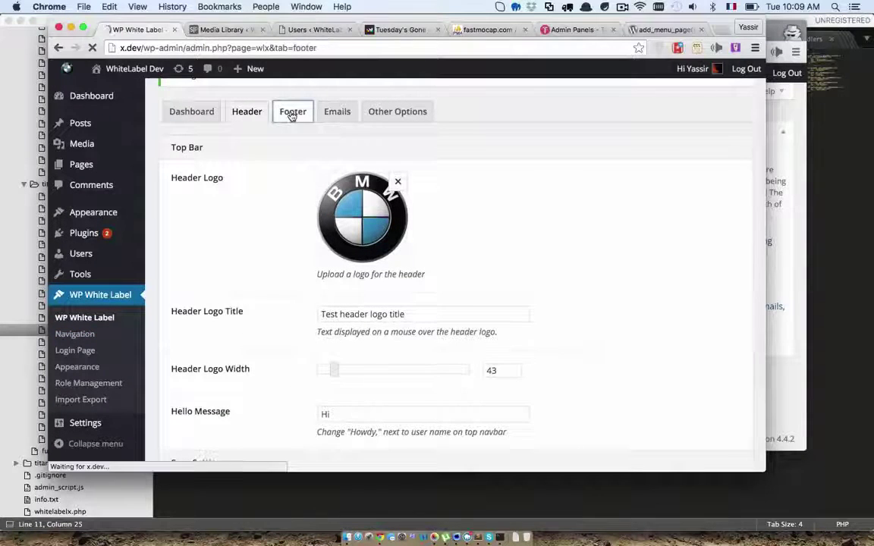
scroll(292, 116, "down", 2)
left_click(326, 160)
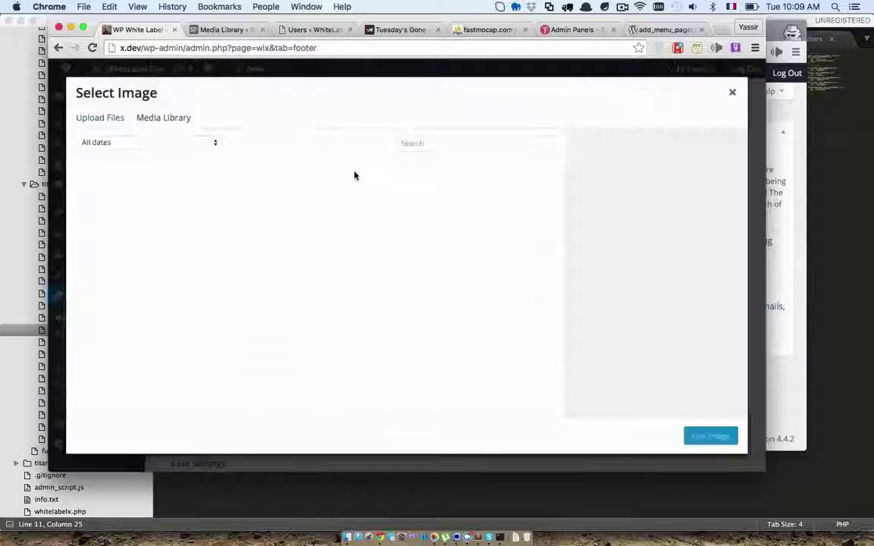
left_click(120, 208)
left_click(690, 435)
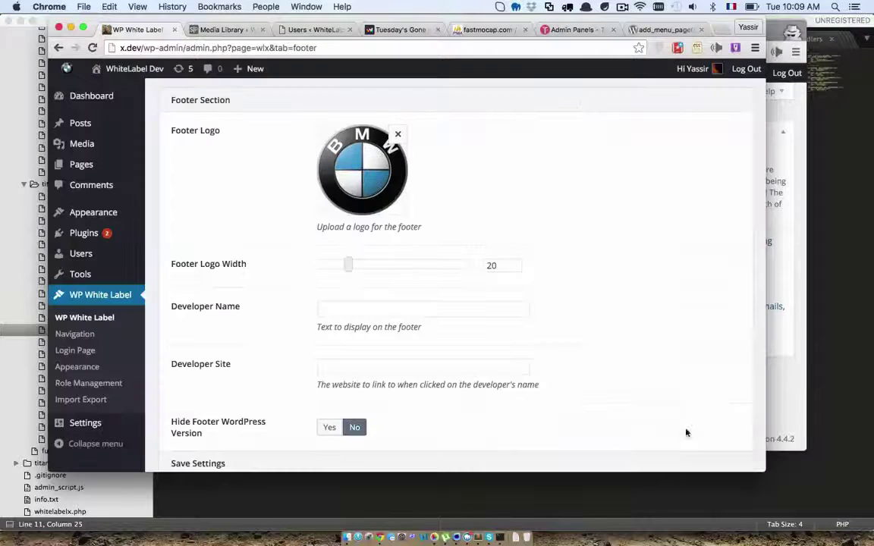
Step: Fill in the footer's Developer Name with the developer's name and Developer Site with the developer's website address
scroll(424, 254, "down", 2)
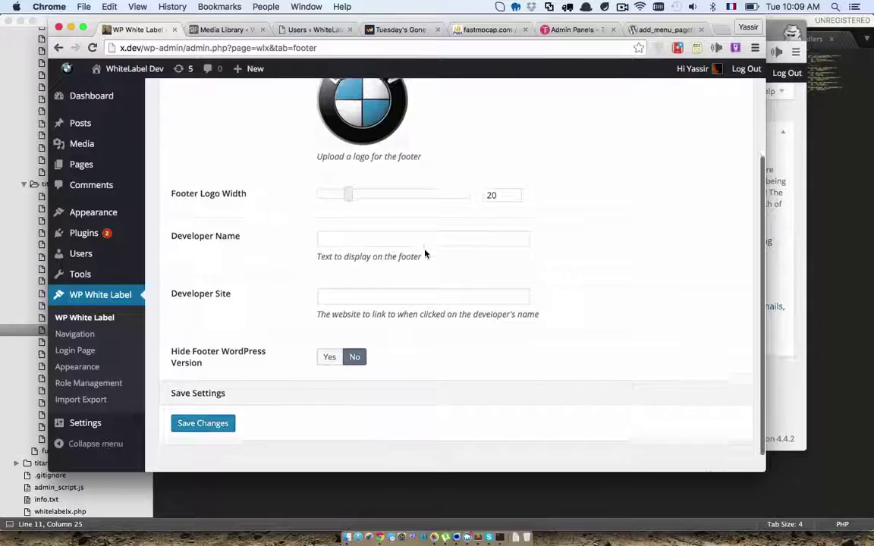
left_click(338, 236)
type("Yassir")
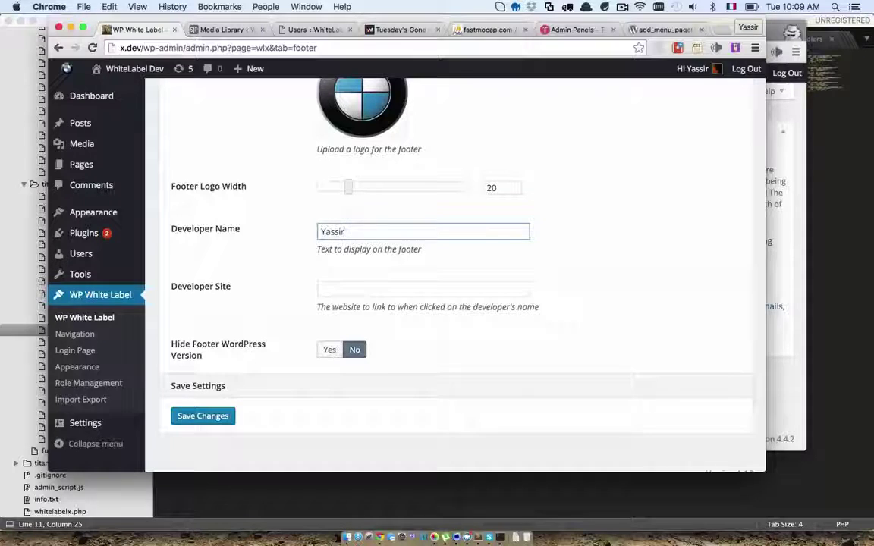
left_click(340, 285)
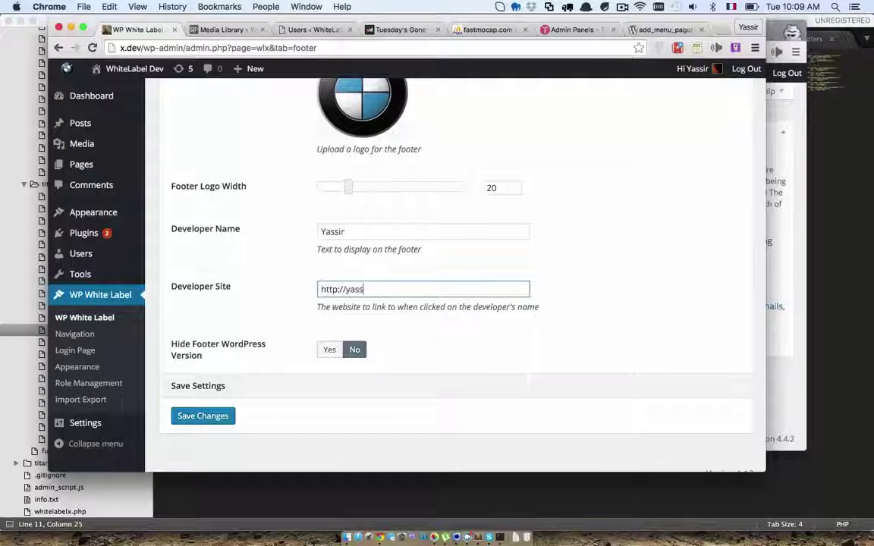
type("http://yass.ir/")
Step: Enable Hide Footer WordPress Version, save the footer settings and check the page footer
scroll(296, 334, "down", 1)
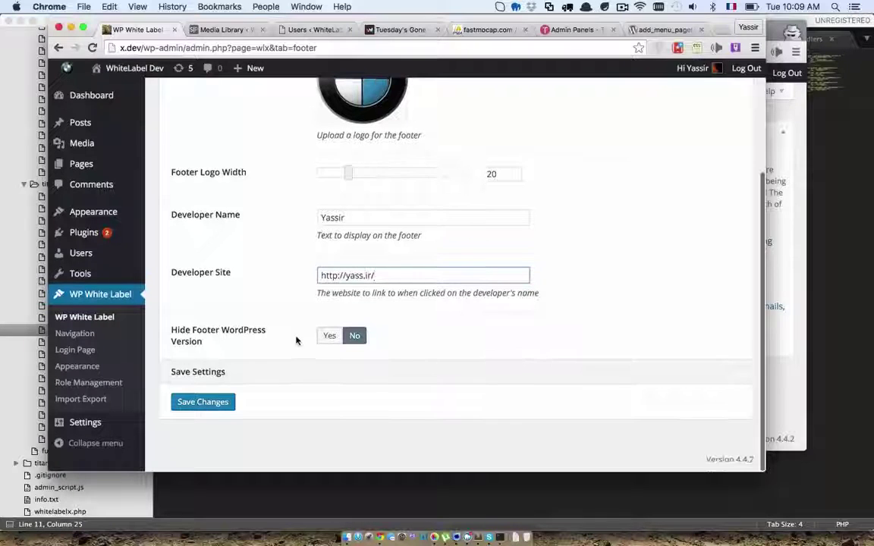
left_click(667, 463)
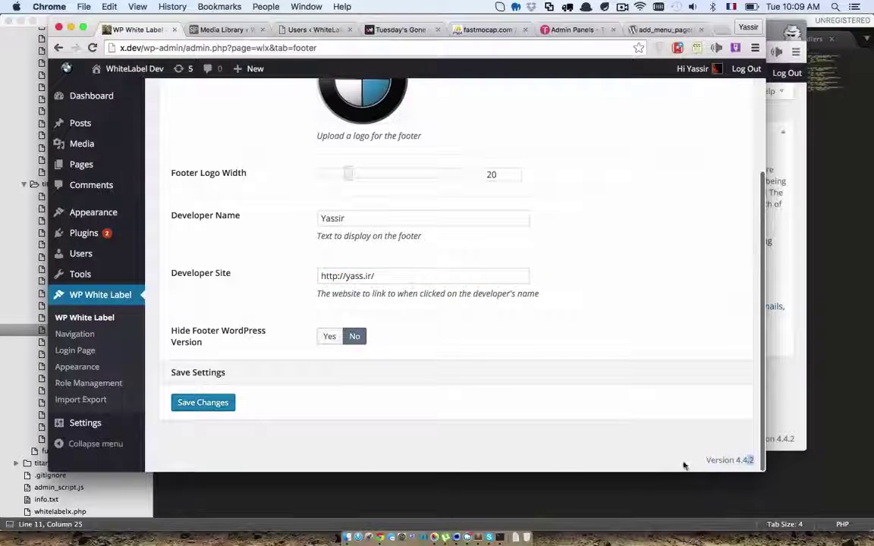
left_click(329, 336)
left_click(227, 402)
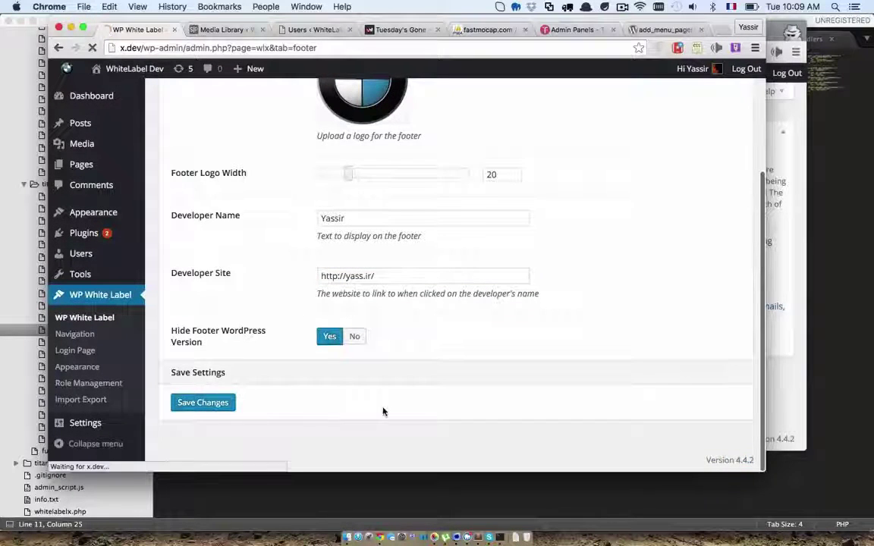
scroll(501, 390, "down", 5)
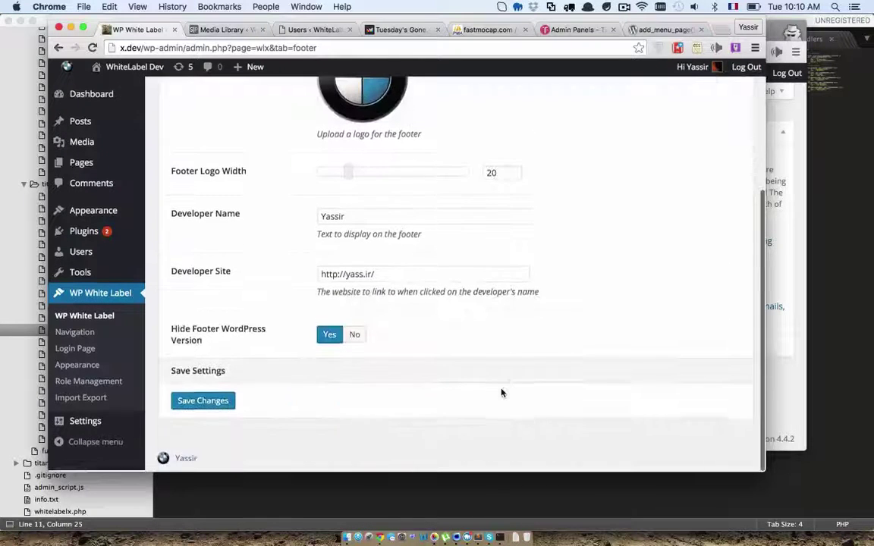
Step: Open the Emails settings and look at the From Email and From Email Name fields
scroll(314, 413, "up", 5)
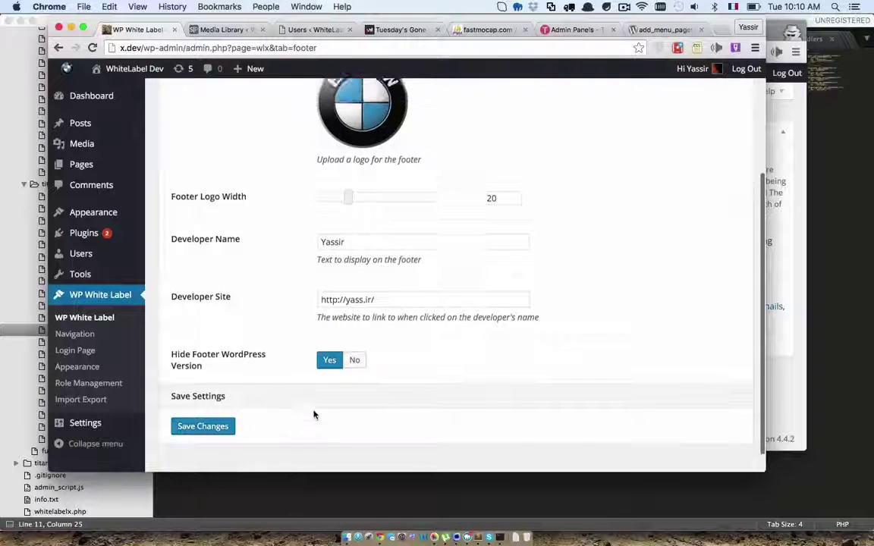
scroll(230, 294, "up", 1)
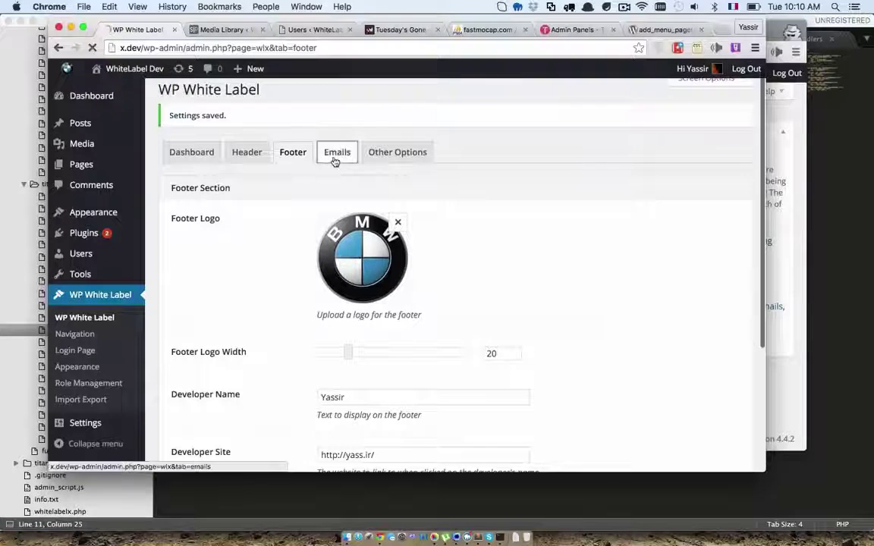
left_click(335, 160)
left_click(349, 195)
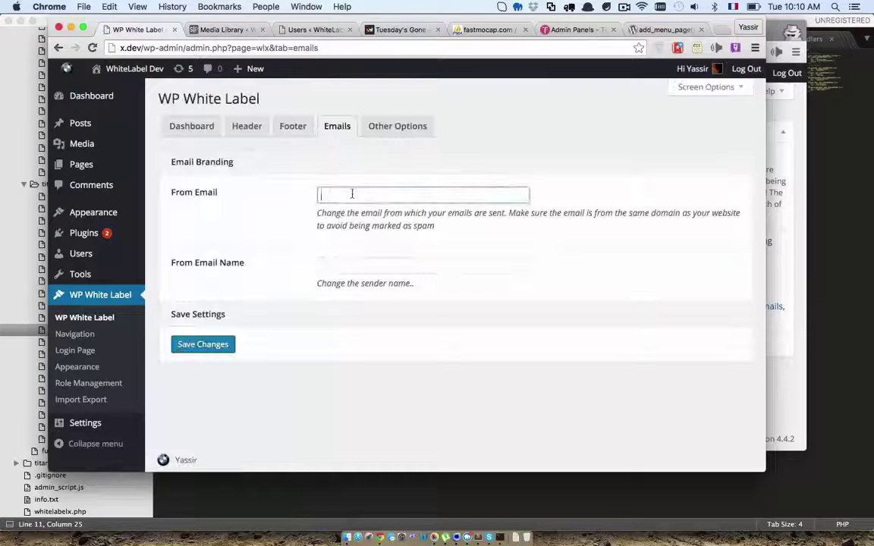
left_click(345, 265)
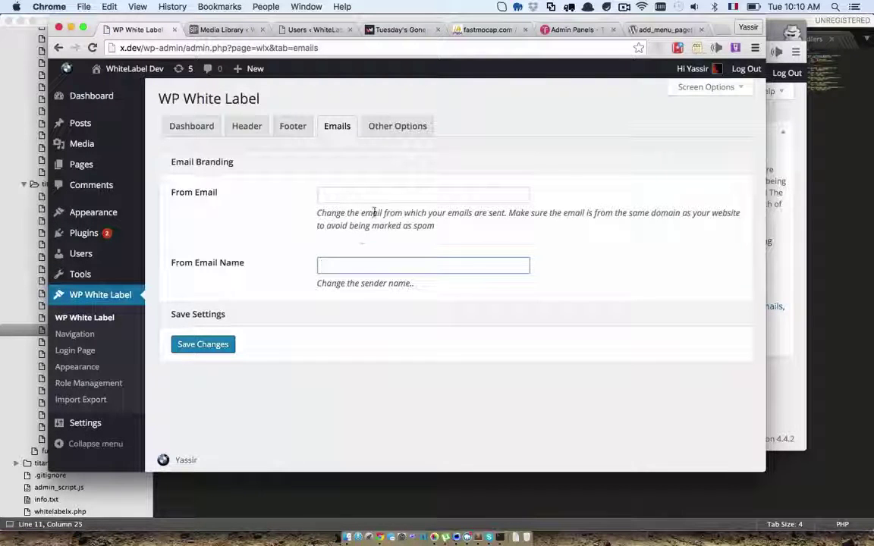
Step: In Other Options, use the BMW image car_logo_PNG1641.png from the media library as the favicon
left_click(399, 128)
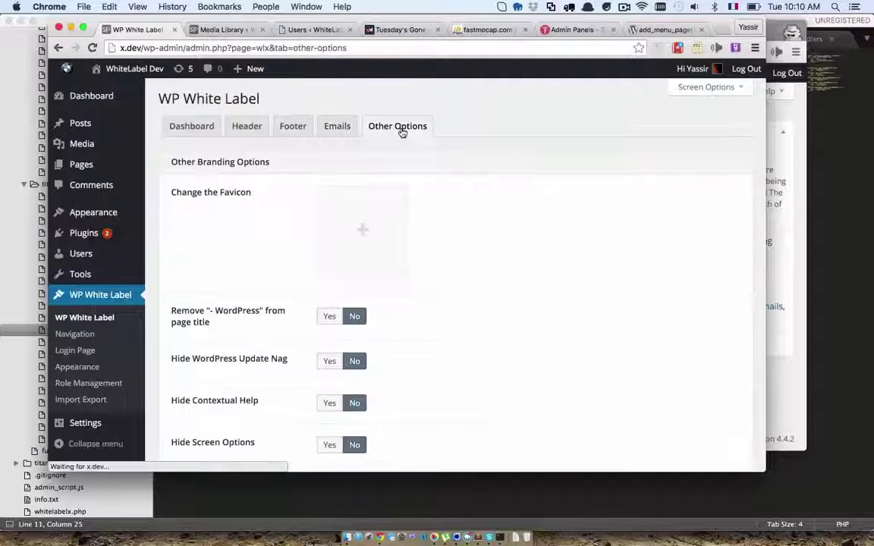
left_click(393, 211)
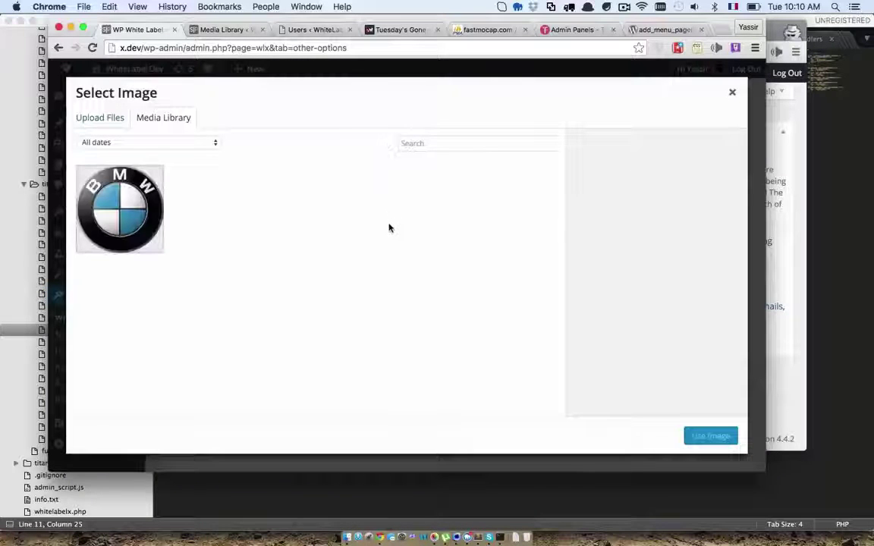
left_click(151, 220)
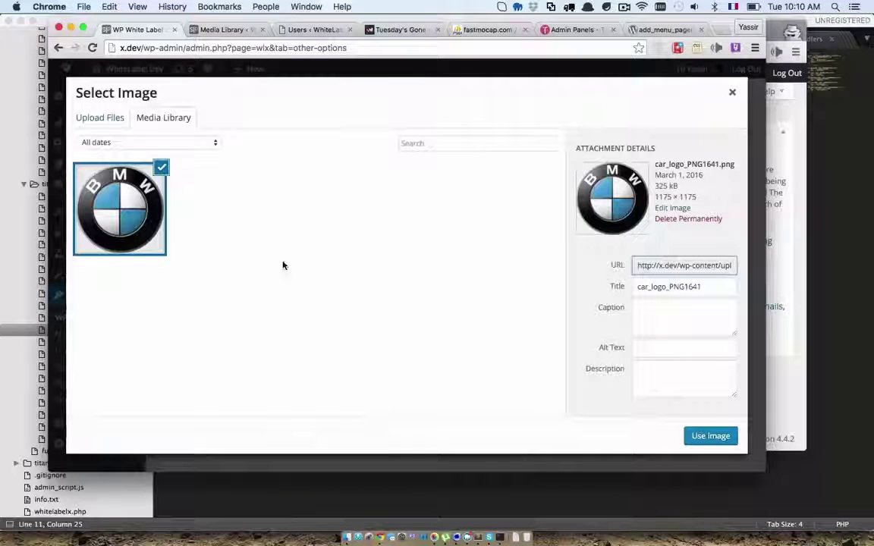
left_click(709, 437)
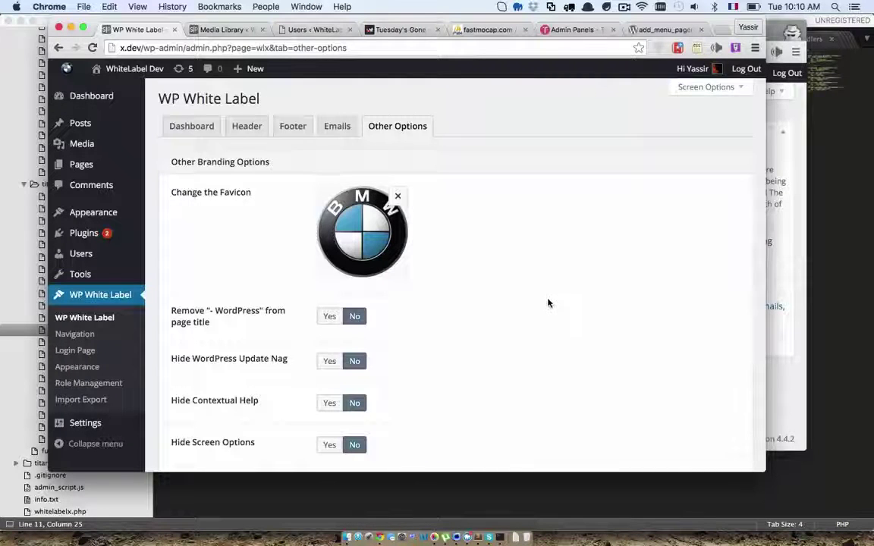
Step: Enable removing "- WordPress" from the page title and hiding the Update Nag, Contextual Help, Screen Options and Favorite Actions, and save
scroll(548, 303, "down", 1)
left_click(328, 279)
scroll(330, 280, "down", 2)
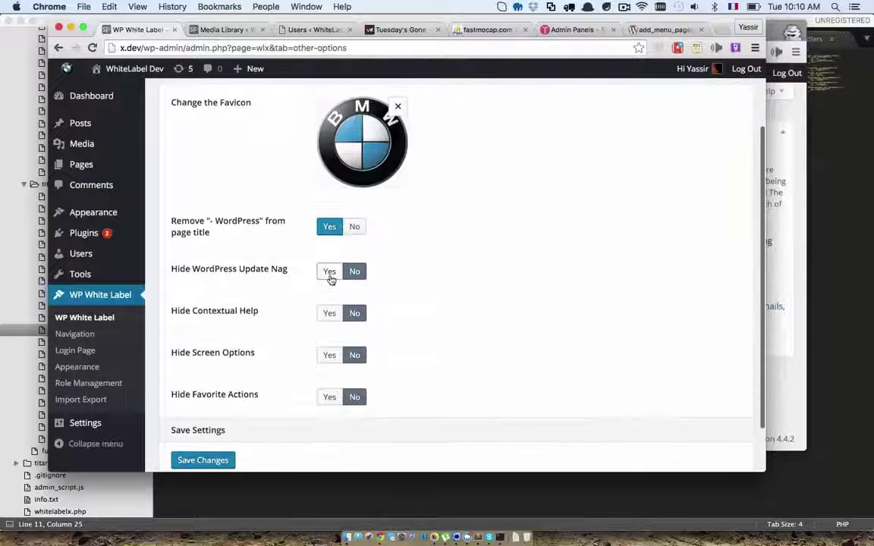
left_click(330, 275)
left_click(330, 315)
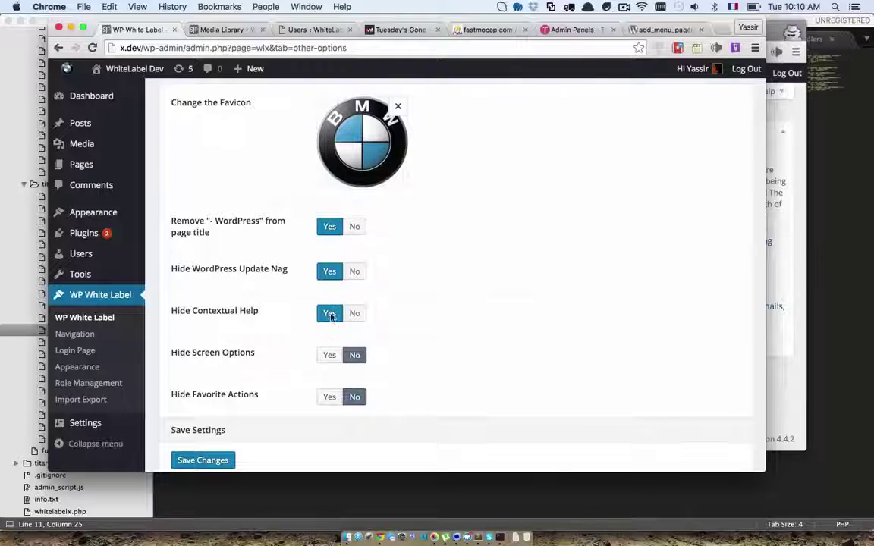
left_click(330, 354)
left_click(338, 395)
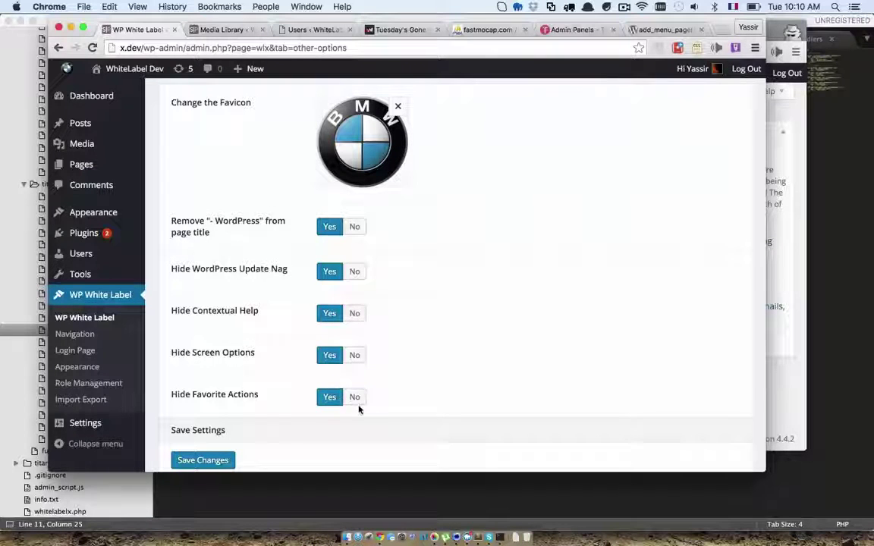
scroll(359, 408, "down", 2)
left_click(223, 430)
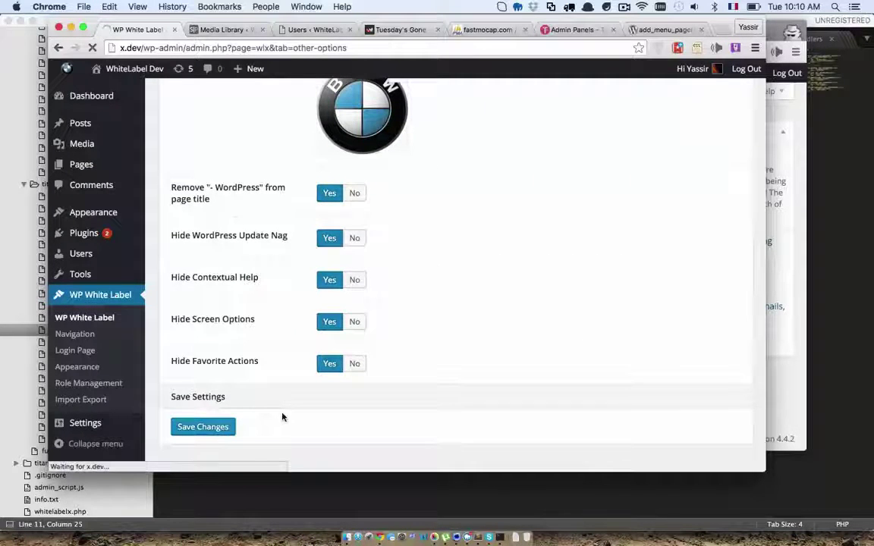
scroll(282, 416, "up", 3)
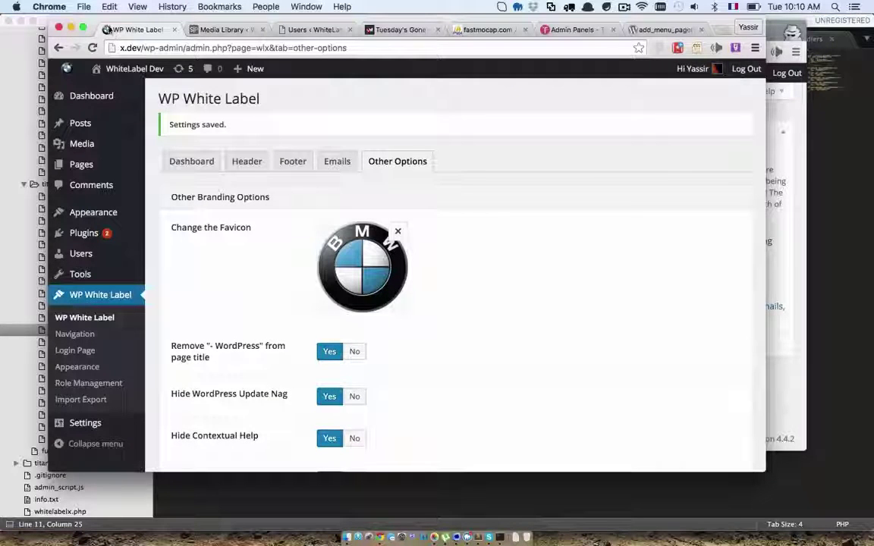
Step: In the Navigation menu settings, enable Hide Menu Items, mark Dashboard as hidden and save
left_click(110, 334)
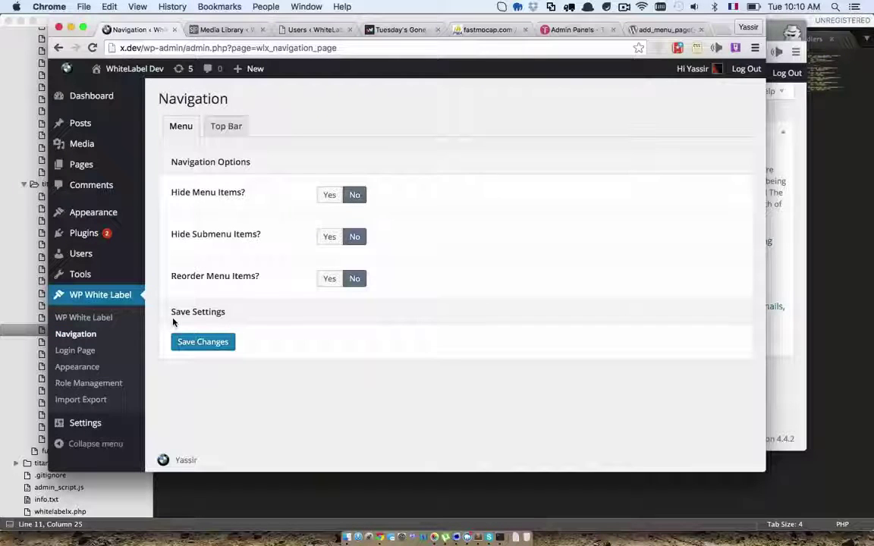
left_click(330, 195)
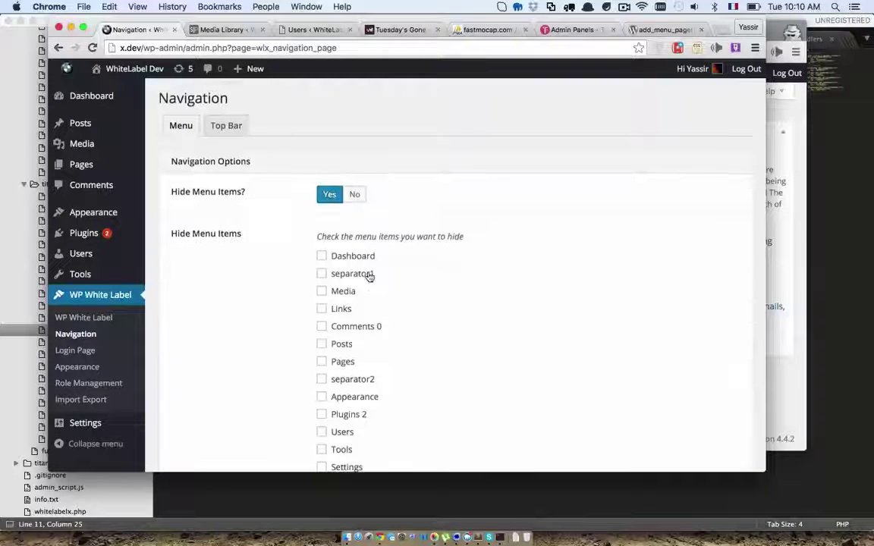
scroll(370, 276, "down", 2)
scroll(369, 276, "down", 1)
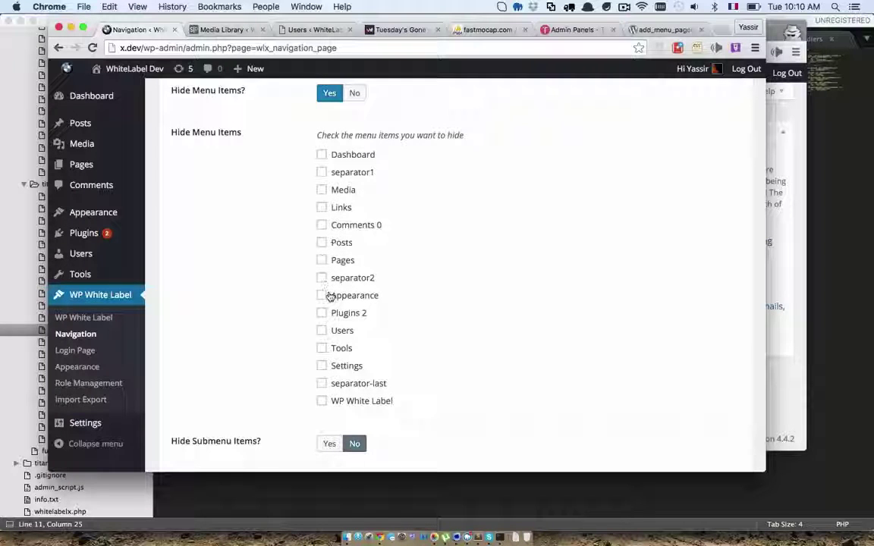
left_click(321, 155)
scroll(247, 396, "down", 3)
left_click(221, 460)
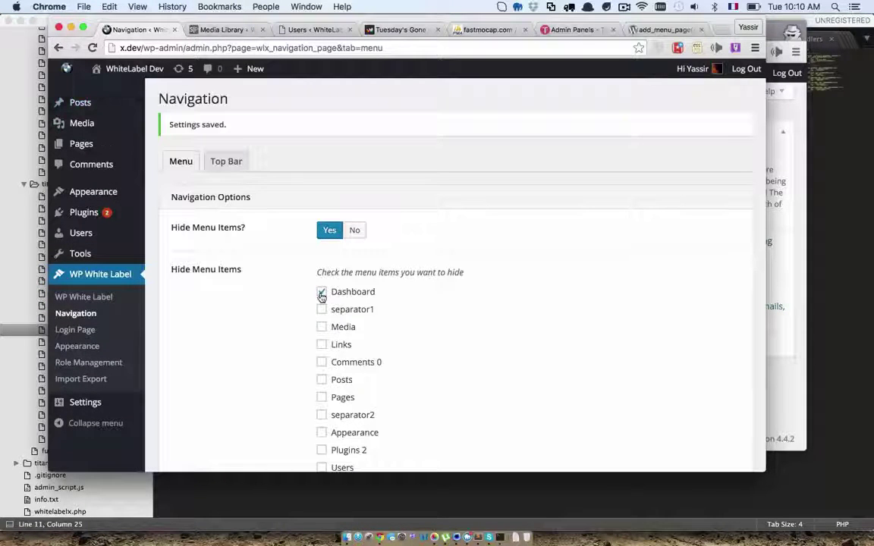
Step: Remove Dashboard from the hidden menu items and save the navigation settings
scroll(287, 338, "down", 6)
left_click(226, 455)
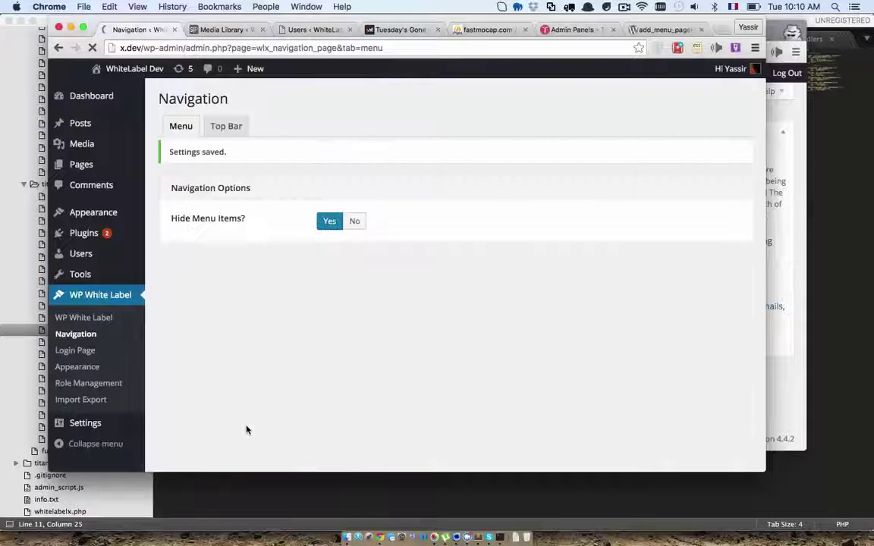
Step: Enable Hide Submenu Items, mark Dashboard > Updates as hidden and save the navigation settings
scroll(246, 429, "down", 6)
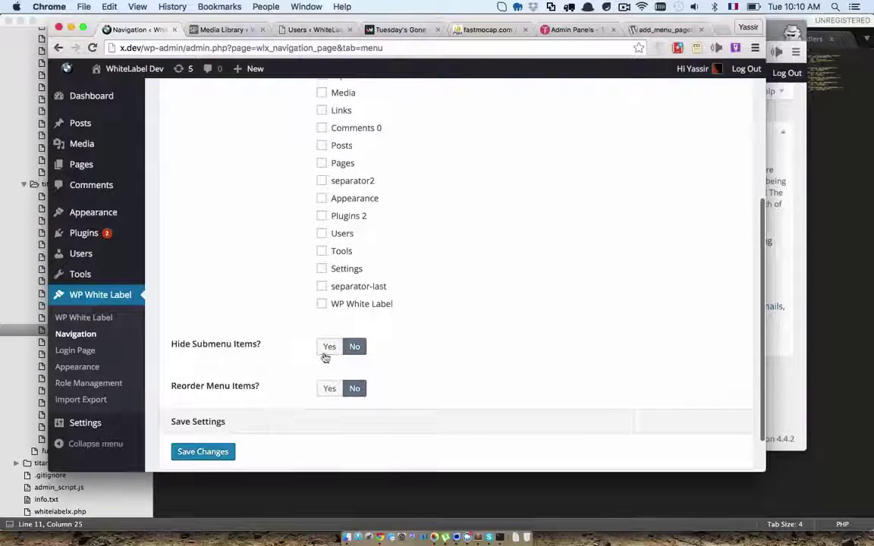
left_click(327, 351)
scroll(300, 380, "down", 6)
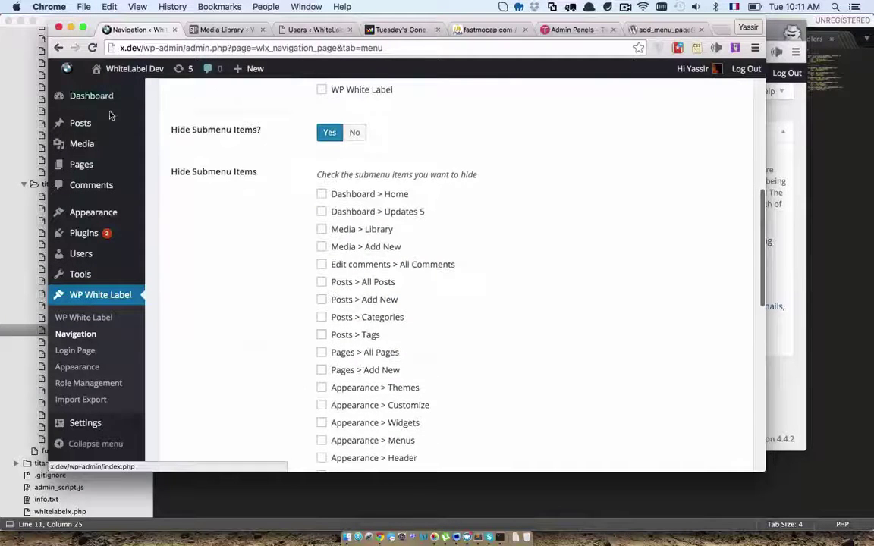
mouse_move(105, 107)
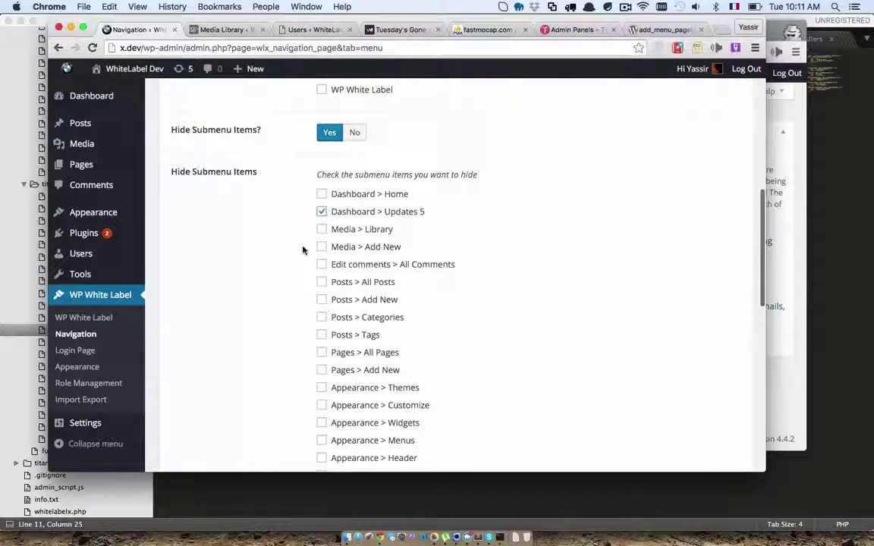
scroll(302, 250, "down", 15)
left_click(214, 404)
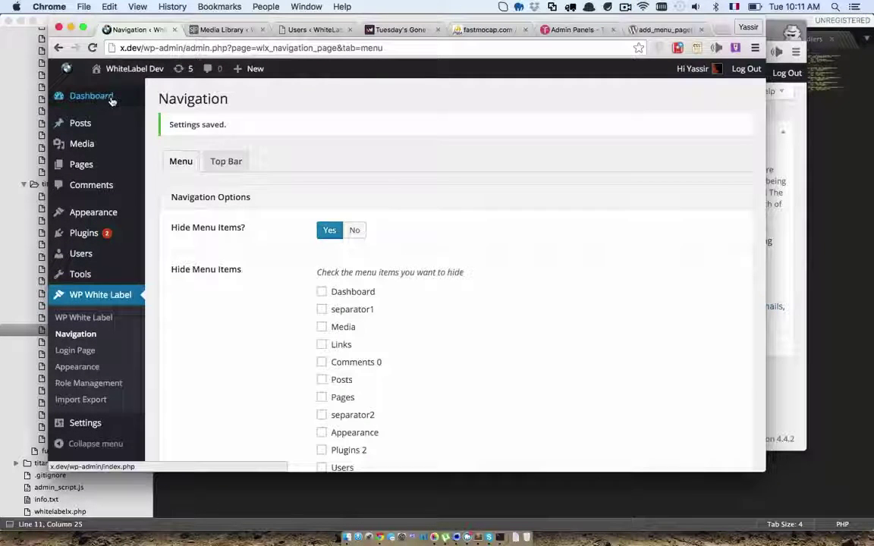
Step: Enable Reorder Menu Items, move Dashboard below Posts in the menu order and save the navigation settings
scroll(324, 363, "down", 5)
scroll(325, 363, "down", 12)
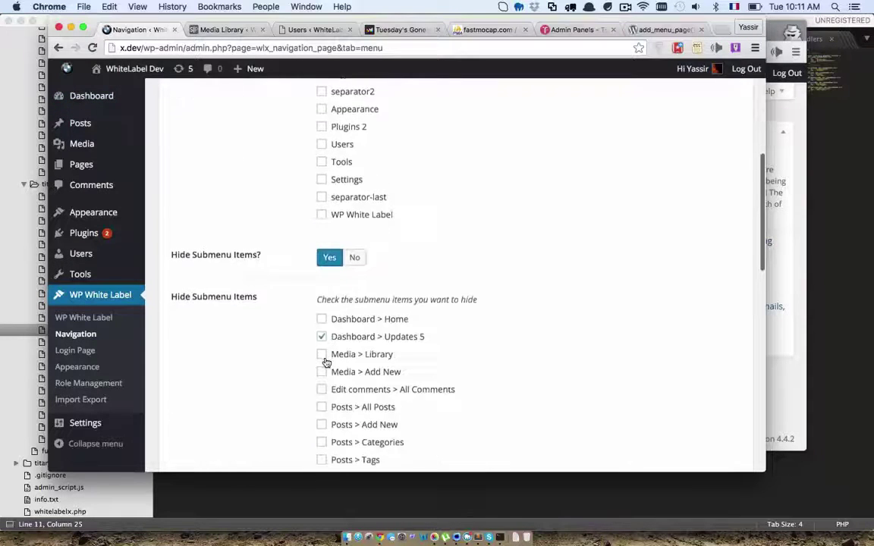
scroll(288, 332, "down", 10)
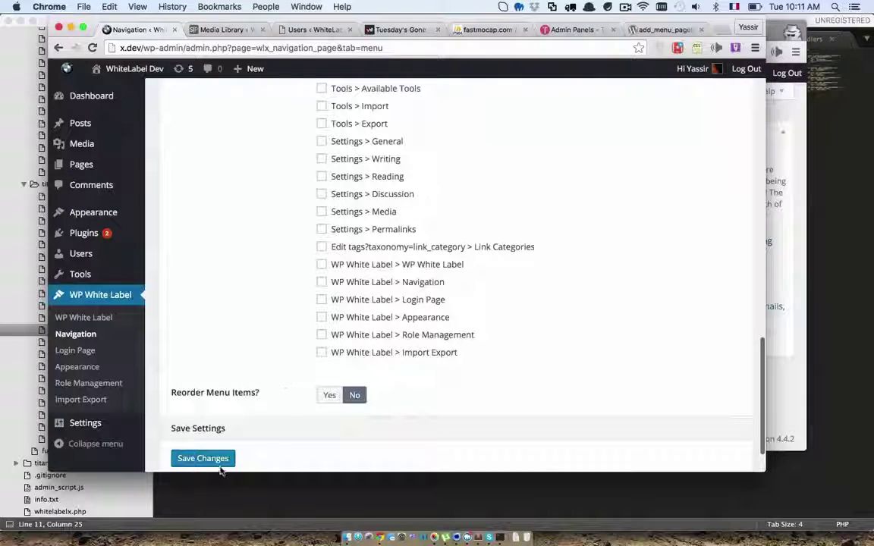
left_click(329, 394)
scroll(307, 407, "down", 7)
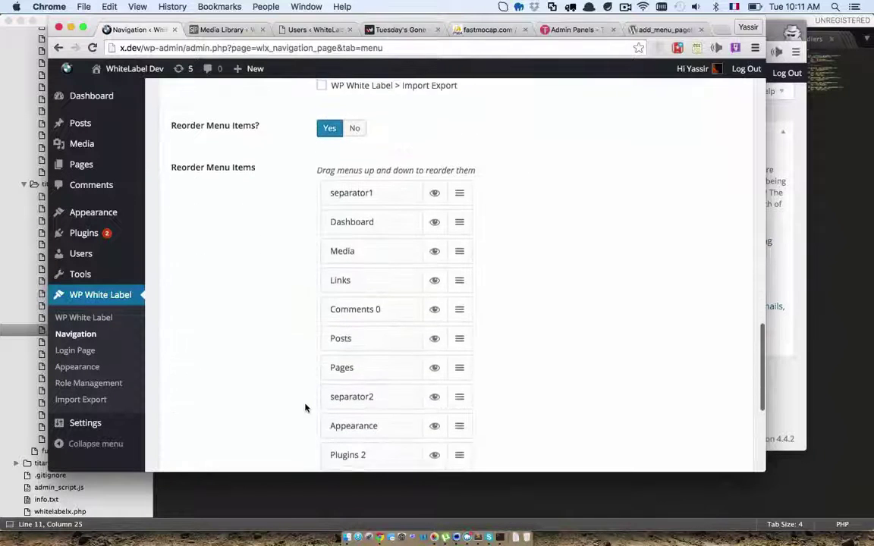
left_click_drag(358, 302, 355, 349)
scroll(293, 355, "down", 5)
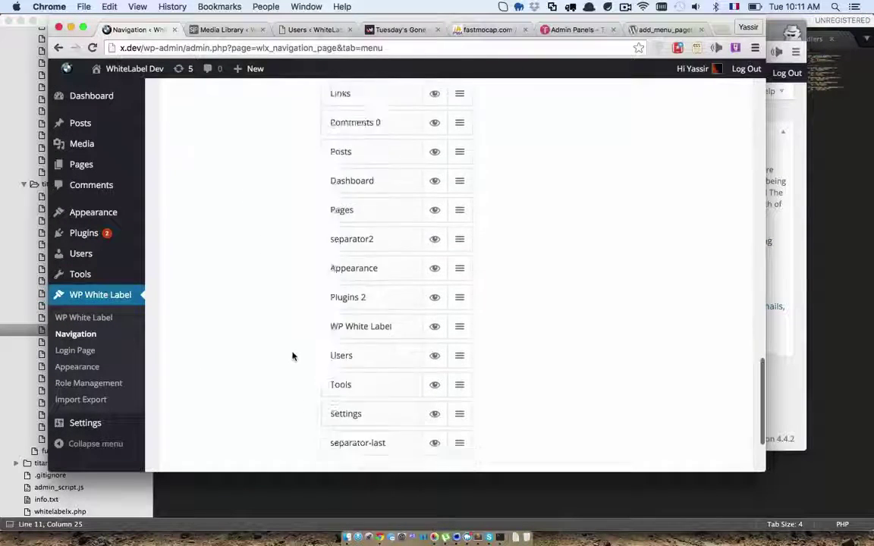
left_click(216, 456)
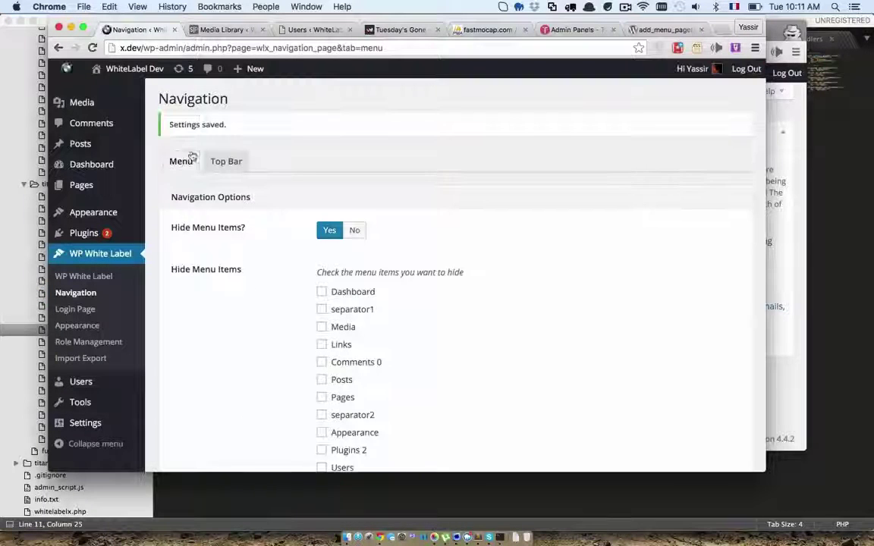
Step: Move Dashboard back to the first place in the Reorder Menu Items list, above separator1
mouse_move(105, 166)
scroll(260, 327, "down", 15)
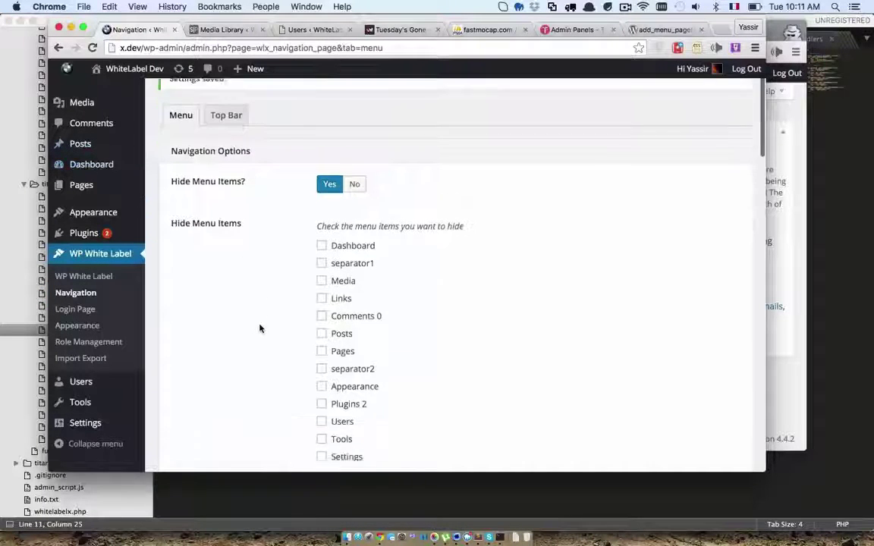
scroll(260, 326, "down", 3)
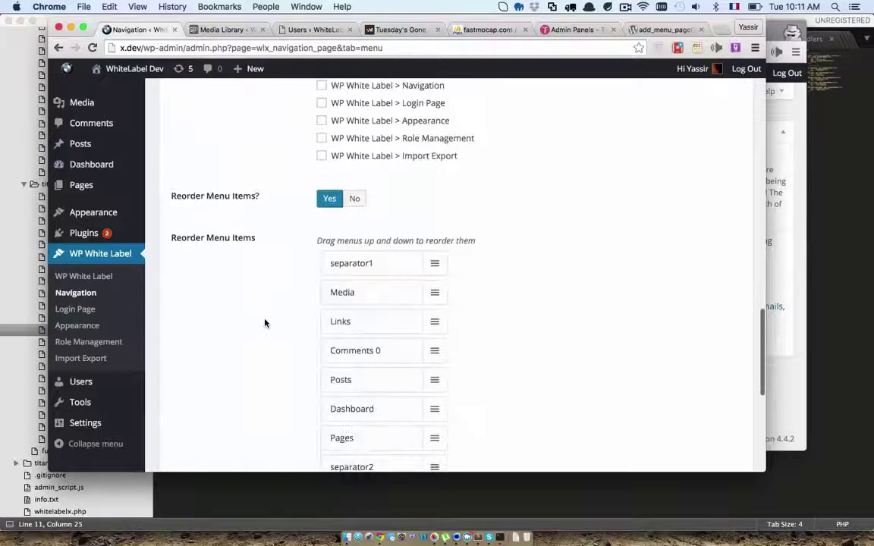
left_click_drag(347, 406, 357, 264)
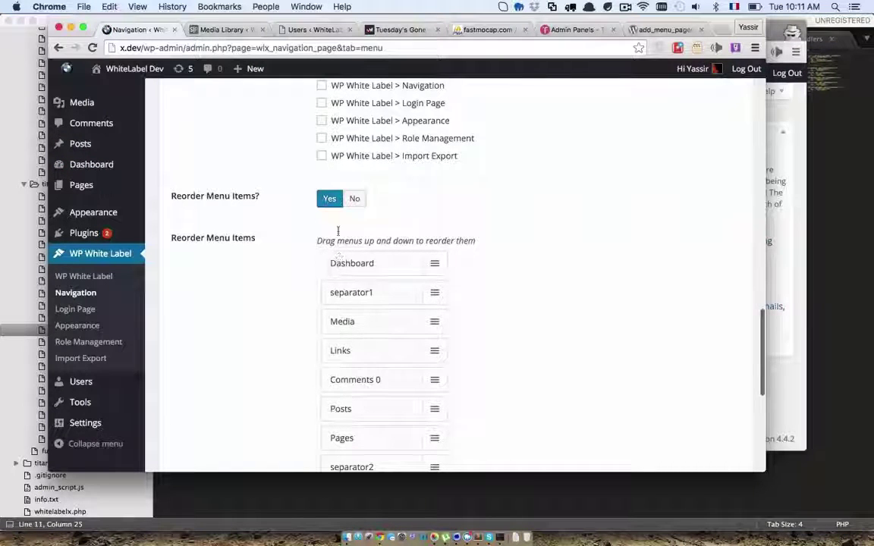
Step: Turn off Reorder Menu Items, Hide Submenu Items and Hide Menu Items, and save the navigation settings
left_click(360, 198)
scroll(376, 196, "up", 8)
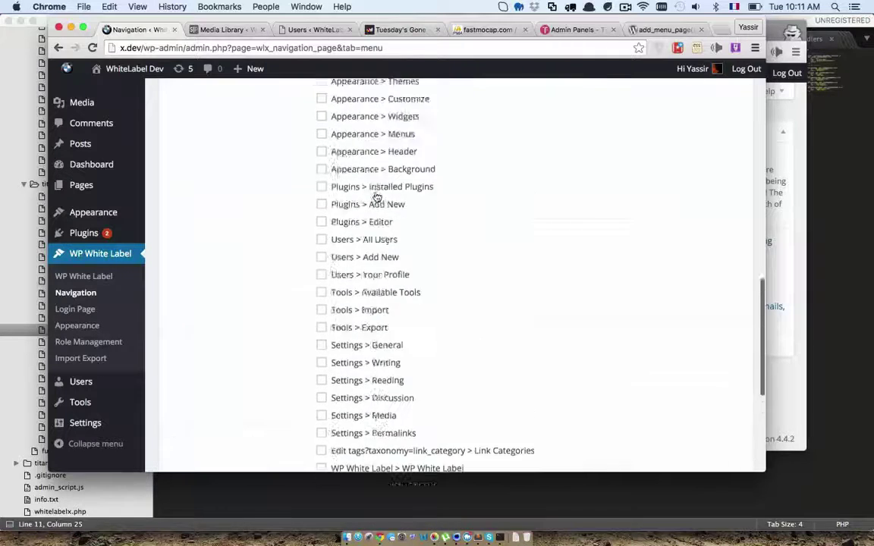
left_click(362, 197)
scroll(362, 205, "up", 5)
left_click(357, 227)
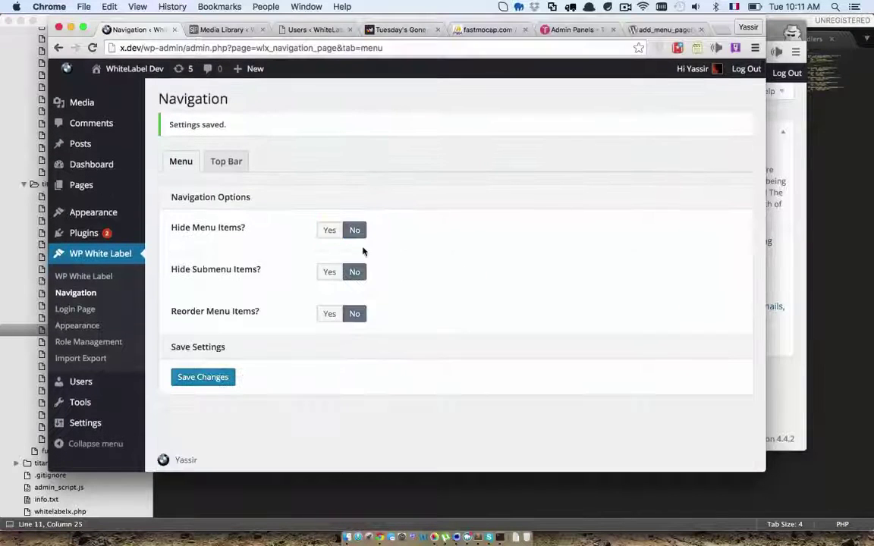
left_click(221, 378)
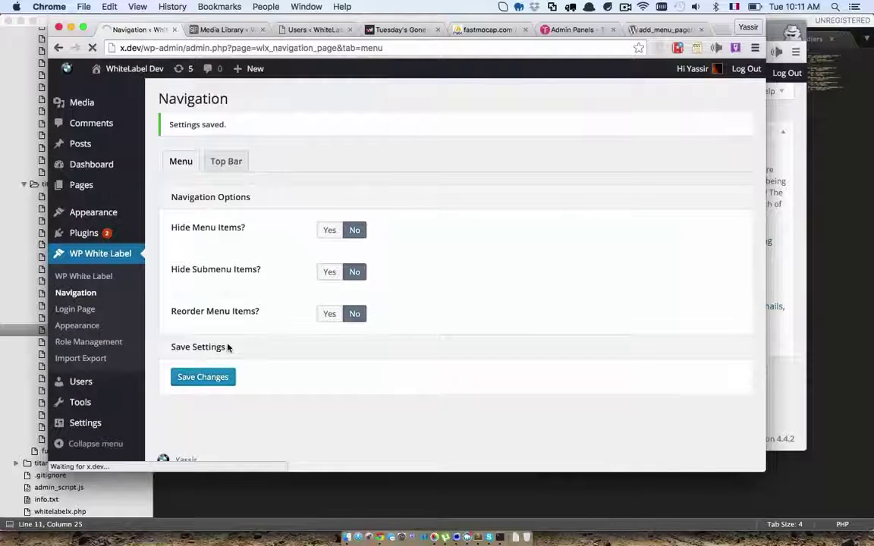
Step: In the Top Bar navigation settings, enable Hide Admin Top Bar and save
left_click(240, 169)
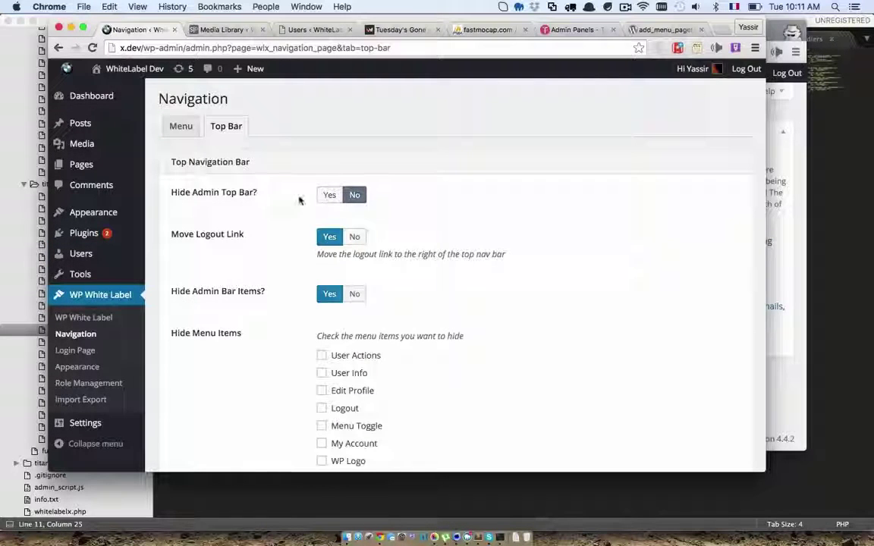
left_click(331, 197)
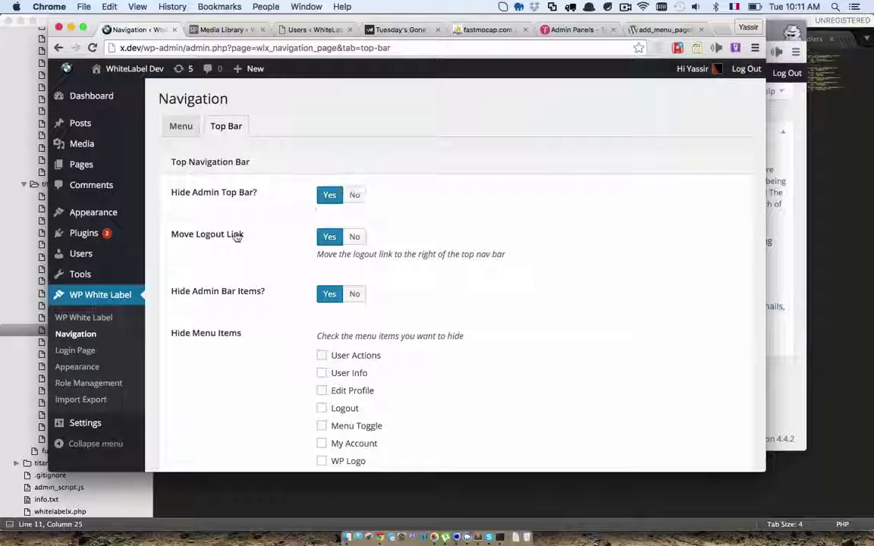
scroll(225, 298, "down", 10)
left_click(189, 406)
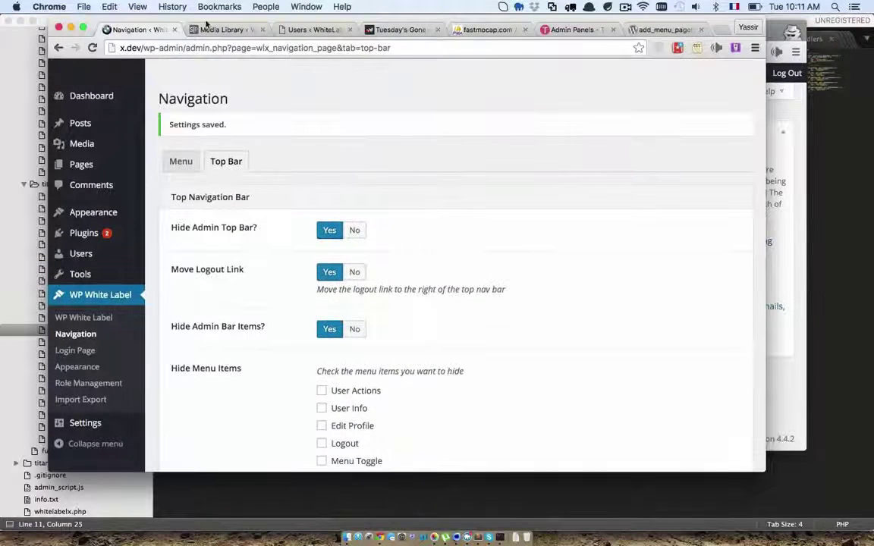
Step: Turn off Hide Admin Top Bar, Move Logout Link and Hide Admin Bar Items, and save the Top Bar settings
left_click(353, 230)
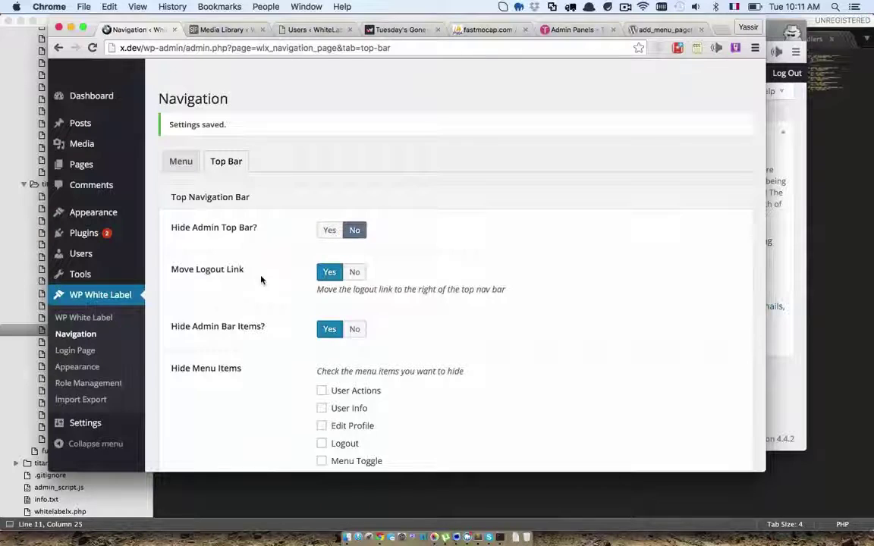
scroll(260, 279, "down", 2)
scroll(349, 228, "up", 1)
left_click(354, 261)
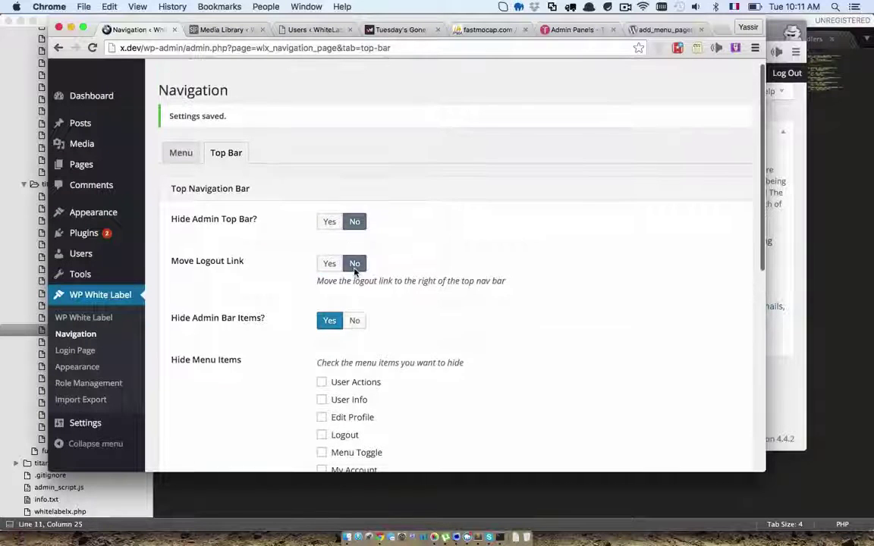
scroll(353, 265, "down", 1)
left_click(354, 280)
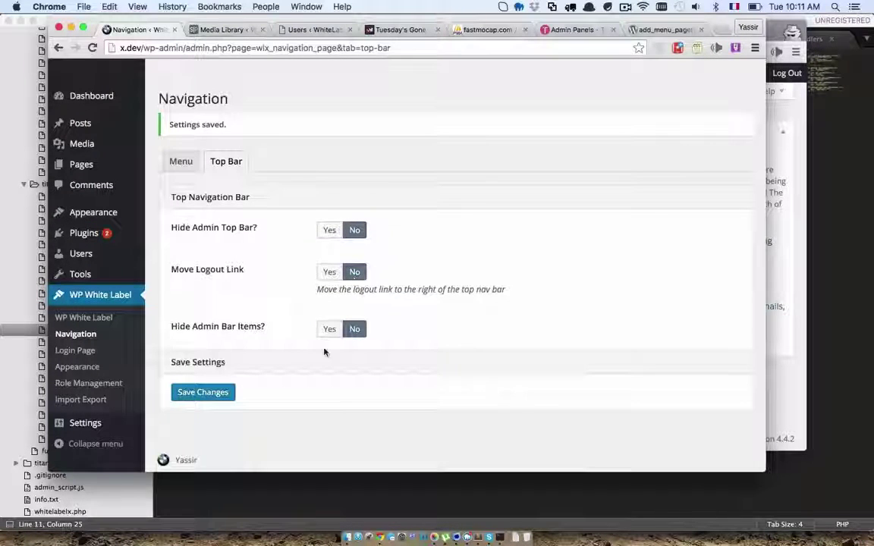
left_click(227, 392)
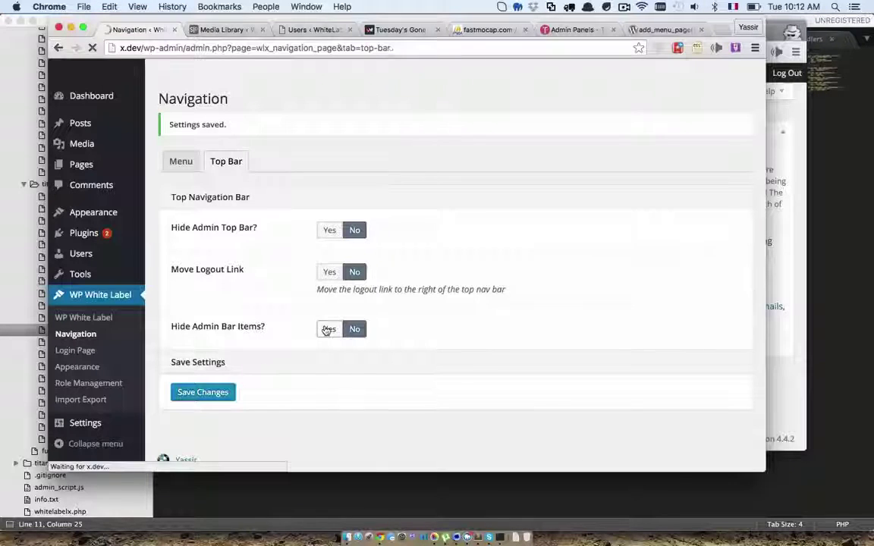
Step: Check the account menu's logout link, enable Move Logout Link and save the Top Bar settings
mouse_move(728, 69)
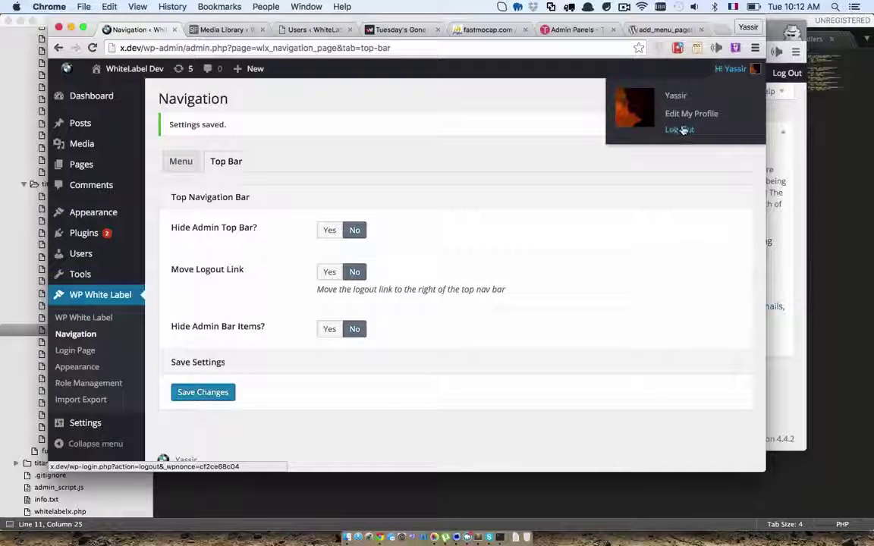
left_click(329, 272)
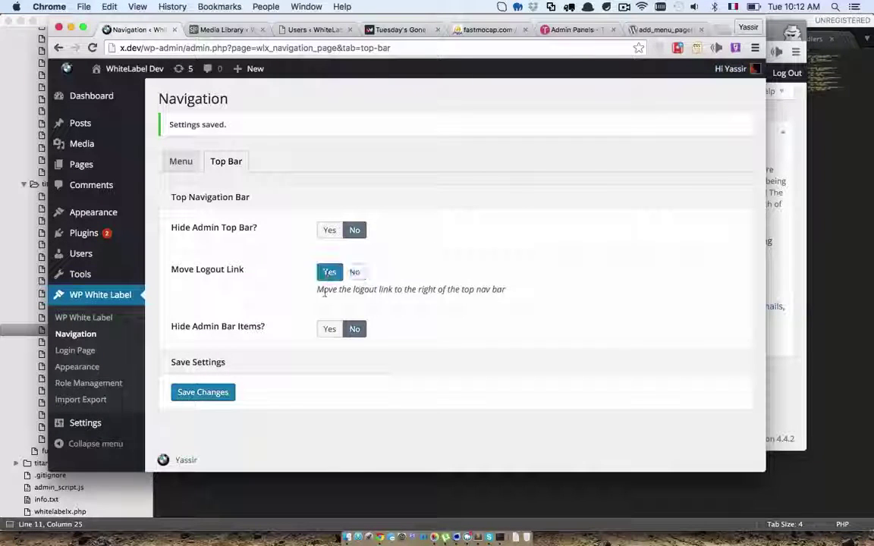
left_click(227, 392)
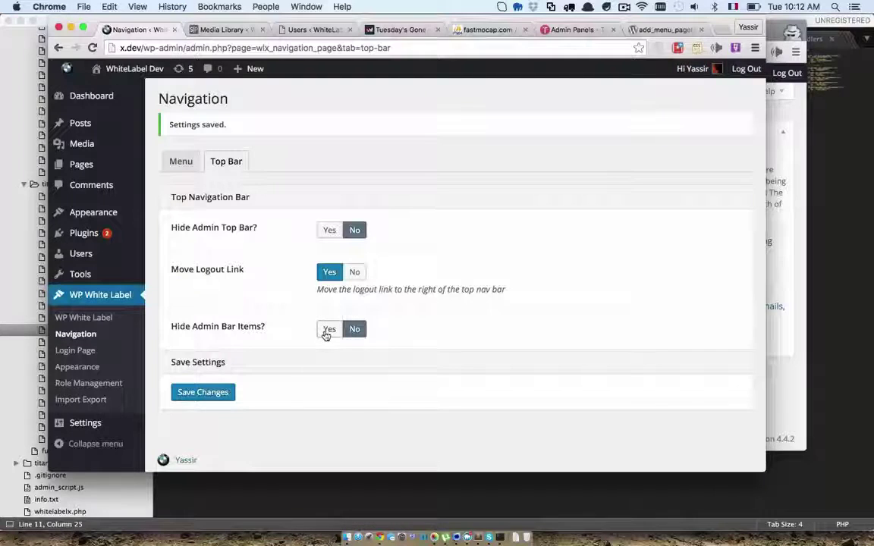
Step: Enable Hide Admin Bar Items, mark Site Name as hidden and save the Top Bar settings
left_click(327, 329)
scroll(322, 318, "down", 5)
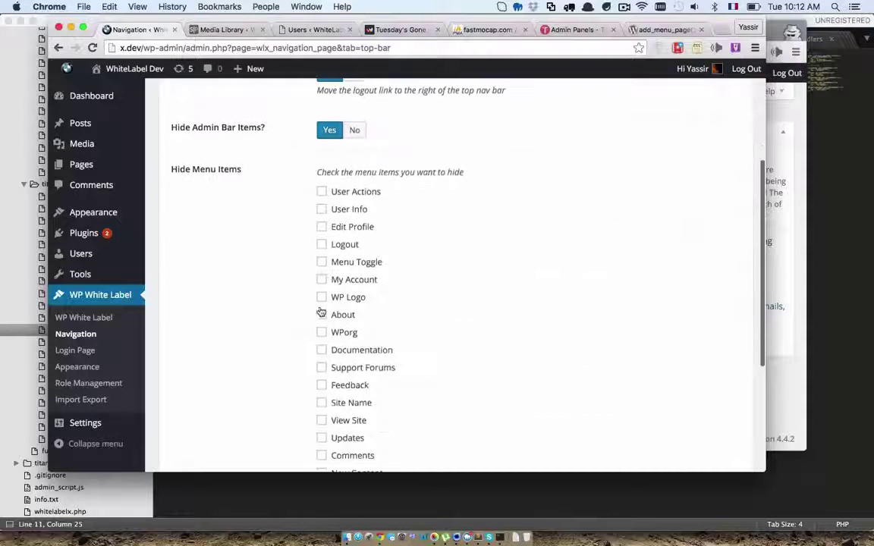
scroll(325, 289, "up", 2)
scroll(324, 281, "down", 4)
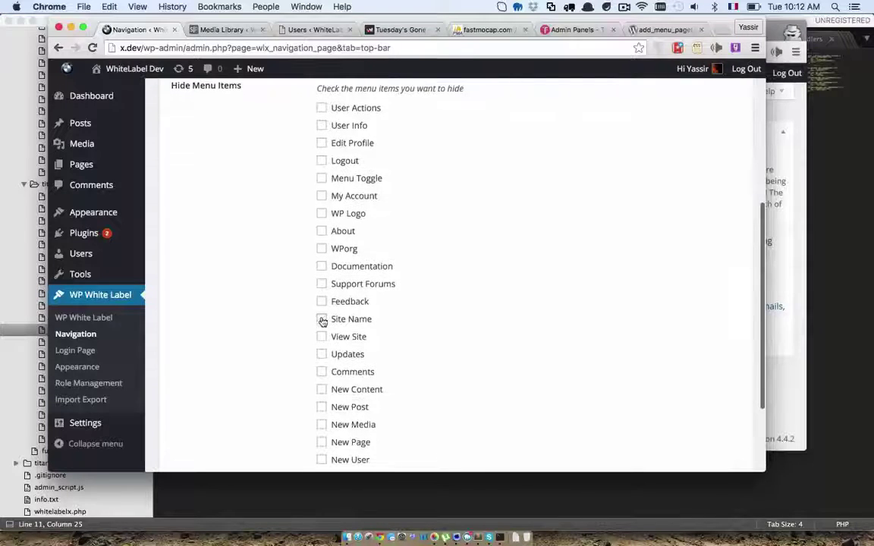
scroll(263, 306, "down", 4)
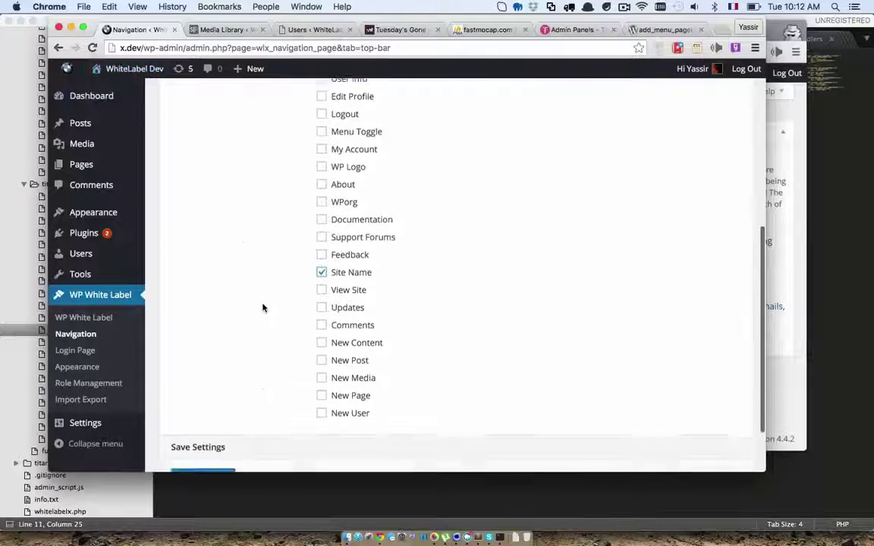
left_click(218, 407)
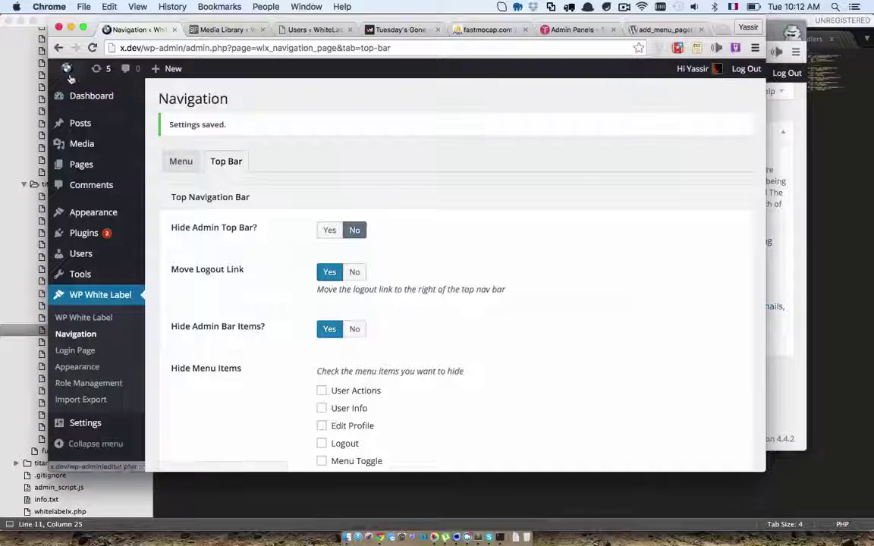
Step: Remove Site Name from the hidden admin bar items and save the Top Bar settings
scroll(292, 410, "down", 10)
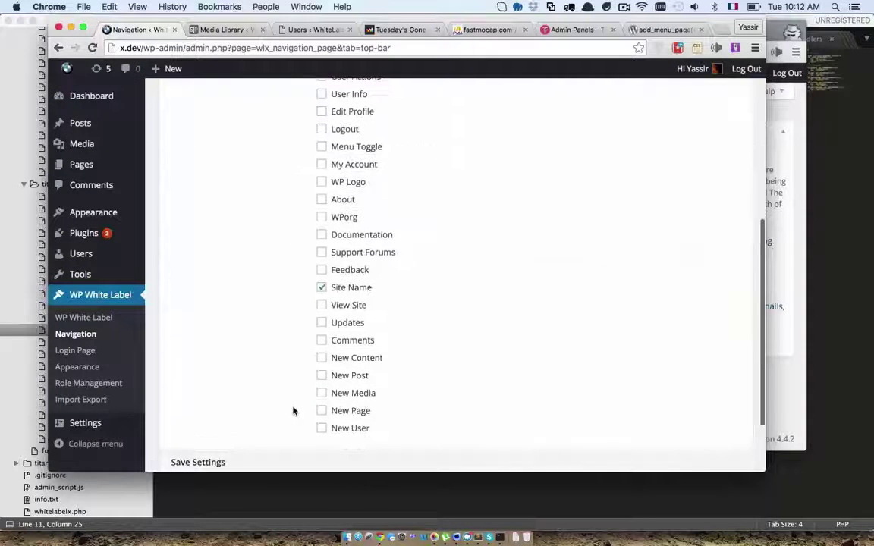
scroll(302, 399, "up", 3)
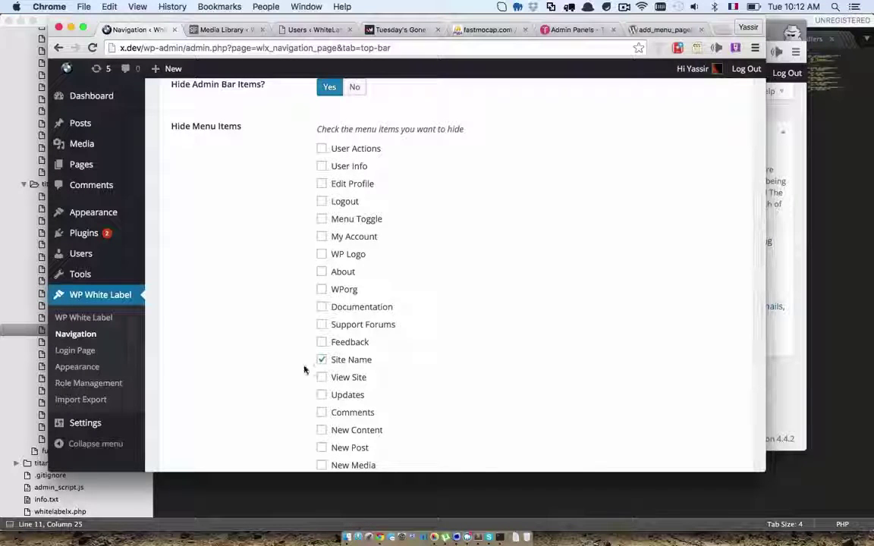
scroll(305, 370, "down", 1)
scroll(304, 370, "down", 1)
scroll(331, 349, "down", 6)
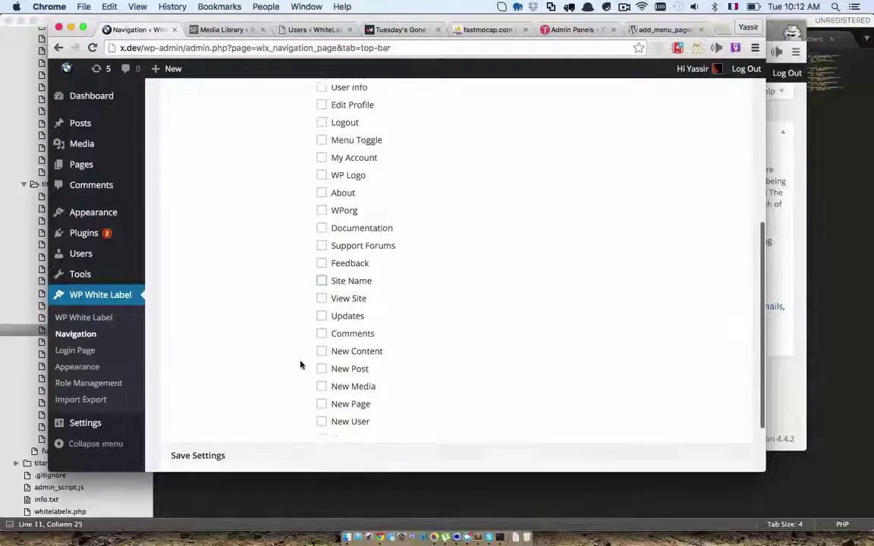
left_click(223, 403)
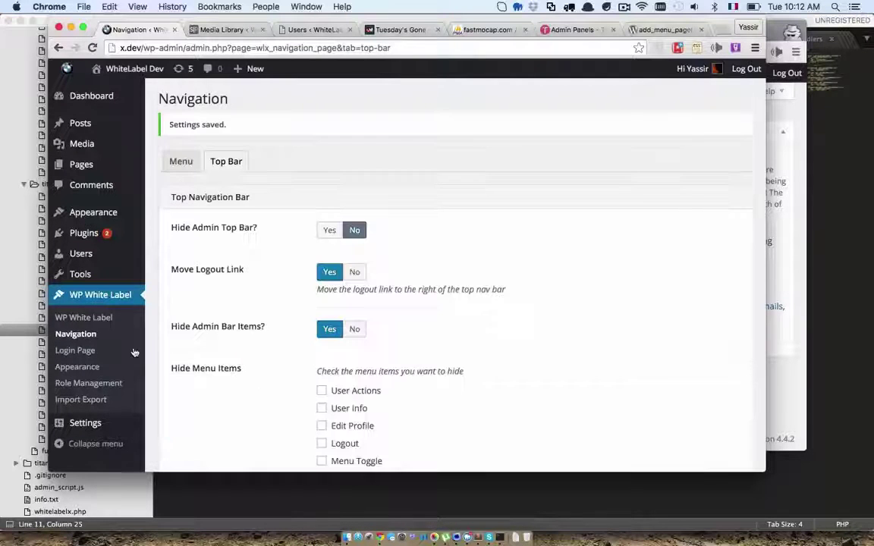
Step: Open the plugin's Login Page settings and enable the custom login page
left_click(114, 353)
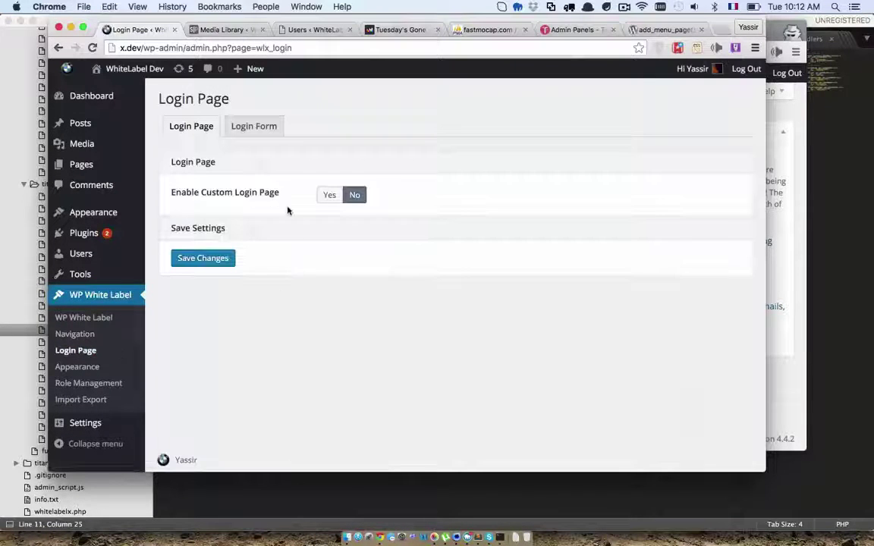
left_click(328, 195)
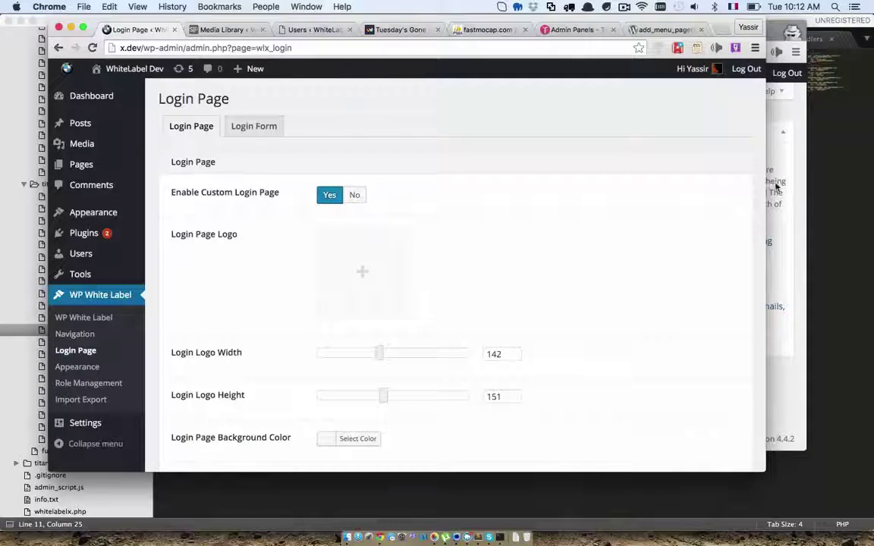
Step: Log out in the incognito window and load x.dev/wp-login.php to view the default login page
left_click(777, 186)
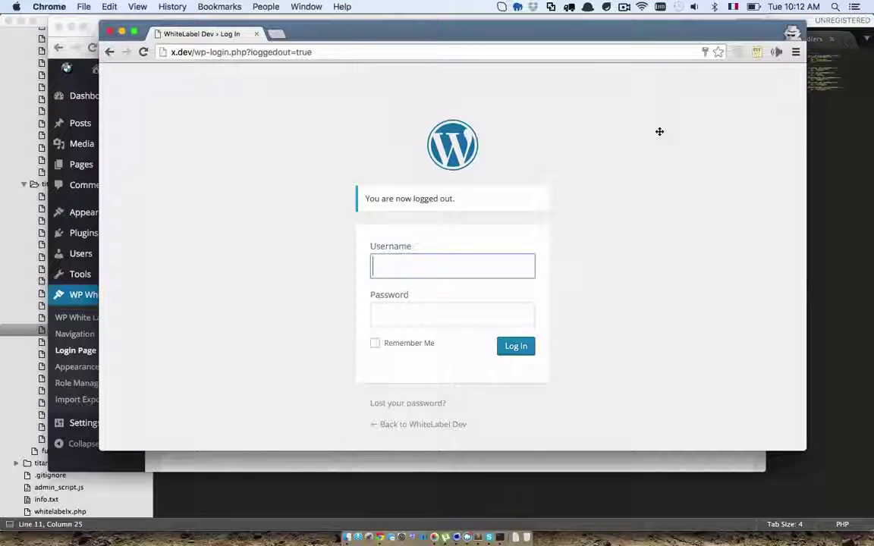
key("super+l")
key("Return")
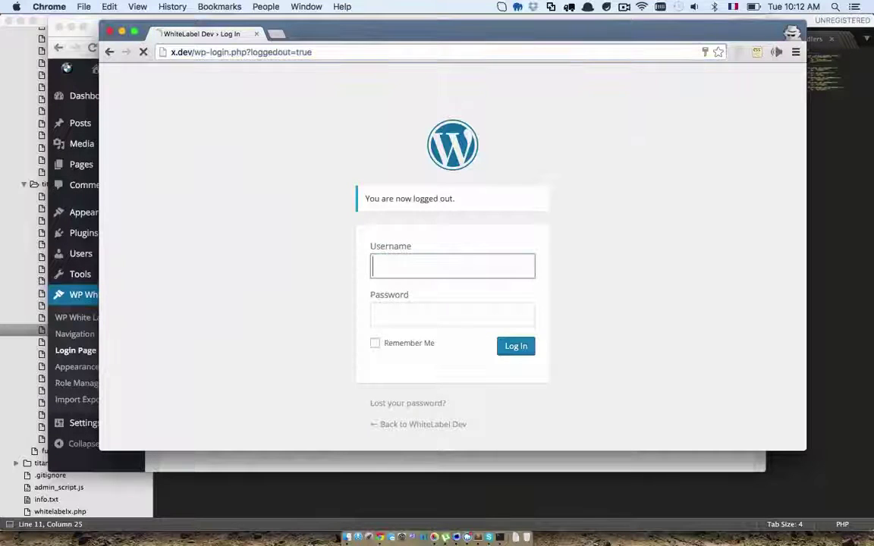
key("super+l")
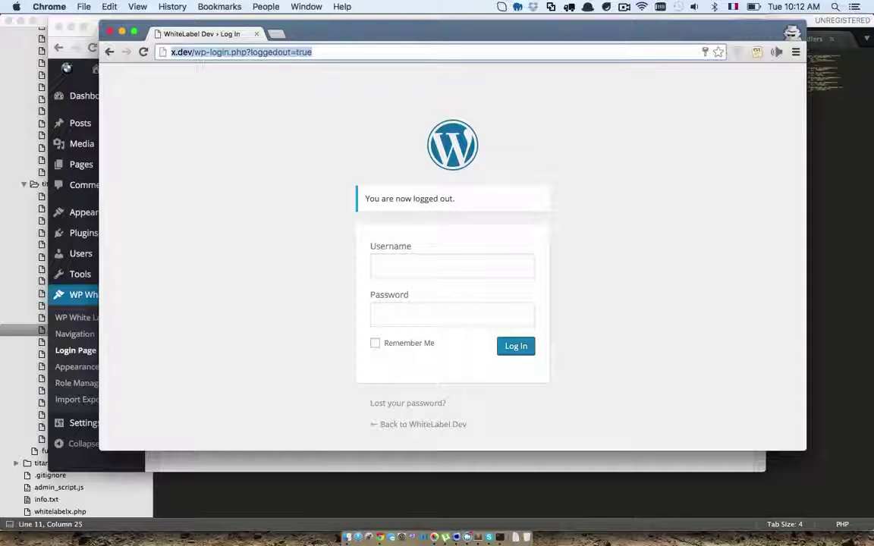
key("Right")
key("BackSpace")
key("BackSpace")
key("BackSpace")
key("BackSpace")
key("BackSpace")
key("BackSpace")
key("BackSpace")
key("BackSpace")
key("BackSpace")
key("BackSpace")
key("BackSpace")
key("BackSpace")
key("BackSpace")
key("BackSpace")
key("BackSpace")
key("BackSpace")
key("BackSpace")
key("BackSpace")
type("php")
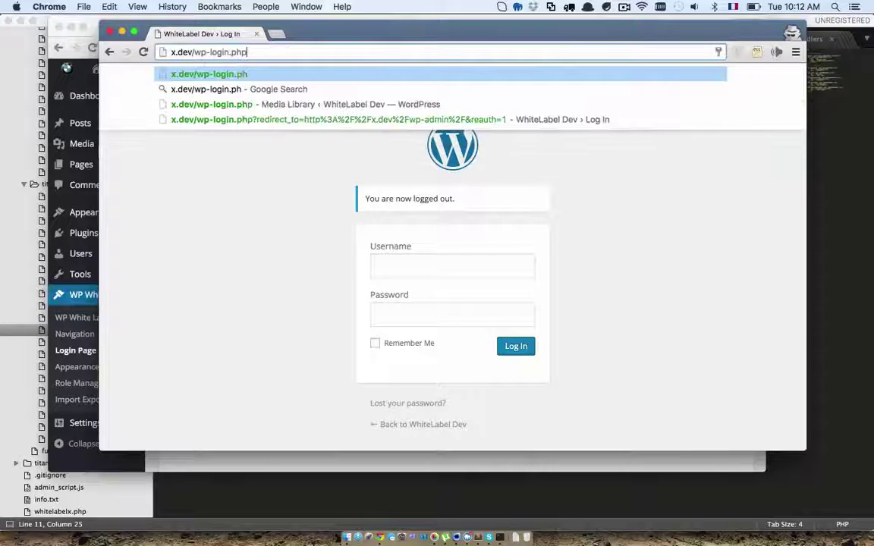
key("Return")
left_click(658, 157)
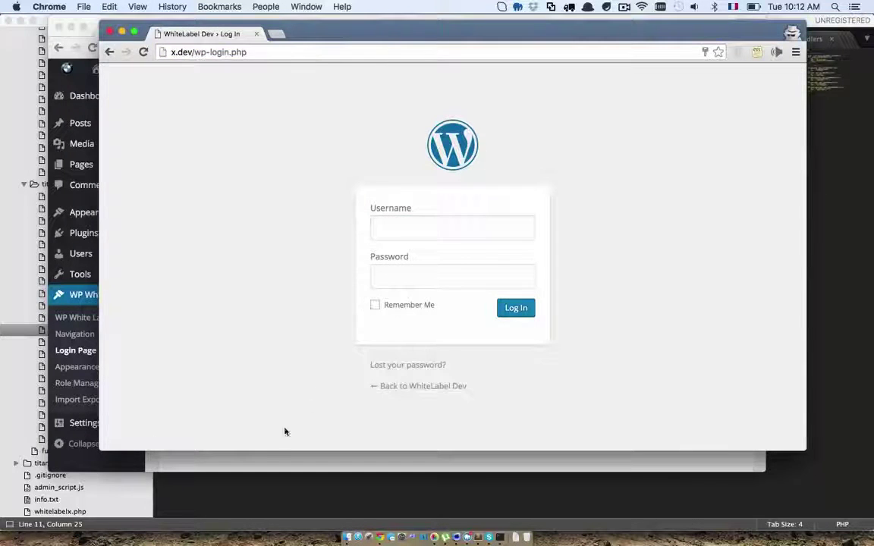
Step: Return to the plugin's Login Page settings and use car_logo_PNG1641.png from the Media Library as the Login Page Logo
left_click(267, 460)
scroll(312, 306, "down", 2)
left_click(333, 214)
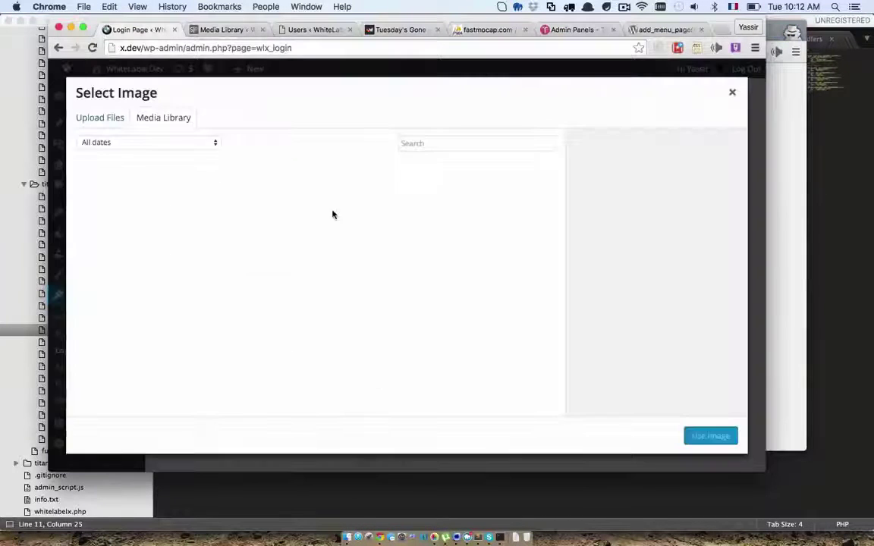
left_click(121, 204)
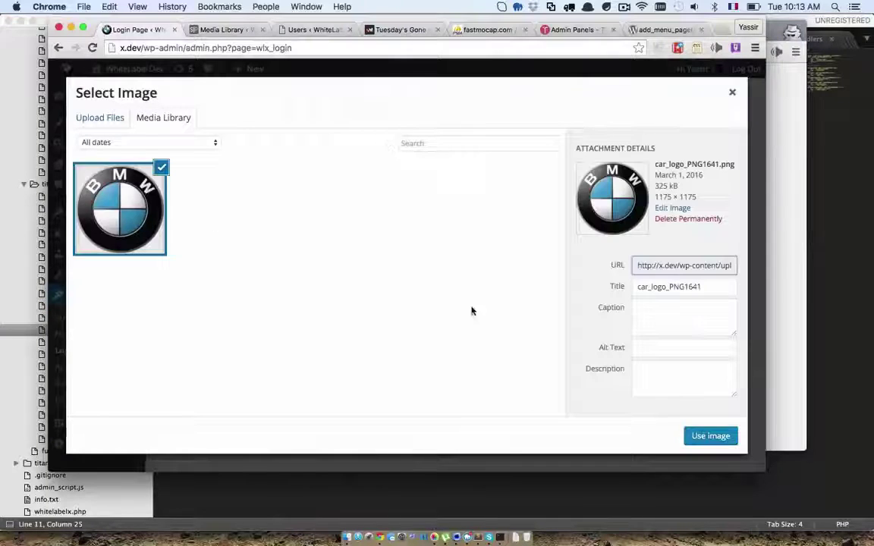
left_click(699, 437)
Step: Set the Login Page Background Color to the blue swatch #1e73be
scroll(466, 306, "down", 2)
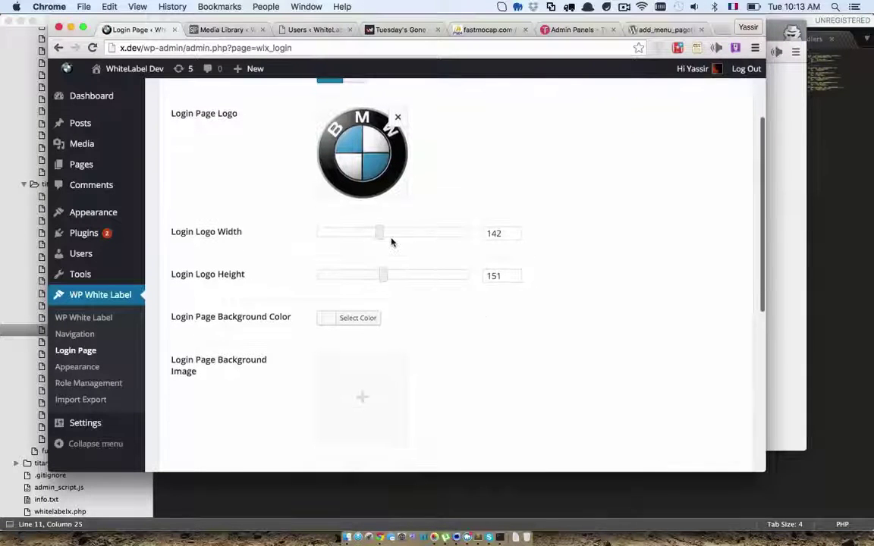
scroll(456, 286, "down", 3)
left_click(361, 213)
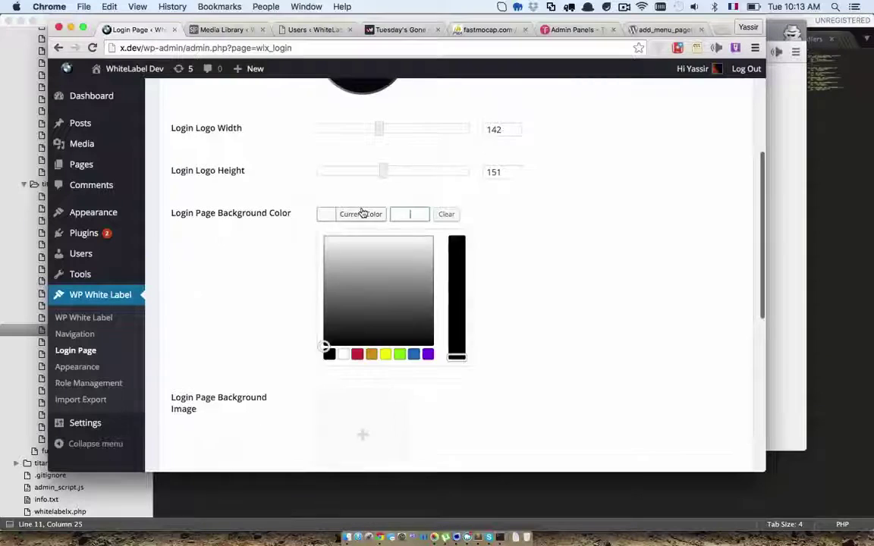
left_click(413, 354)
left_click(519, 341)
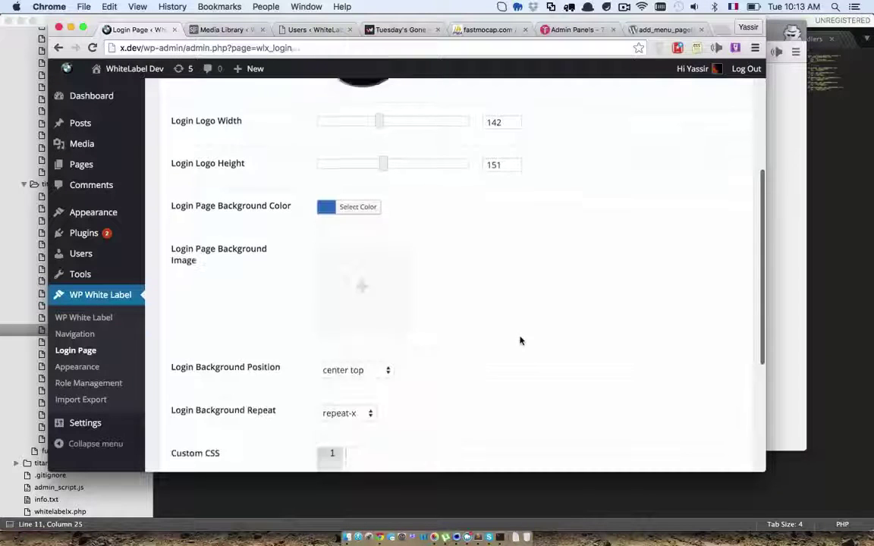
Step: Review the remaining Login Page options, save the settings and check the customized login page in the incognito window
scroll(519, 341, "down", 3)
scroll(448, 299, "down", 1)
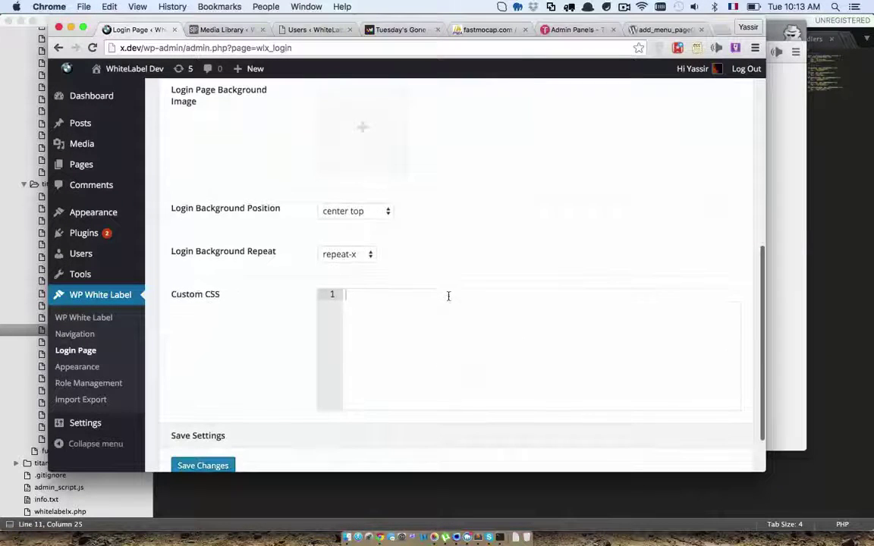
scroll(358, 206, "up", 1)
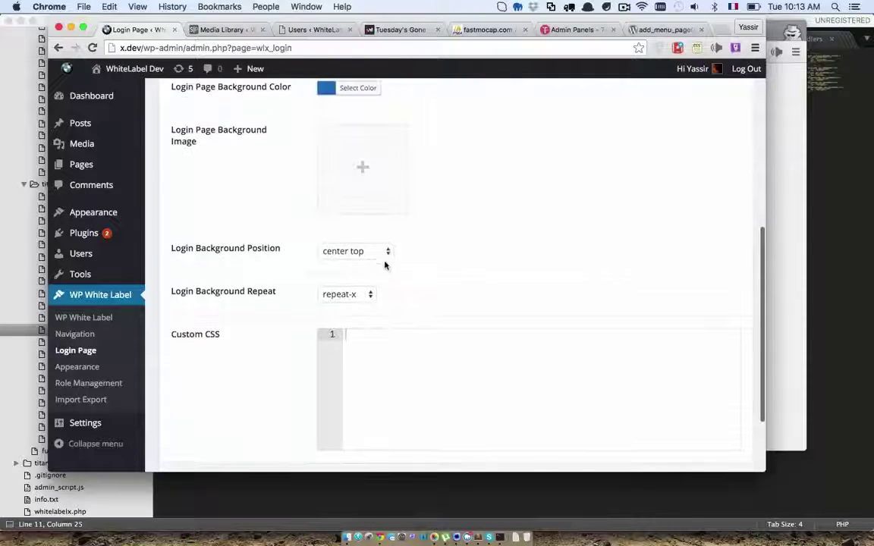
scroll(385, 265, "down", 3)
scroll(380, 351, "up", 8)
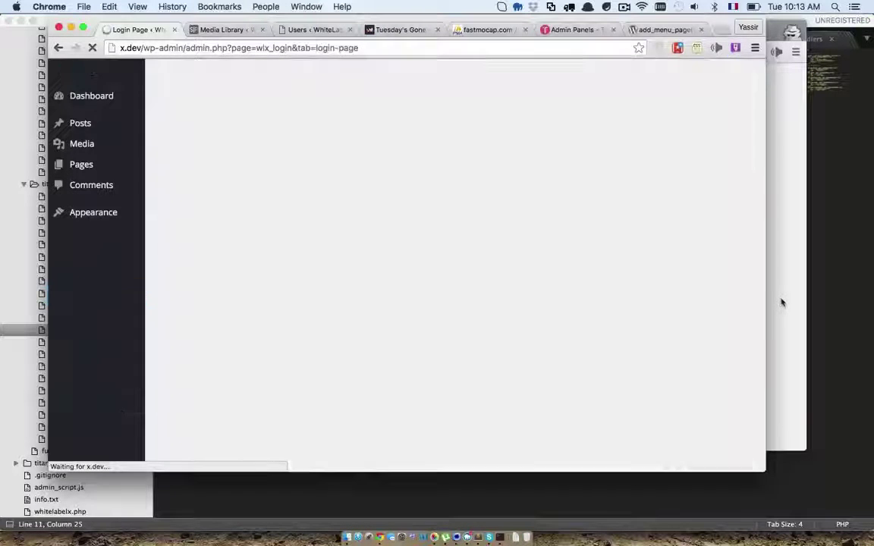
left_click(782, 301)
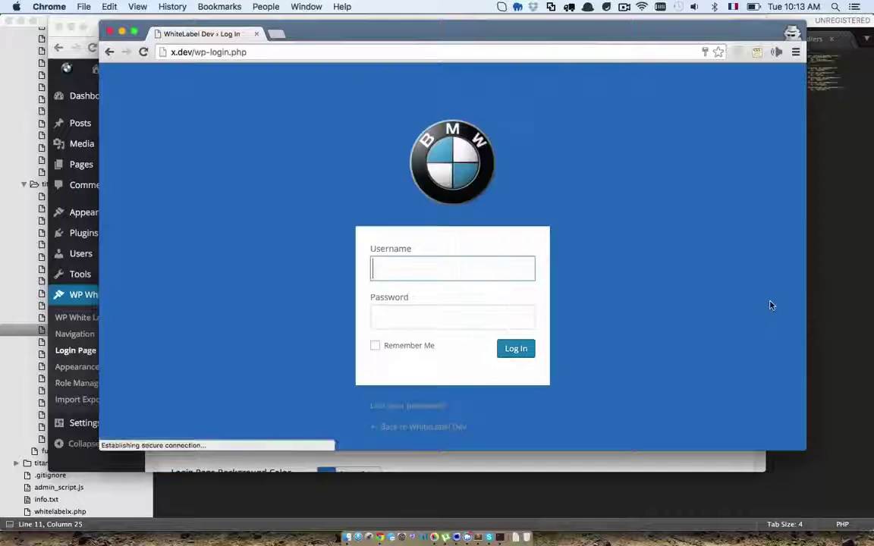
left_click(586, 467)
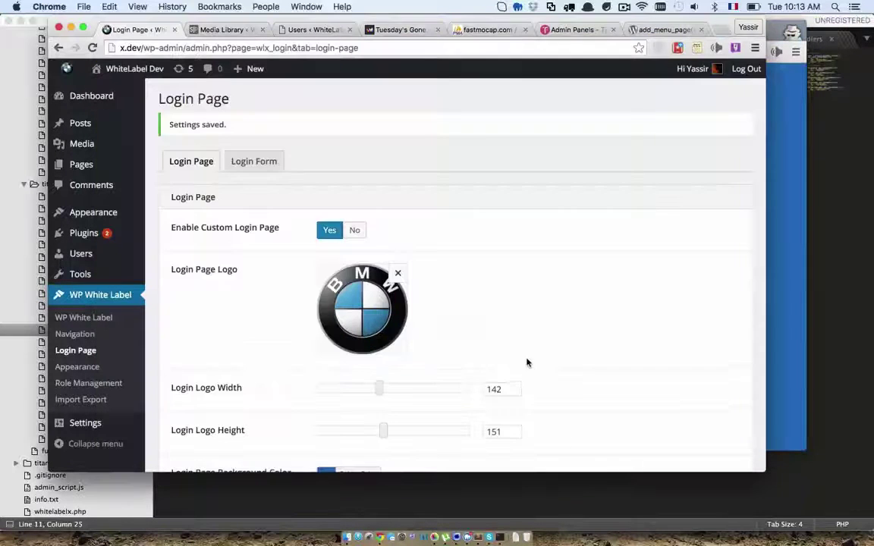
Step: Change the Login Page Background Color to a very dark navy blue
scroll(528, 364, "down", 8)
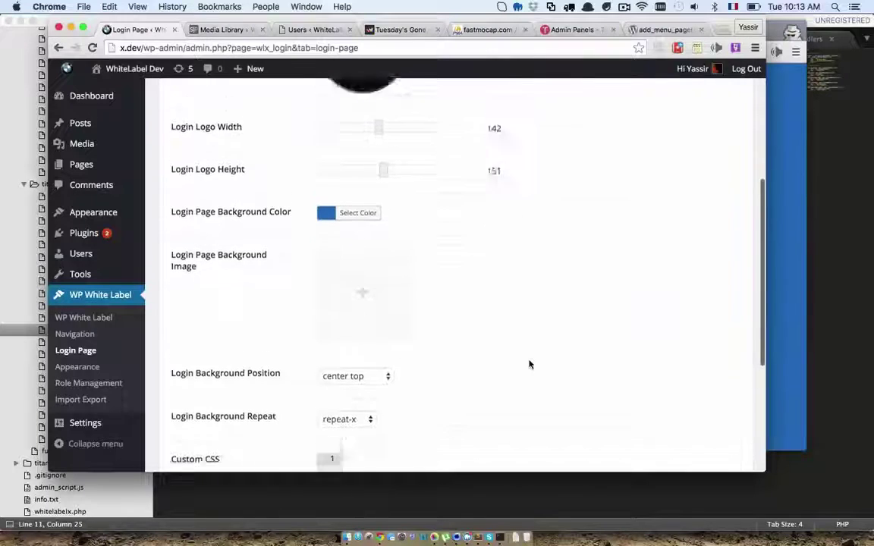
scroll(528, 364, "up", 3)
left_click(373, 257)
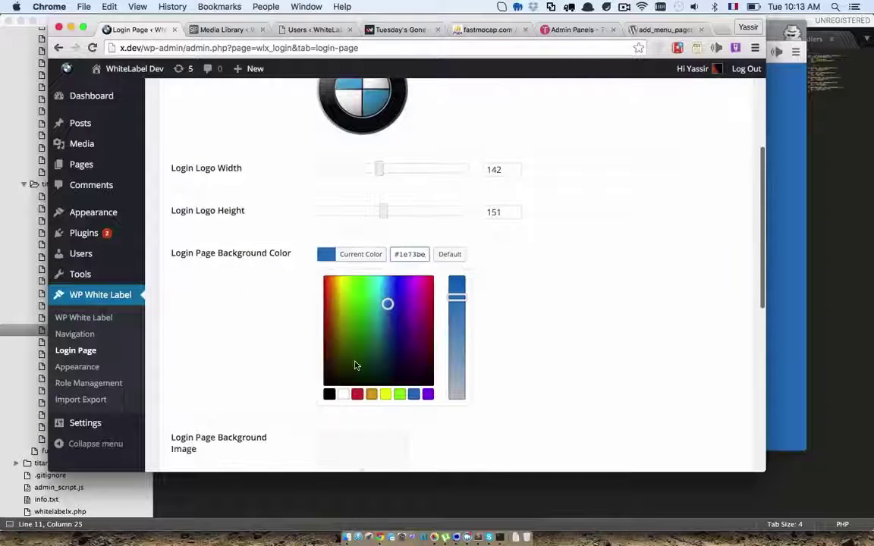
mouse_move(355, 366)
left_mouse_down()
mouse_move(338, 370)
mouse_move(364, 359)
mouse_move(389, 367)
left_mouse_up()
left_click(556, 316)
scroll(556, 315, "down", 6)
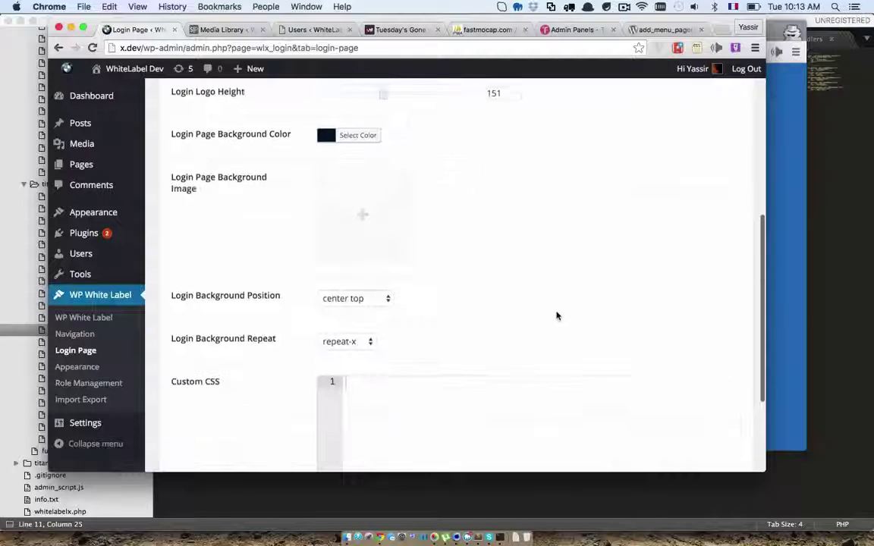
Step: Save the navy login page background and check the login page in the incognito window
left_click(226, 406)
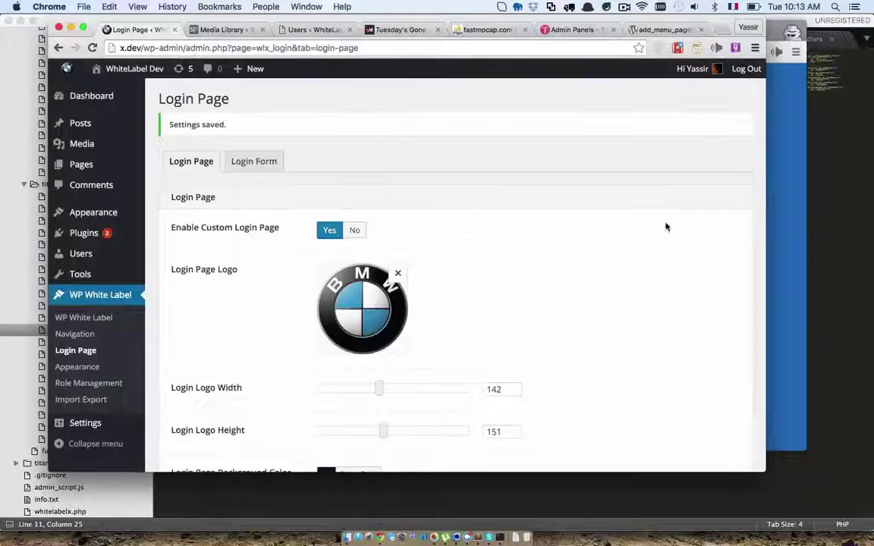
left_click(802, 266)
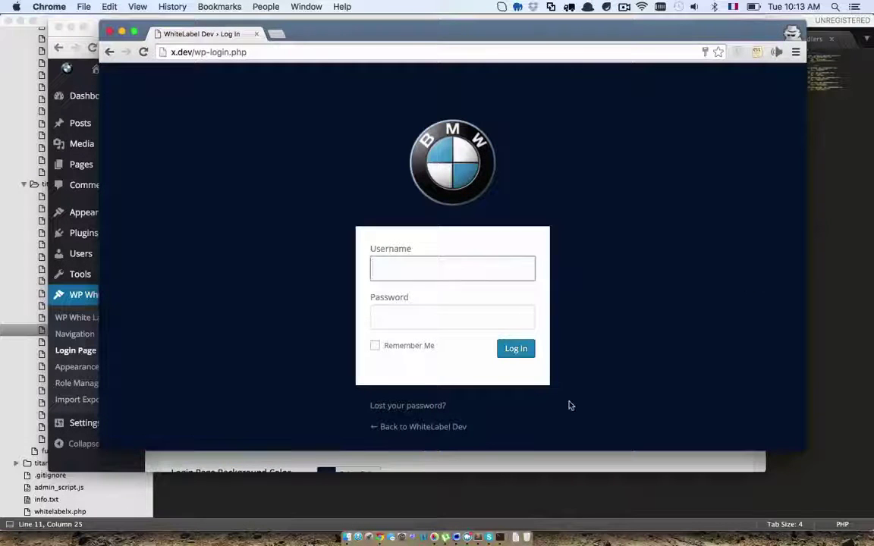
left_click(559, 467)
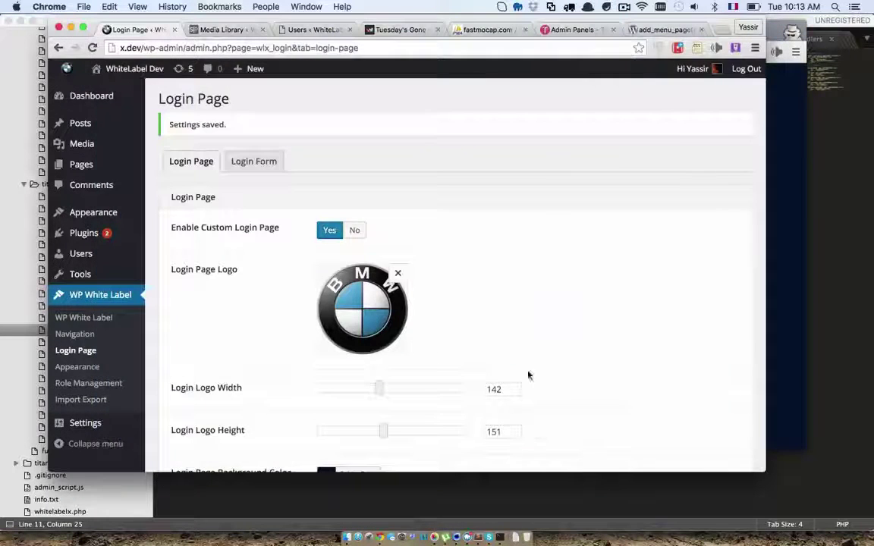
Step: Open the plugin's Login Form settings and enable the custom login form
left_click(262, 164)
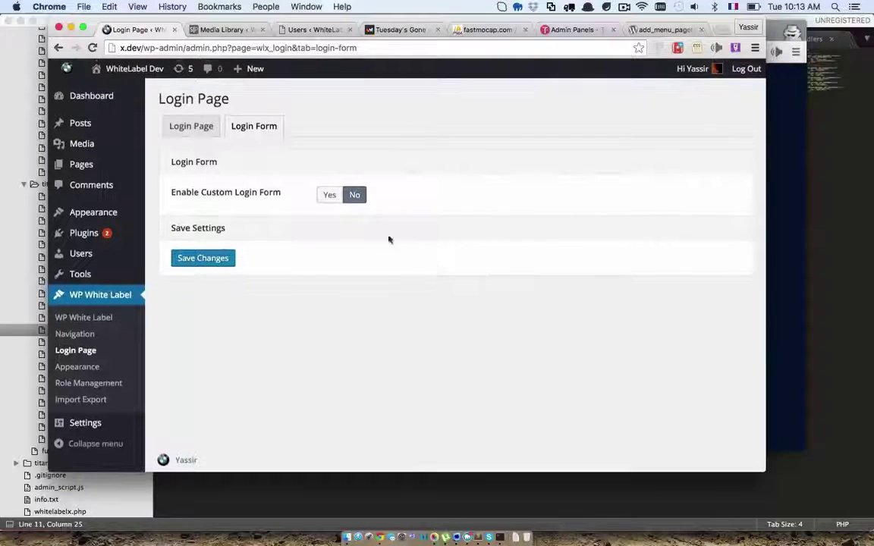
left_click(331, 197)
scroll(342, 208, "down", 2)
Step: Set the Form Background Color to a pale yellow, starting from the orange swatch and lightening it
left_click(360, 166)
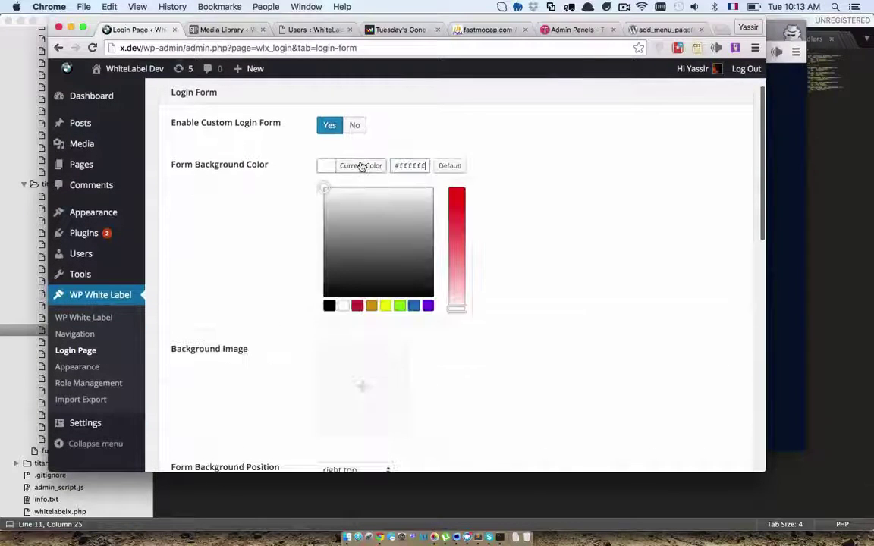
left_click(369, 307)
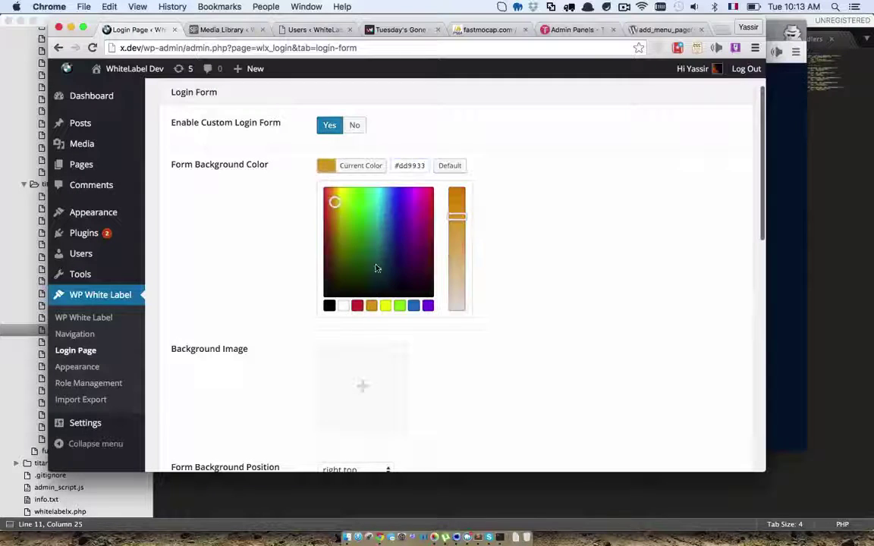
left_click_drag(333, 201, 333, 194)
left_click_drag(450, 219, 460, 297)
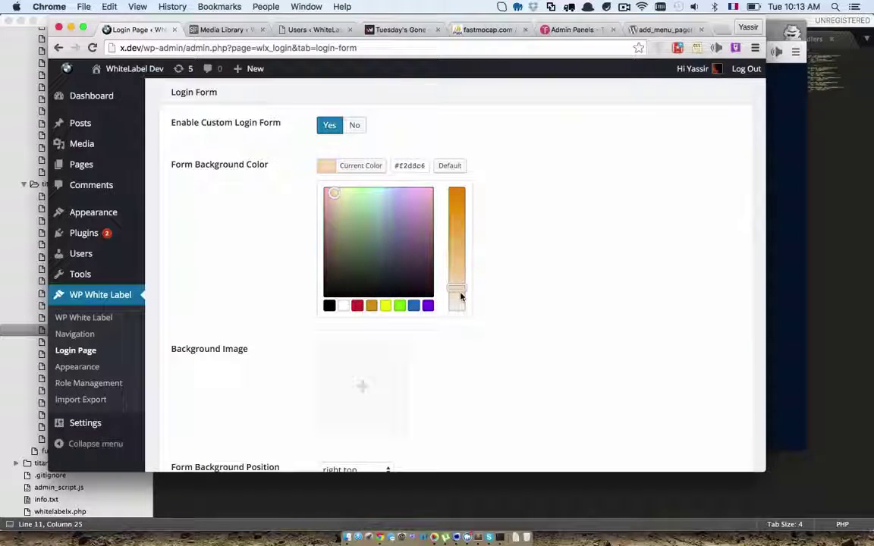
mouse_move(346, 197)
left_mouse_down()
mouse_move(326, 188)
mouse_move(334, 189)
left_mouse_up()
left_click(490, 198)
Step: Look at the Form Background Position options and set the Login Form Shadow to 51
scroll(488, 256, "down", 3)
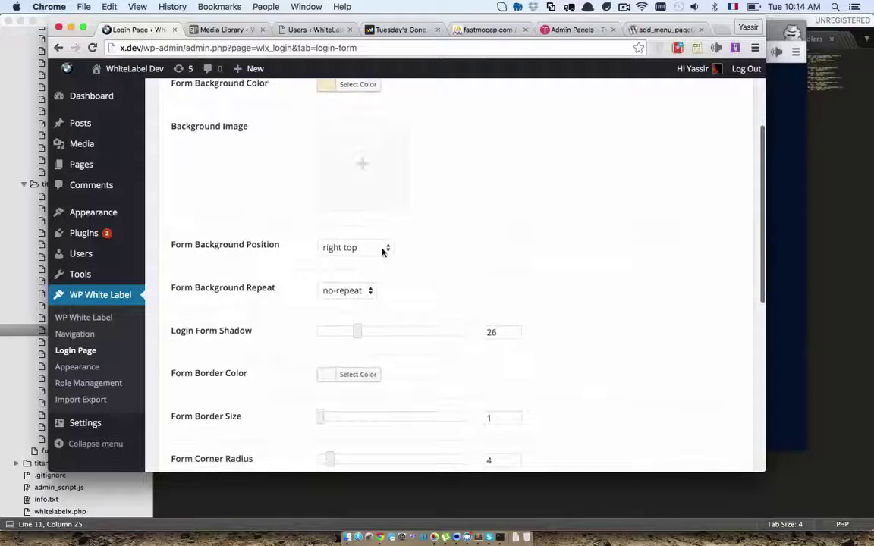
left_click(384, 248)
left_click(449, 257)
scroll(449, 255, "down", 3)
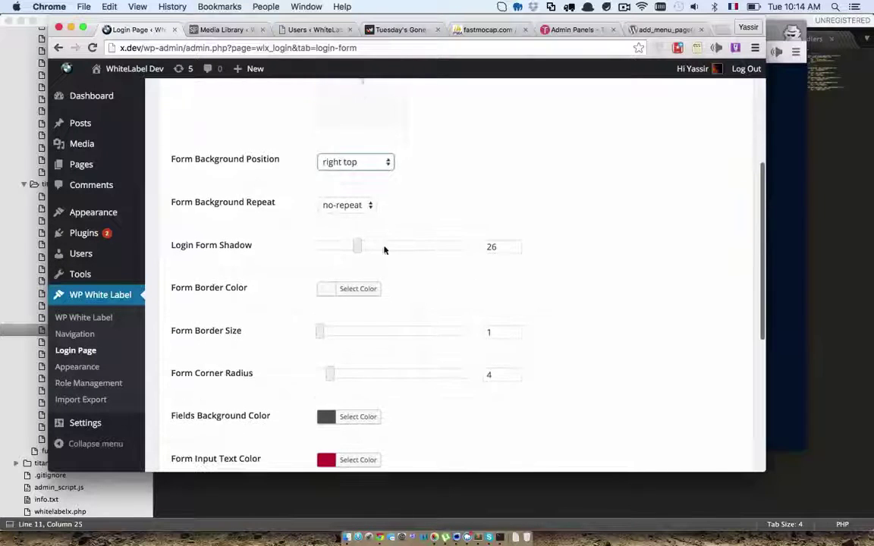
left_click_drag(365, 246, 374, 247)
Step: Look at the Form Border Color choices and set the Form Corner Radius to 18
scroll(402, 304, "down", 2)
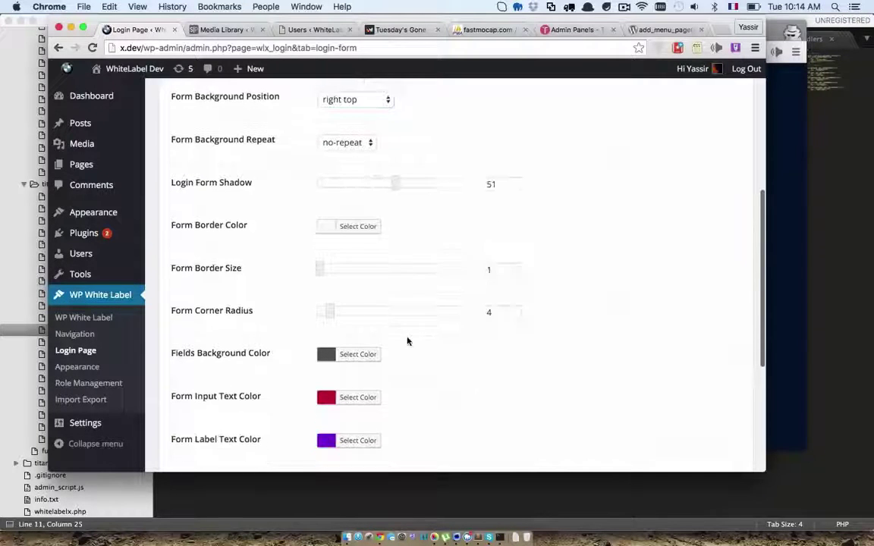
left_click(361, 224)
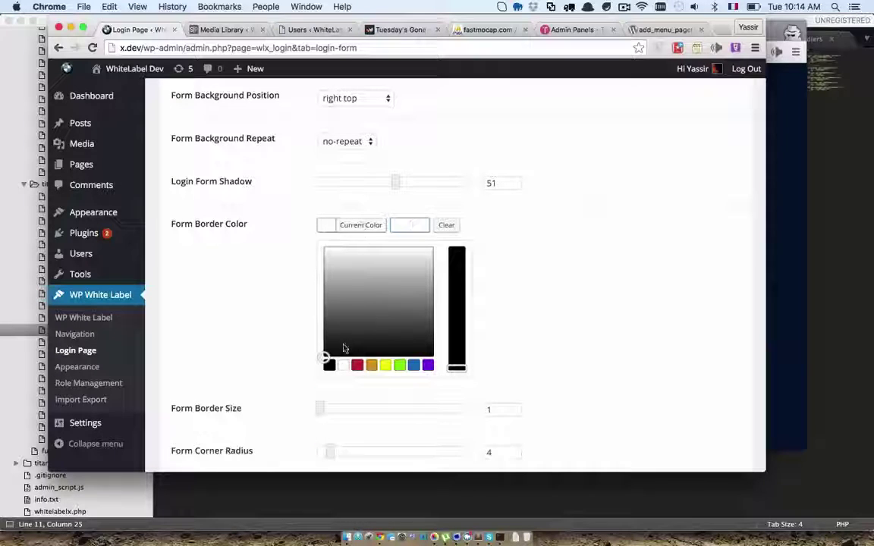
left_click(532, 297)
scroll(402, 248, "down", 2)
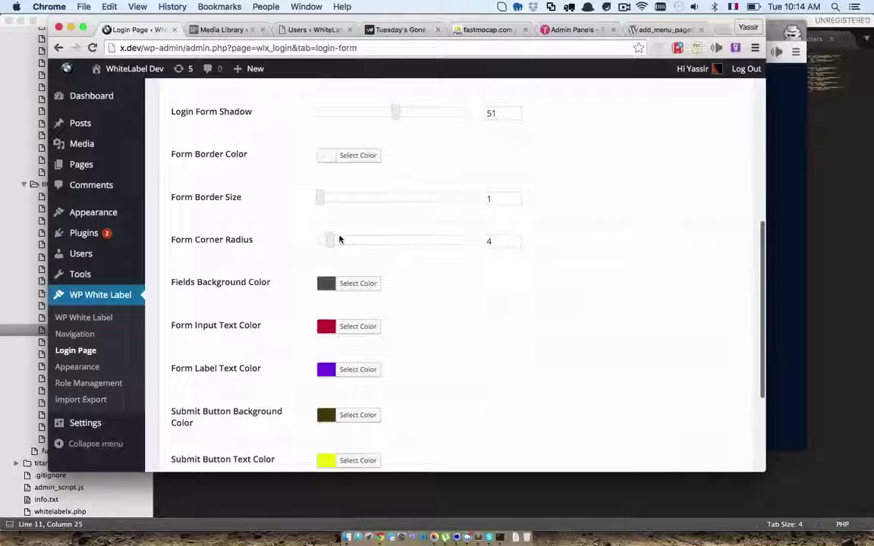
left_click_drag(353, 241, 366, 241)
Step: Clear the Fields Background Color and the Form Input Text Color of the login form
scroll(405, 273, "down", 2)
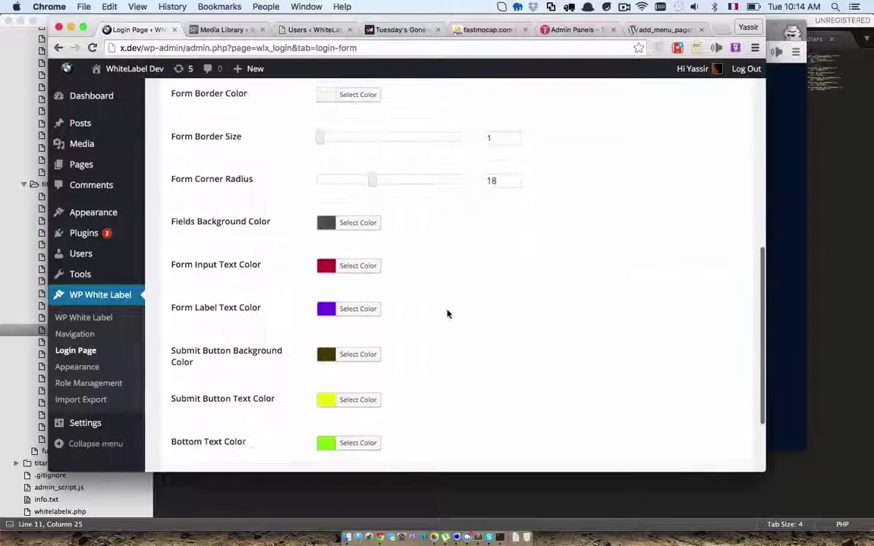
left_click(371, 217)
triple_click(400, 216)
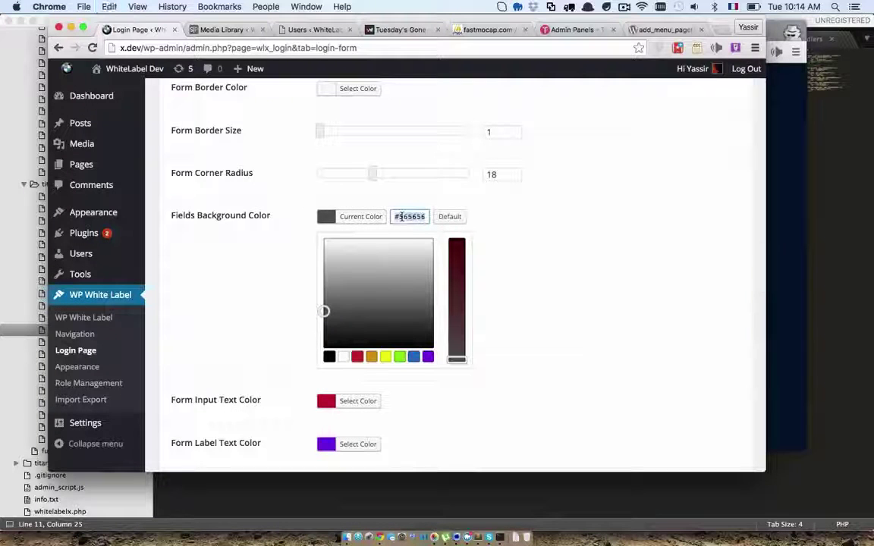
key("BackSpace")
left_click(379, 399)
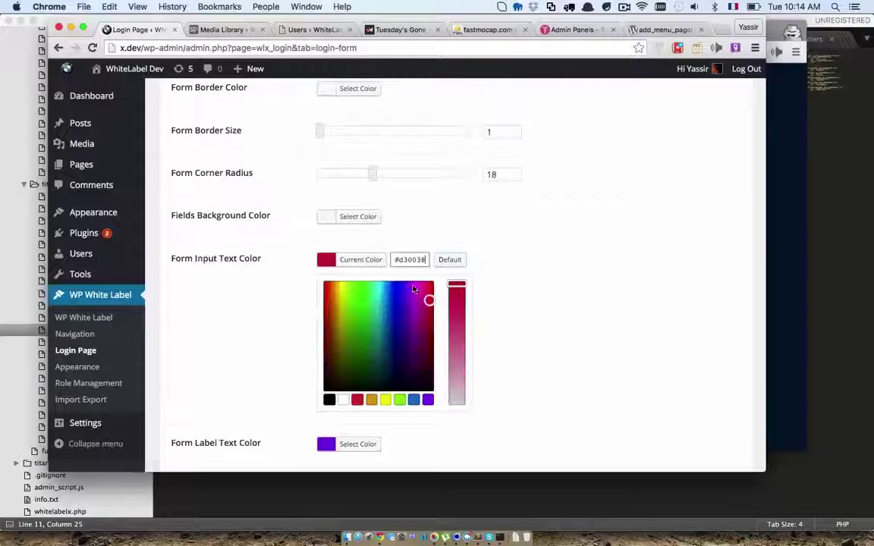
left_click(491, 287)
Step: Clear the Submit Button Background Color of the login form
scroll(497, 287, "down", 3)
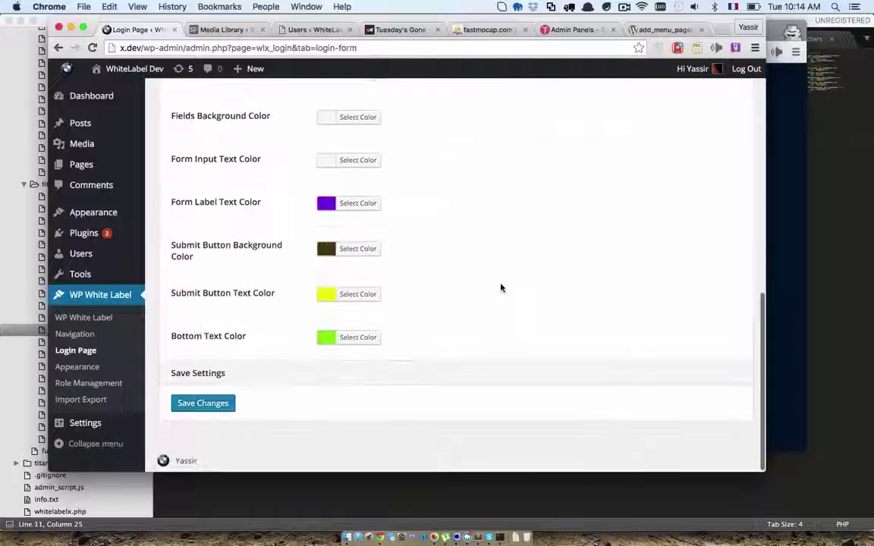
left_click(357, 248)
triple_click(416, 248)
key("BackSpace")
left_click(435, 230)
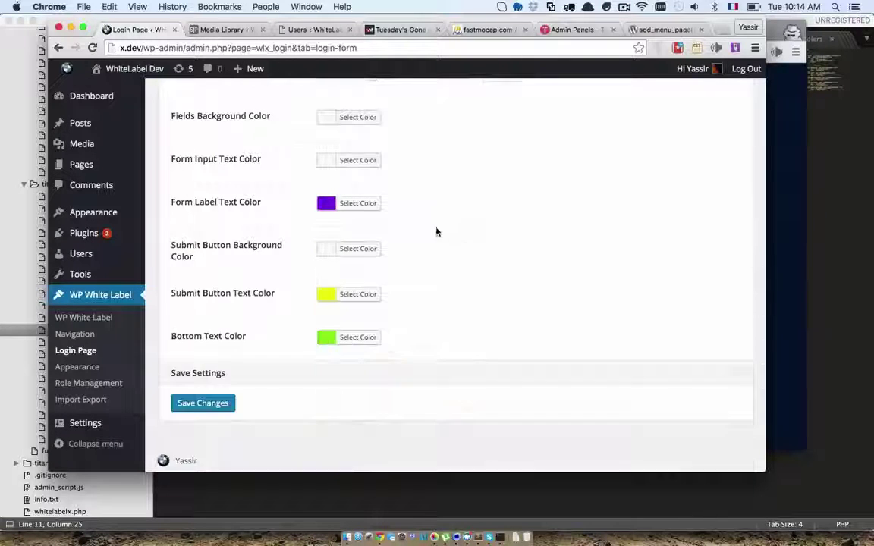
Step: Clear the Submit Button Text Color and the Bottom Text Color of the login form
left_click(377, 293)
left_click(369, 322)
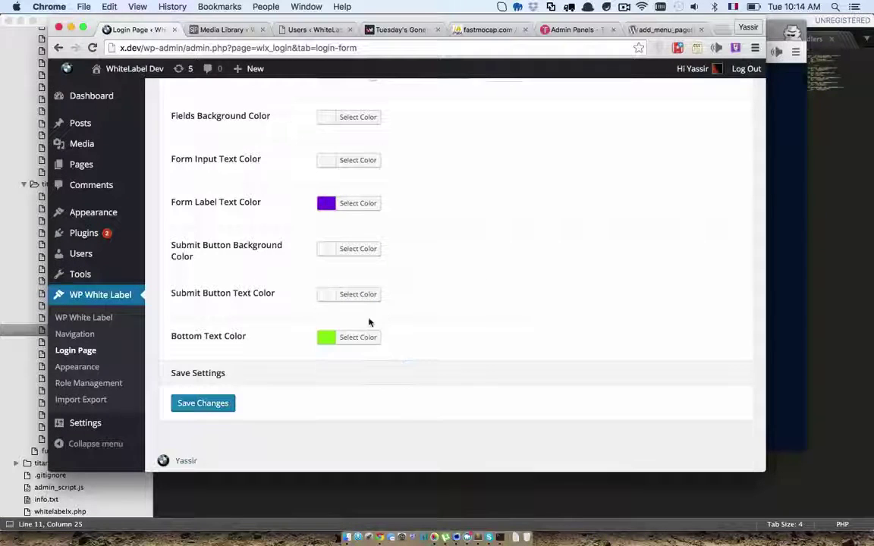
left_click(361, 338)
left_click(465, 339)
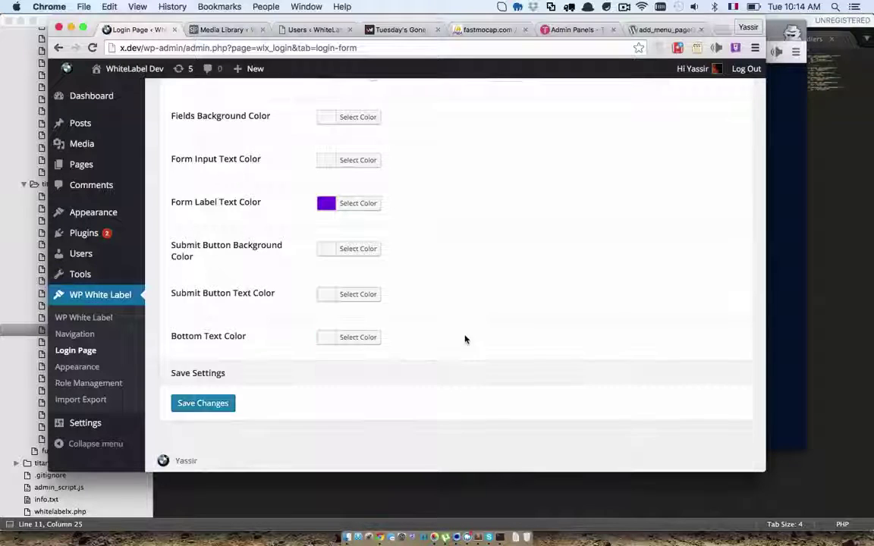
Step: Clear the Form Label Text Color of the login form
scroll(465, 339, "up", 2)
left_click(357, 241)
triple_click(410, 241)
key("BackSpace")
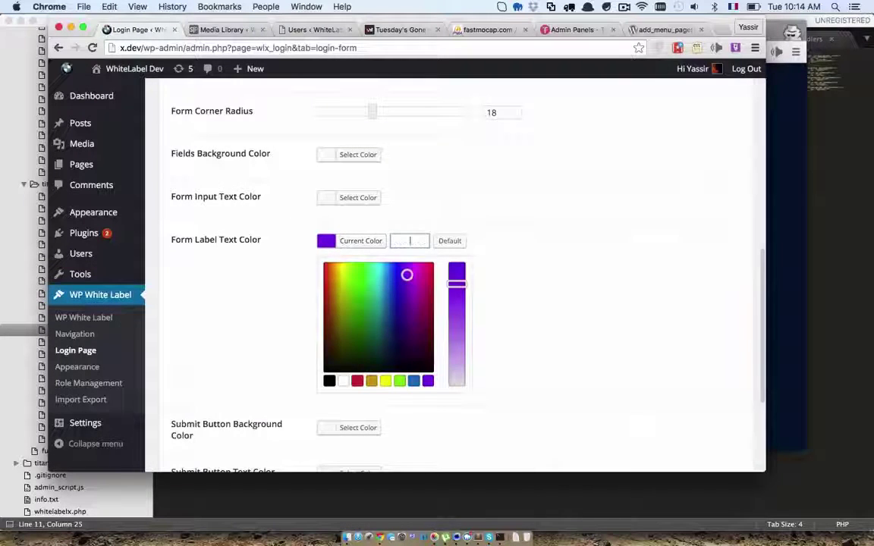
left_click(437, 235)
scroll(447, 256, "up", 2)
scroll(447, 258, "down", 1)
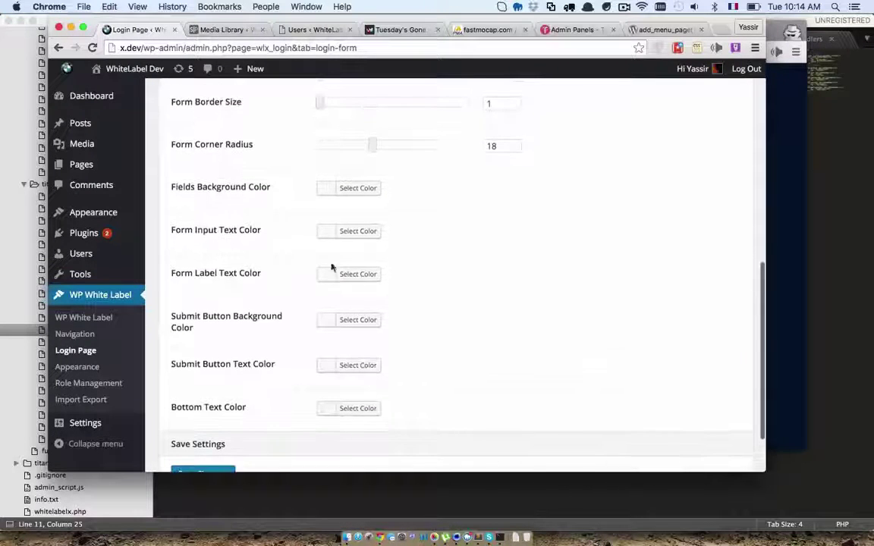
Step: Set the Bottom Text Color of the login form to white
scroll(286, 268, "down", 2)
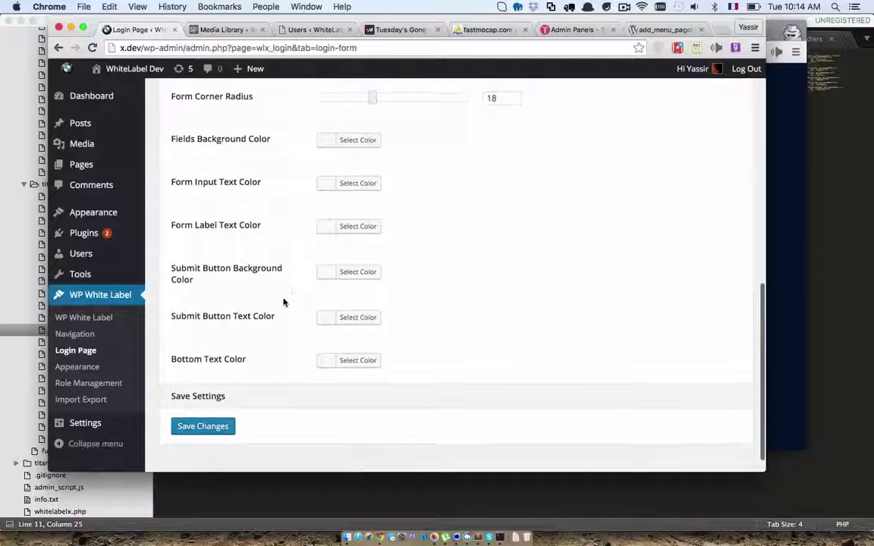
left_click(335, 364)
scroll(456, 364, "down", 2)
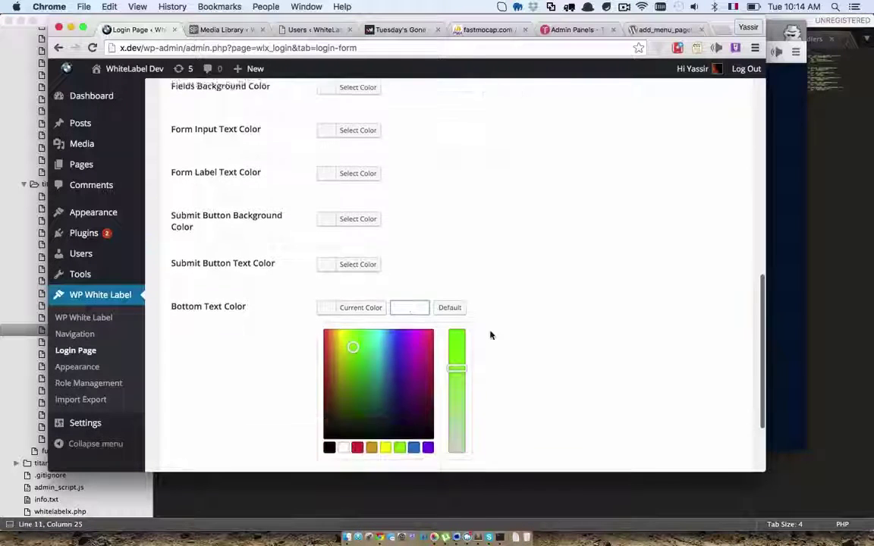
left_click_drag(454, 399, 452, 451)
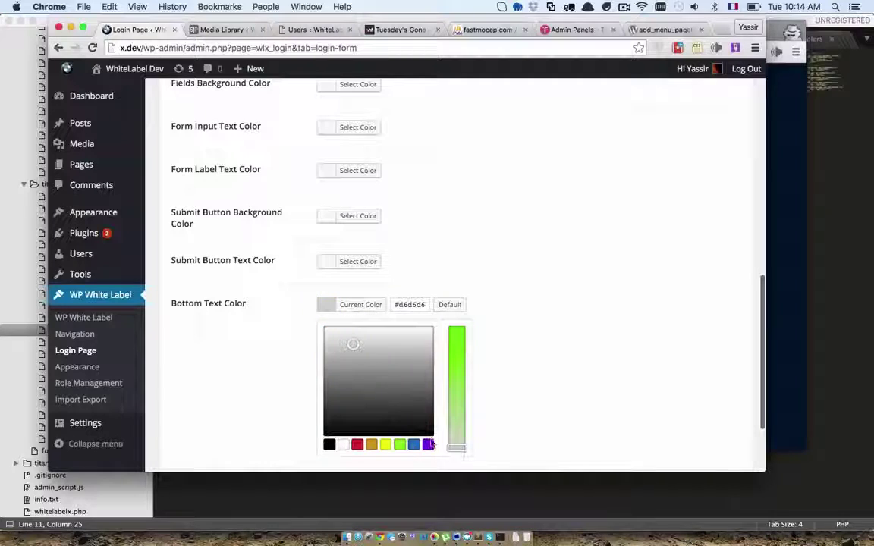
left_click_drag(353, 345, 322, 314)
left_click(557, 304)
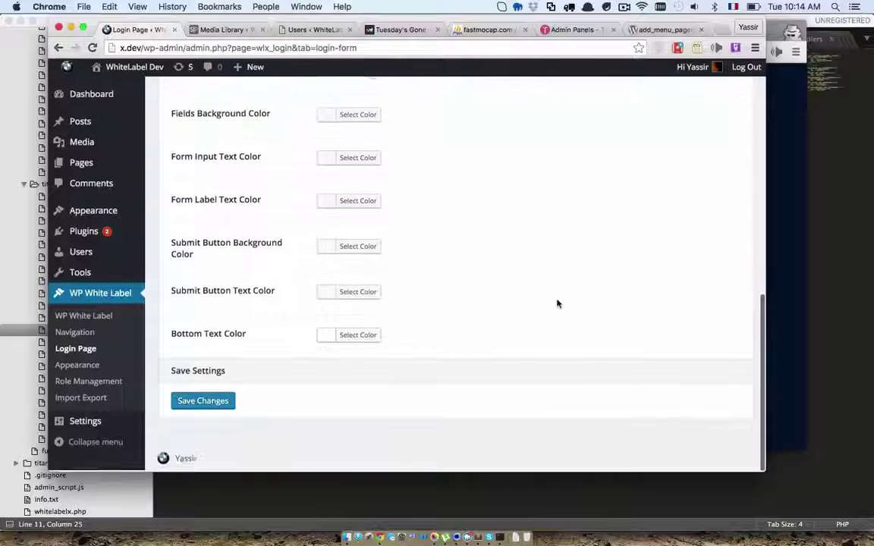
Step: Save the login form settings and reload the login page in the other browser window to check its look
left_click(209, 404)
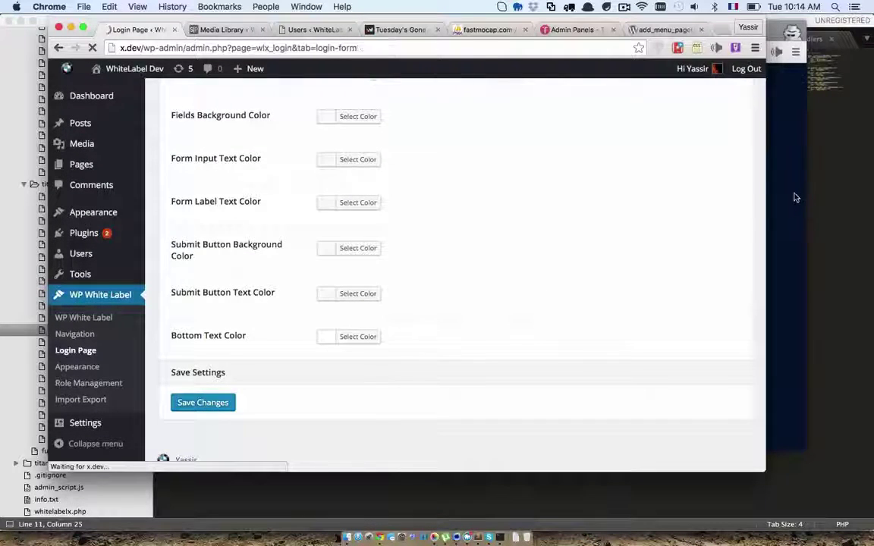
left_click(795, 197)
key("super+r")
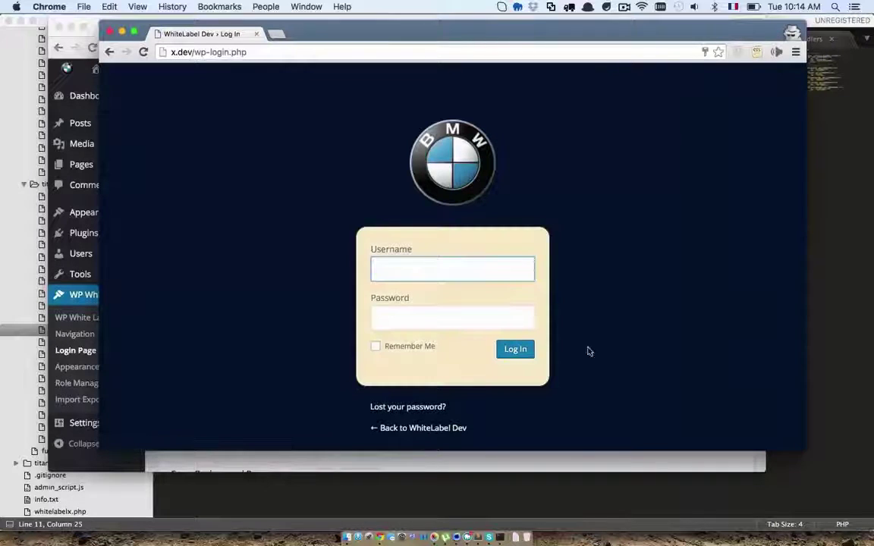
left_click(574, 467)
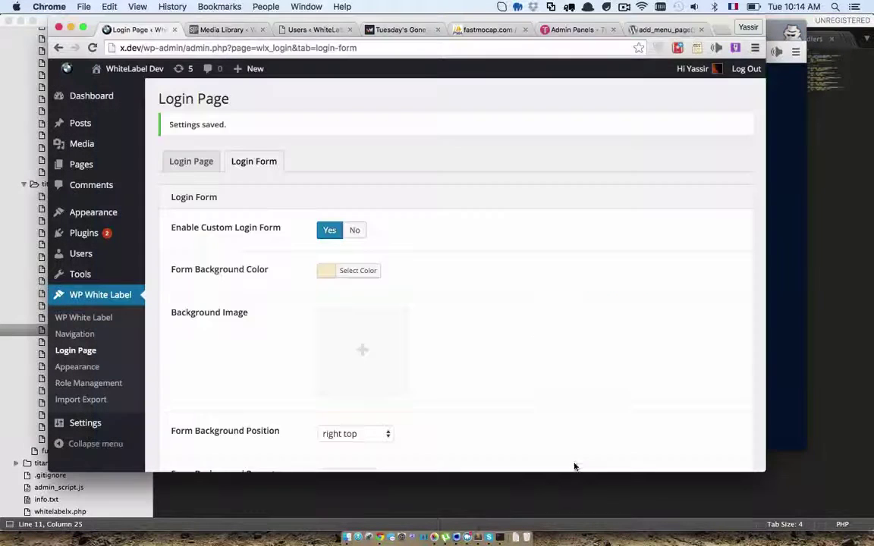
scroll(538, 341, "down", 10)
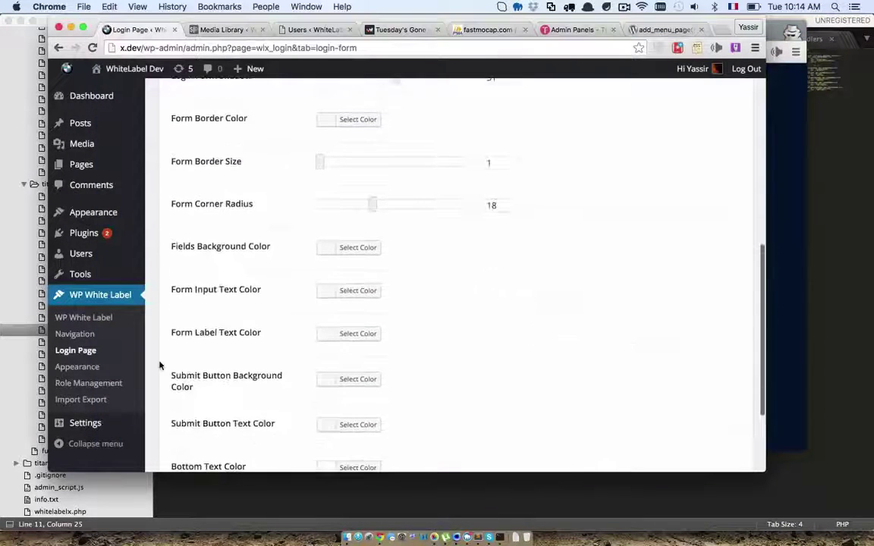
scroll(191, 351, "up", 10)
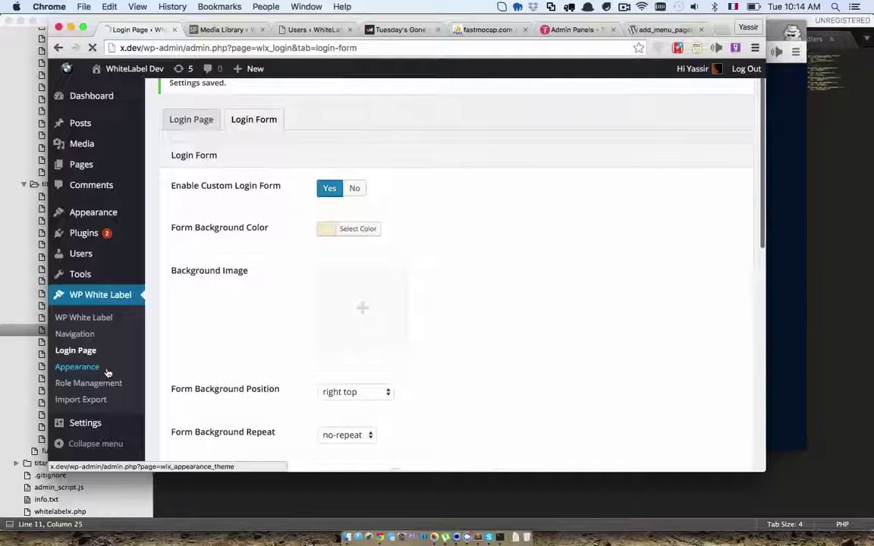
Step: Enable the Admin Area Theme in the WP White Label appearance settings and save the changes
left_click(107, 371)
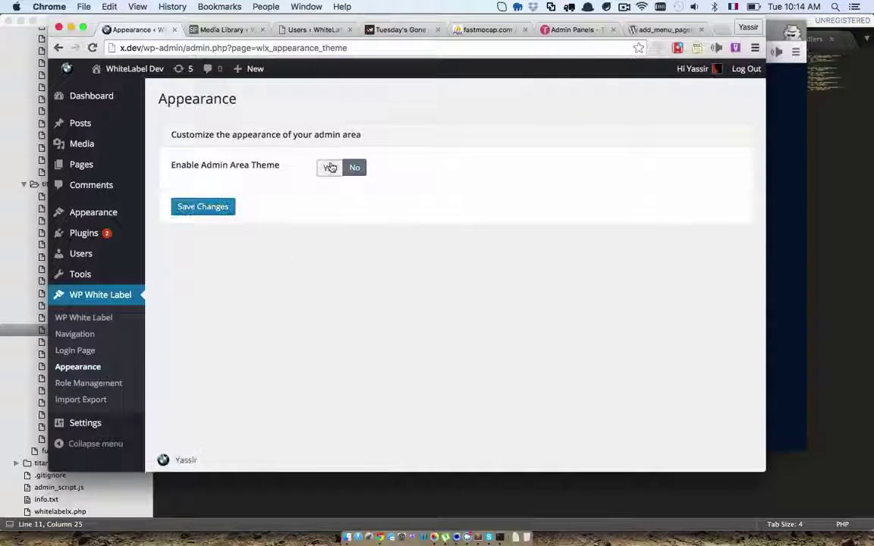
left_click(330, 168)
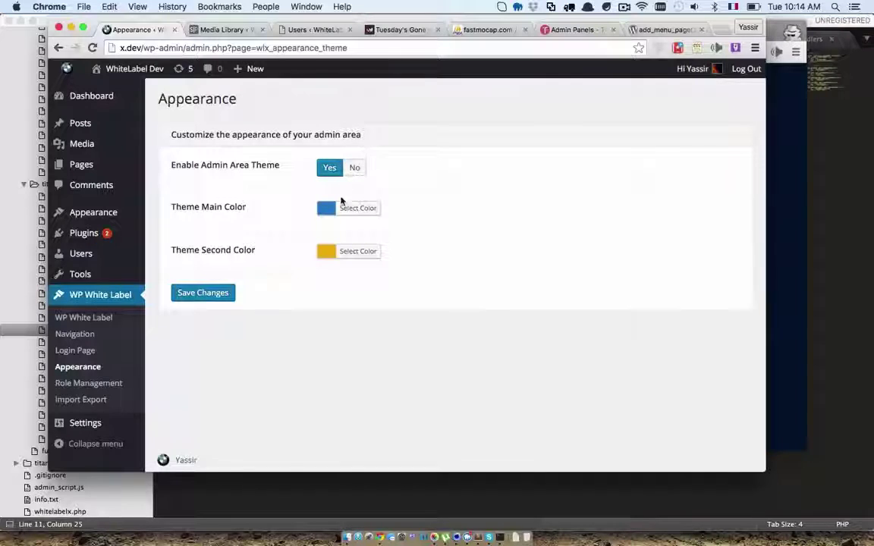
left_click(227, 291)
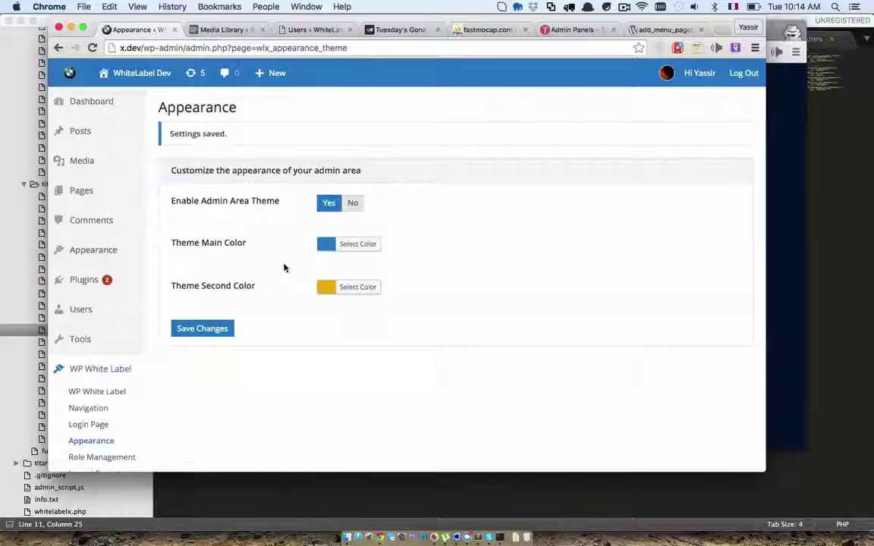
Step: Set the Theme Main Color to orange #f46a00
left_click(341, 251)
left_click_drag(365, 284, 336, 271)
left_click(355, 245)
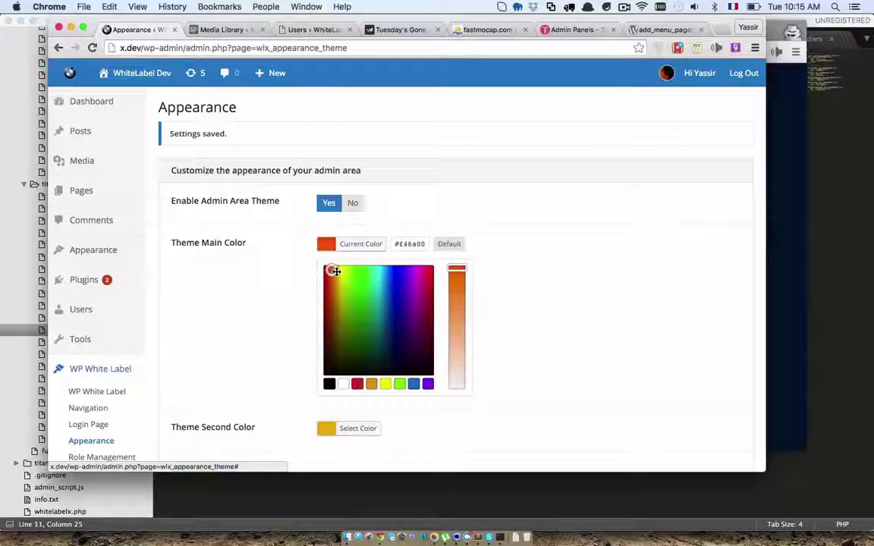
left_click(540, 264)
Step: Set the Theme Second Color to dark grey and save the appearance settings
left_click(373, 284)
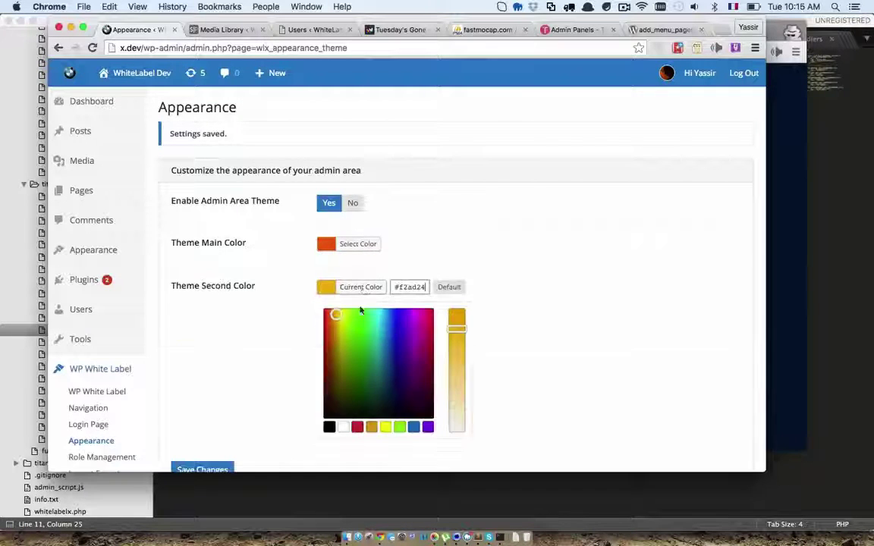
left_click_drag(435, 408, 307, 431)
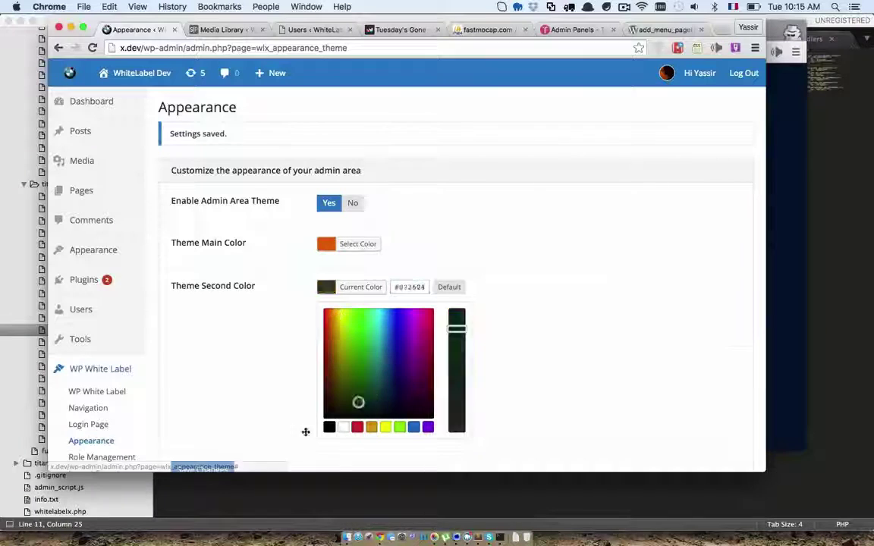
left_click(373, 295)
left_click_drag(456, 328, 461, 437)
left_click_drag(341, 346, 311, 384)
left_click(310, 383)
left_click(227, 333)
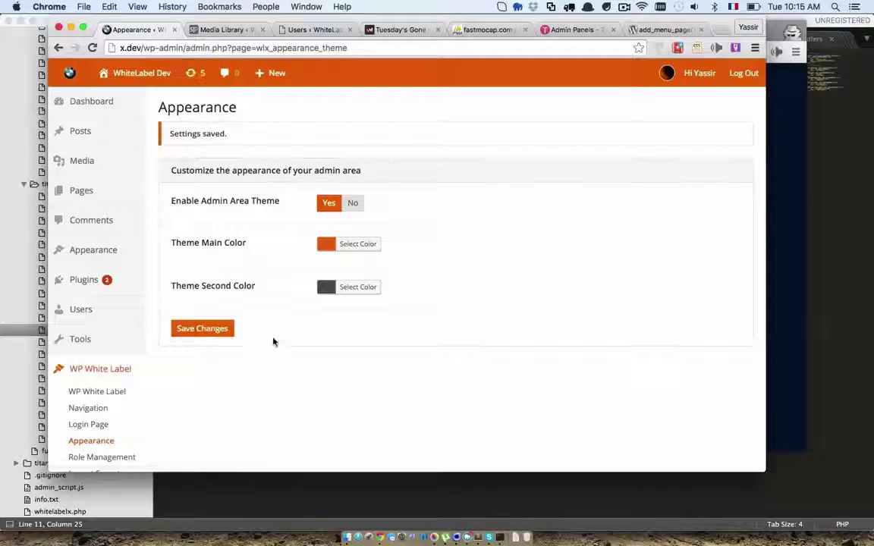
Step: Change the Theme Main Color to the lighter orange #f48530 and save the appearance settings
scroll(274, 343, "down", 2)
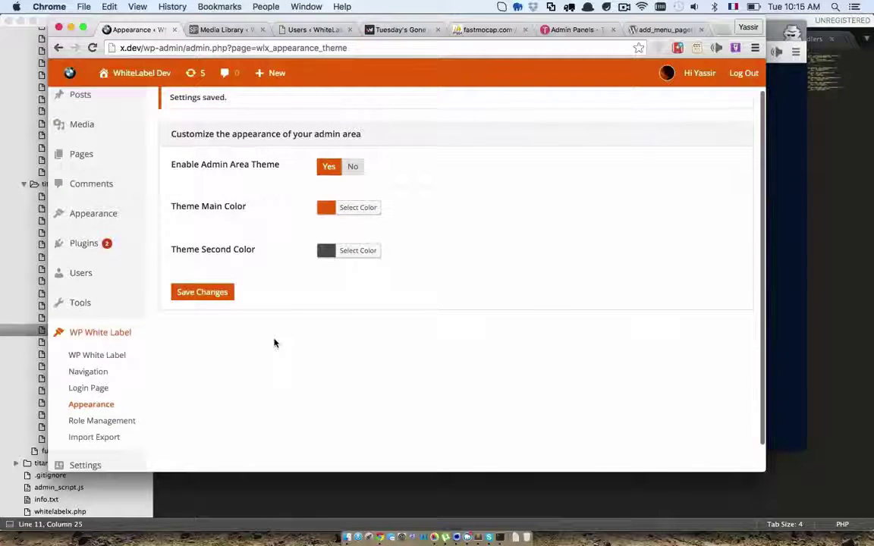
left_click(334, 215)
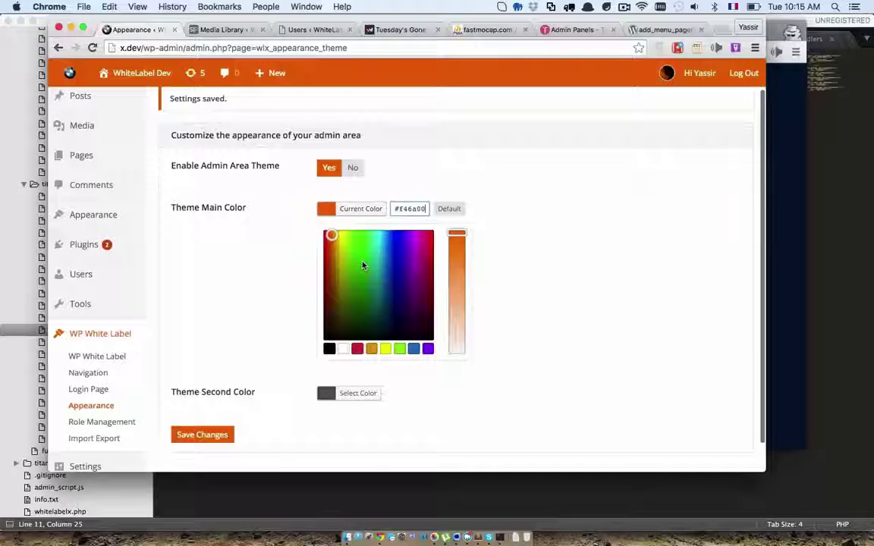
mouse_move(454, 273)
left_mouse_down()
mouse_move(454, 299)
mouse_move(462, 264)
left_mouse_up()
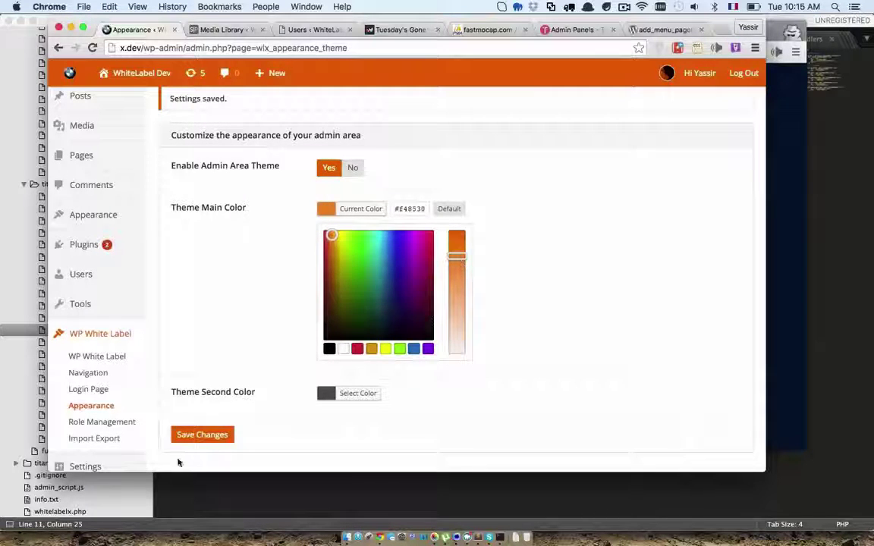
left_click(199, 438)
left_click(227, 298)
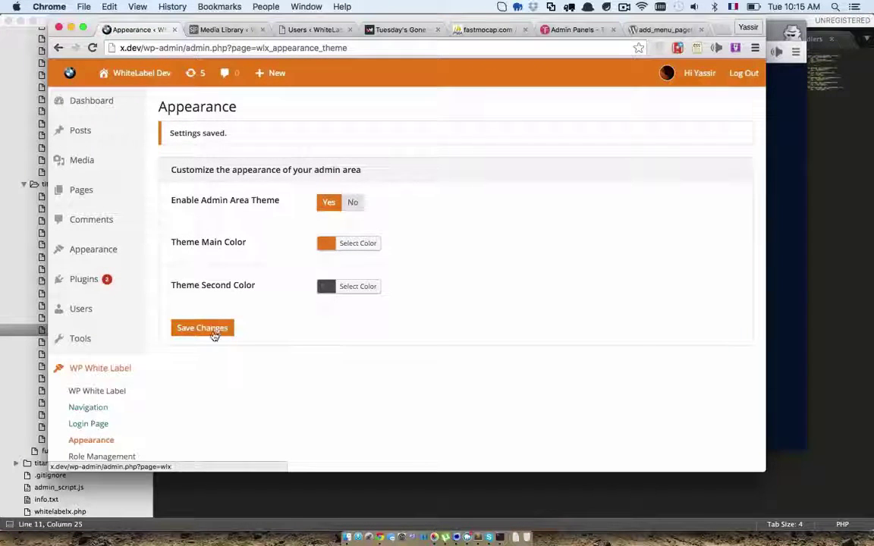
Step: Set the Theme Main Color to the blue preset #1e73be and save the appearance settings
left_click(355, 243)
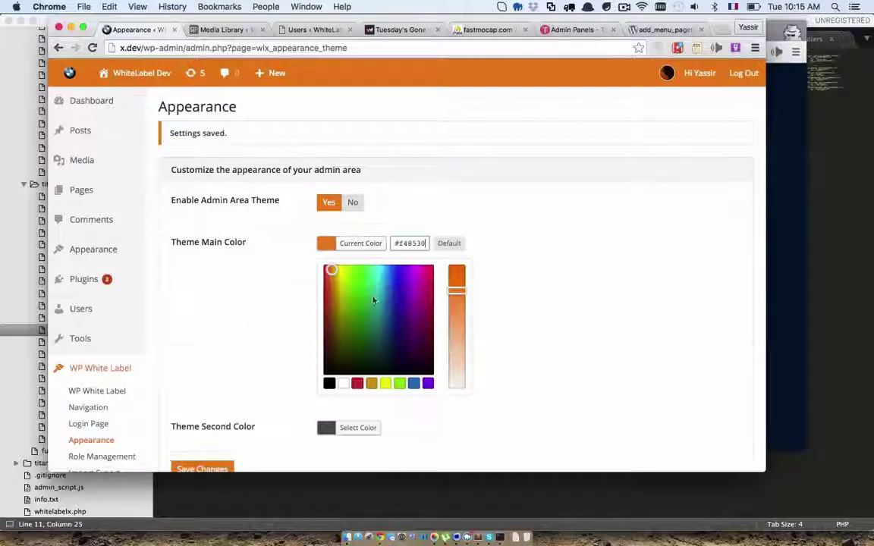
left_click(411, 384)
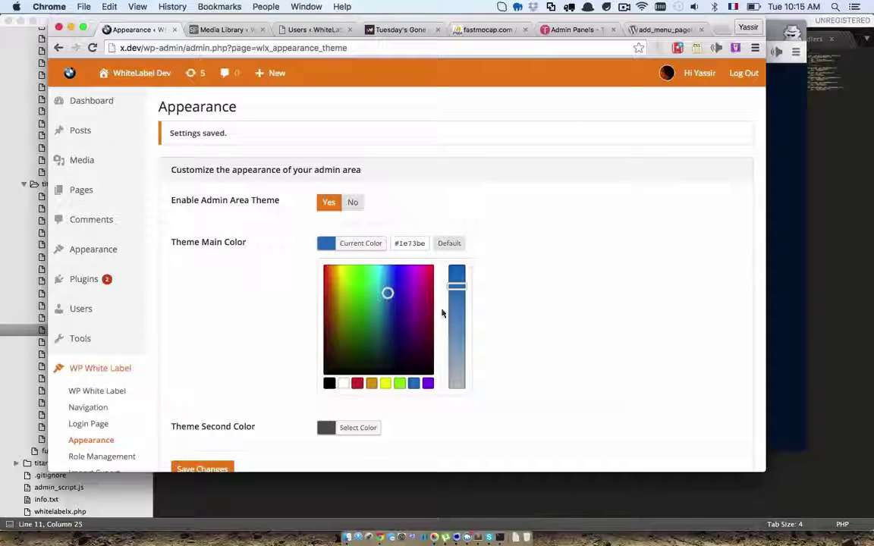
left_click(488, 278)
left_click(221, 331)
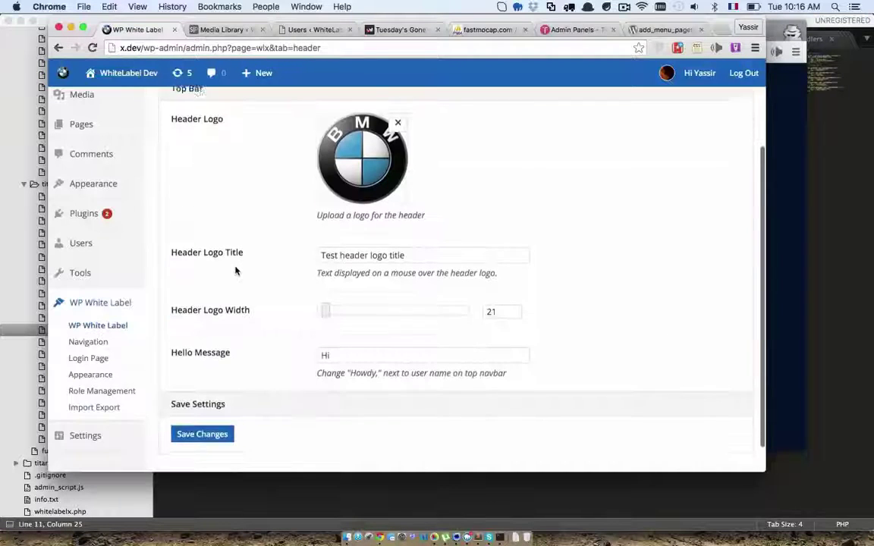
Step: Look through the Administrator capabilities in Role Management and open the Subscriber Roles settings
scroll(235, 271, "down", 1)
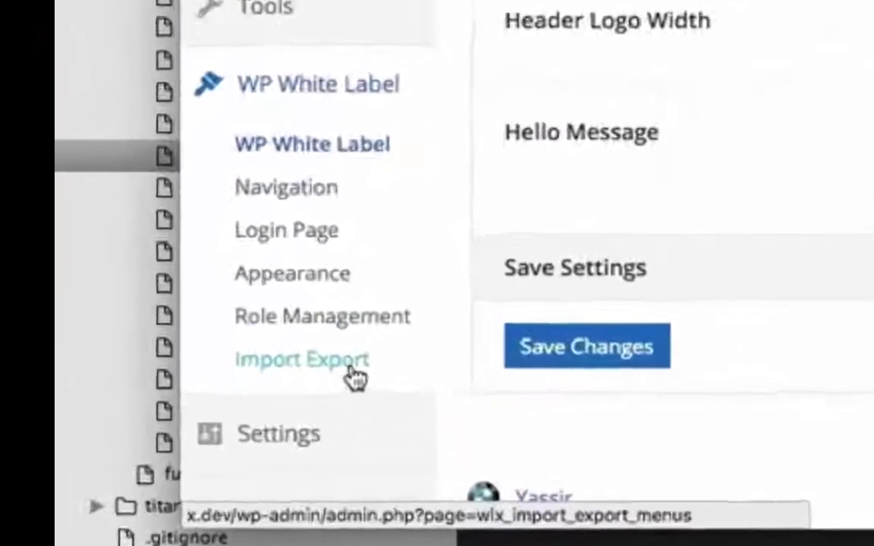
left_click(349, 323)
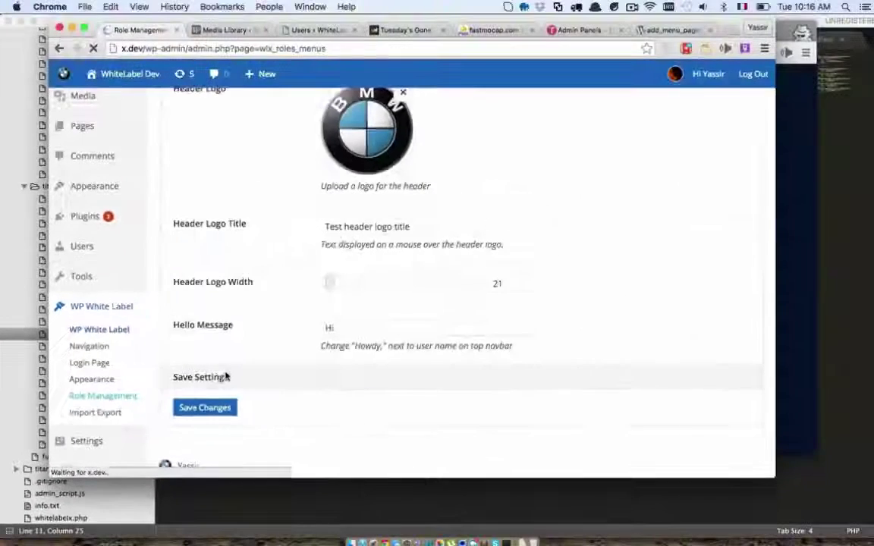
scroll(225, 375, "down", 5)
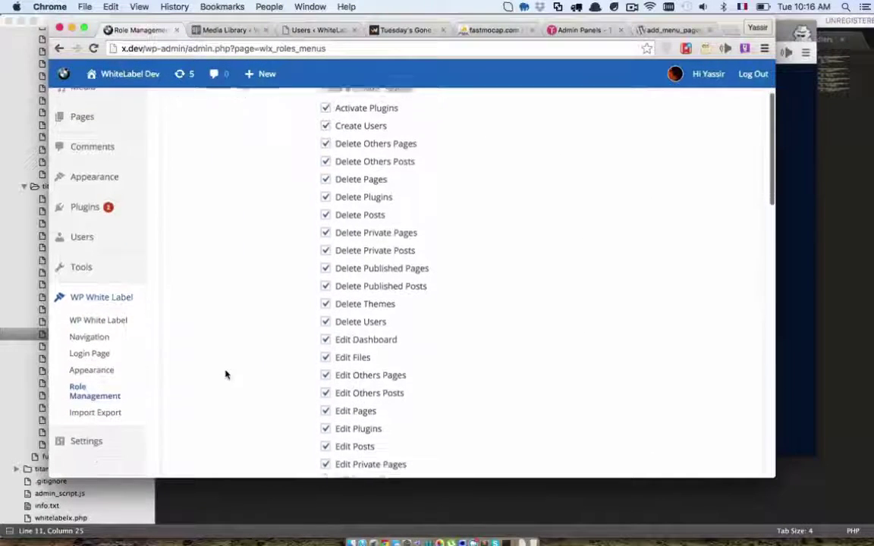
scroll(226, 375, "down", 8)
scroll(224, 371, "up", 8)
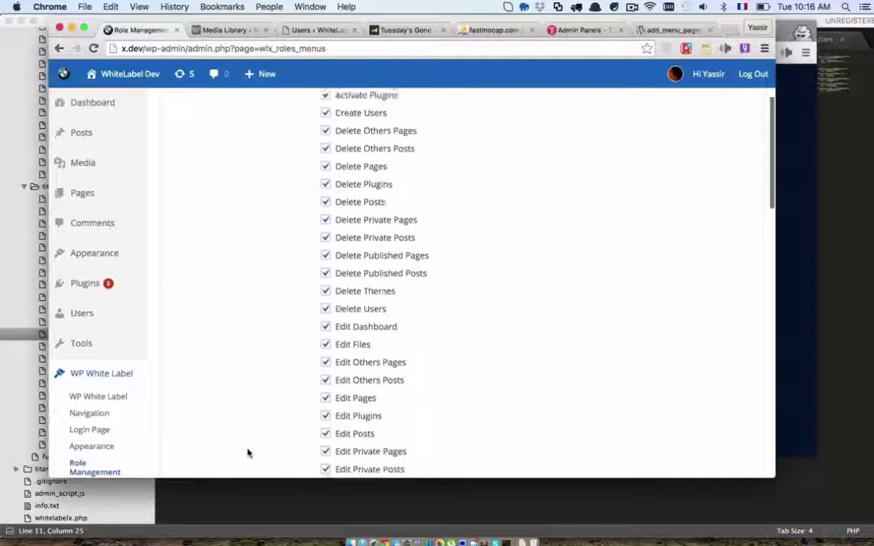
scroll(247, 452, "up", 3)
left_click(515, 139)
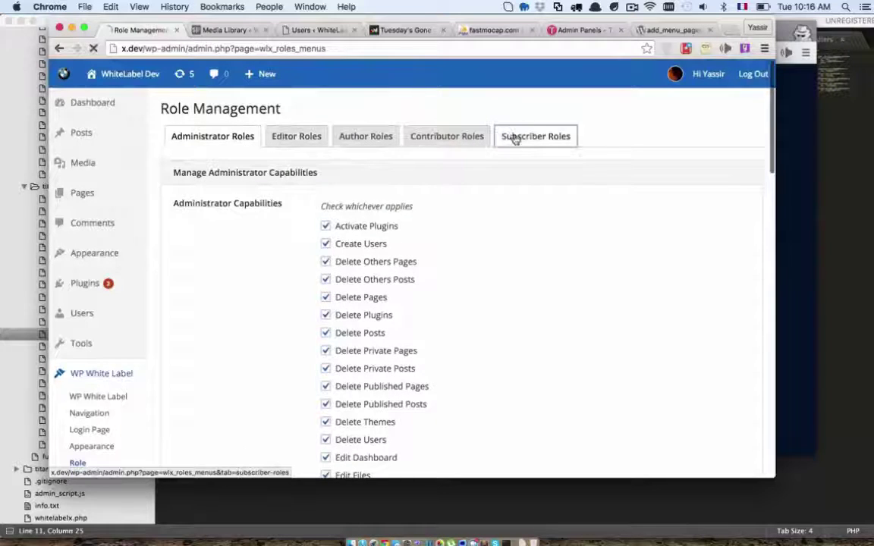
Step: Log in as subscriber_demo with the account password in the other browser window, check its admin menu, and return to the Subscriber Roles settings
left_click(788, 246)
left_click(451, 273)
type("subscriber_demo")
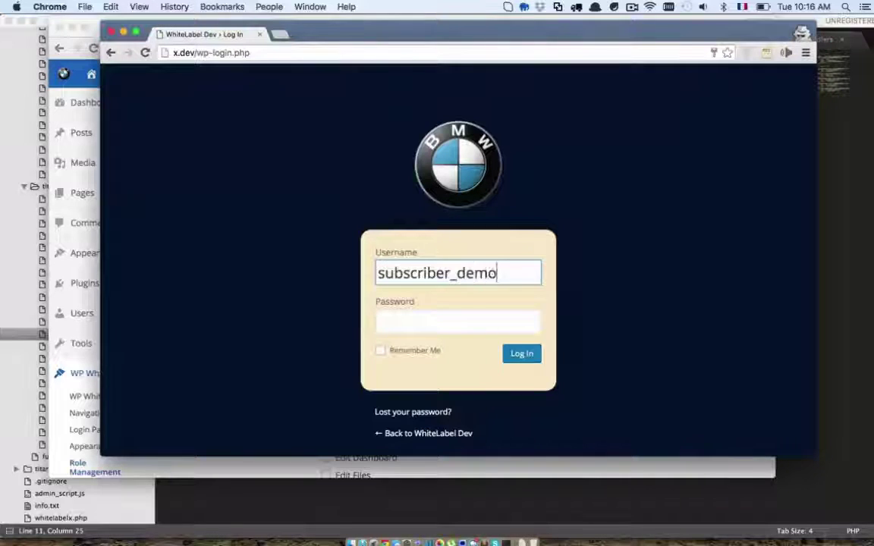
key("Tab")
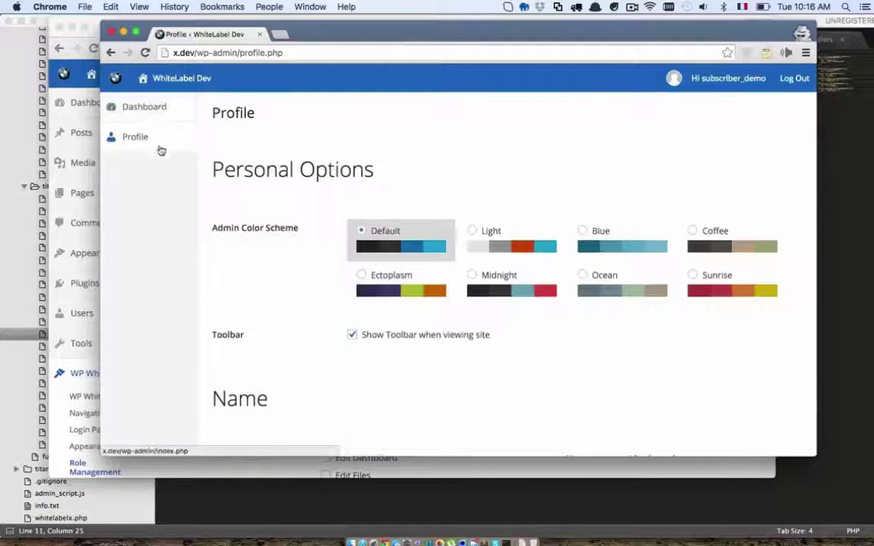
left_click(89, 373)
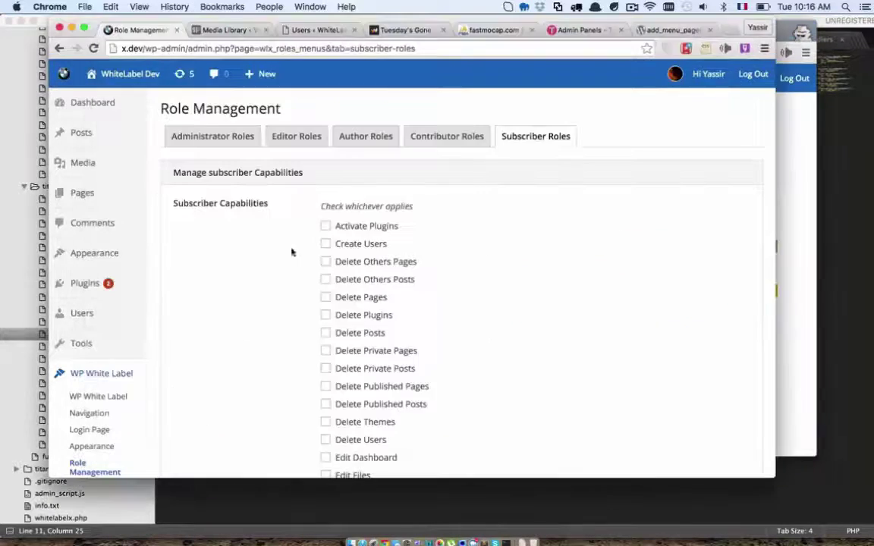
Step: Update and save the Subscriber Capabilities, check themes.php in the subscriber's browser window, and look over the capability list again
scroll(312, 260, "down", 5)
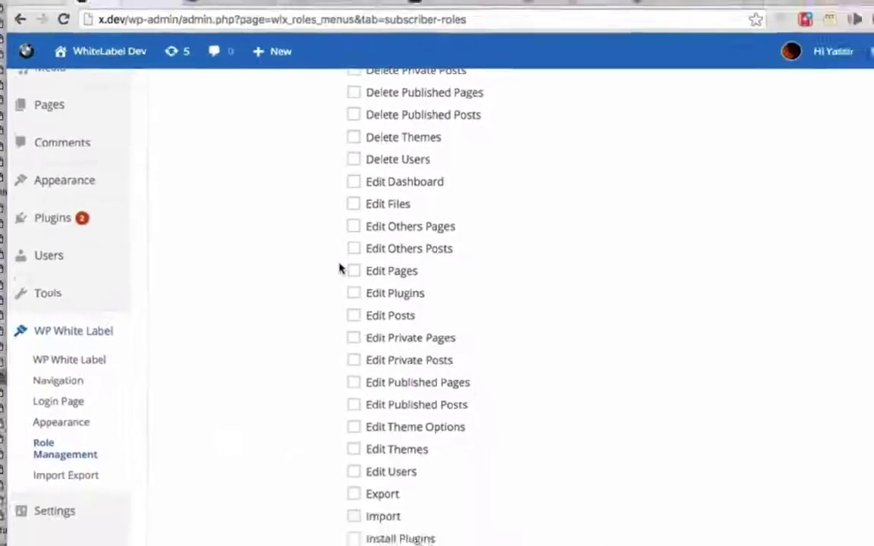
key("super+f")
type("themes.php")
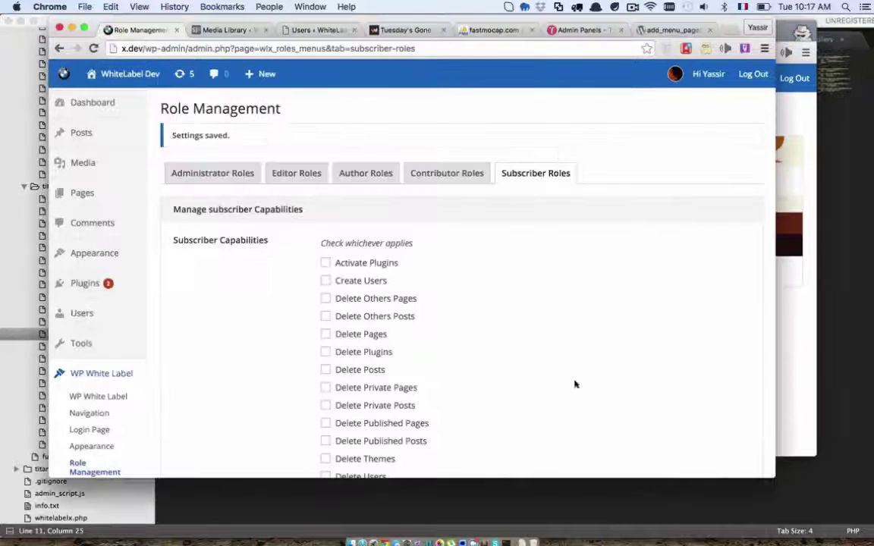
scroll(562, 355, "down", 5)
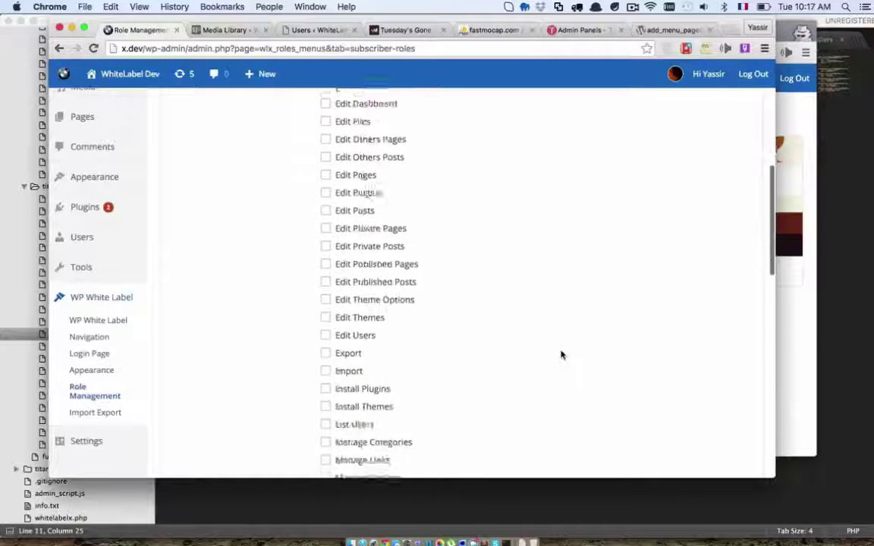
scroll(561, 354, "up", 6)
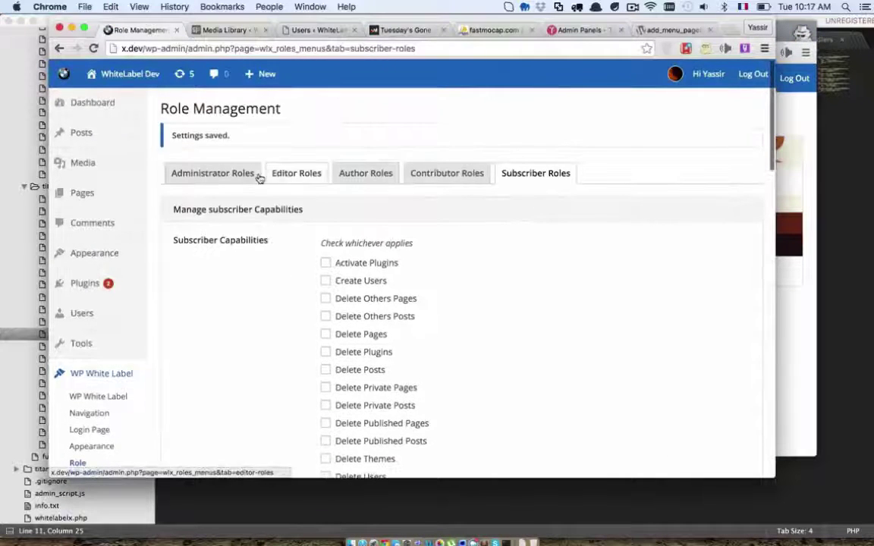
Step: Open the Import Export page and back up the plugin settings to a downloaded text file
scroll(140, 356, "down", 2)
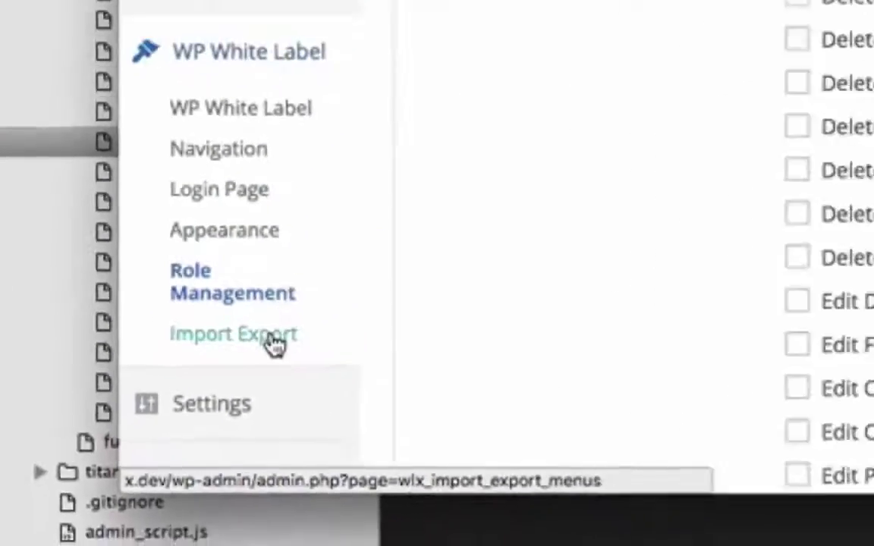
left_click(379, 294)
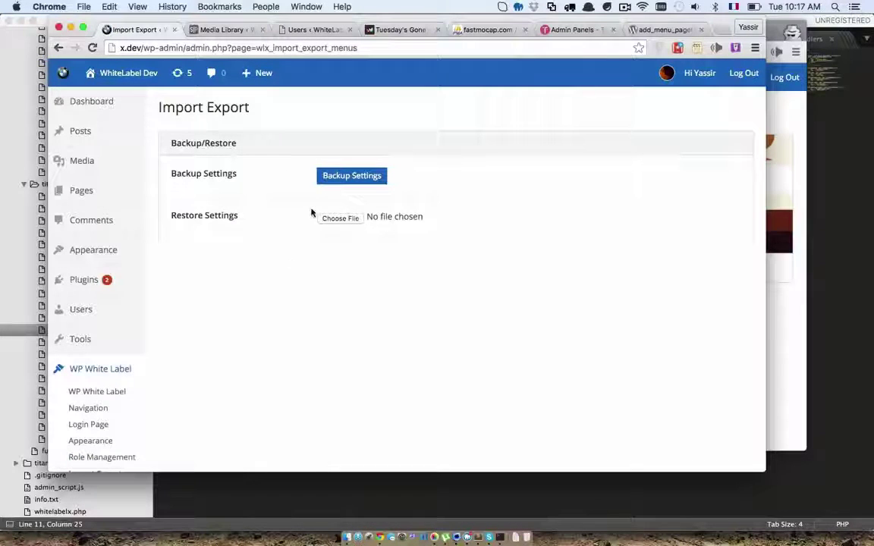
left_click(338, 179)
Step: In the WP White Label dashboard settings, change the public dashboard panel's title to "This is a modified setting"
left_click(112, 374)
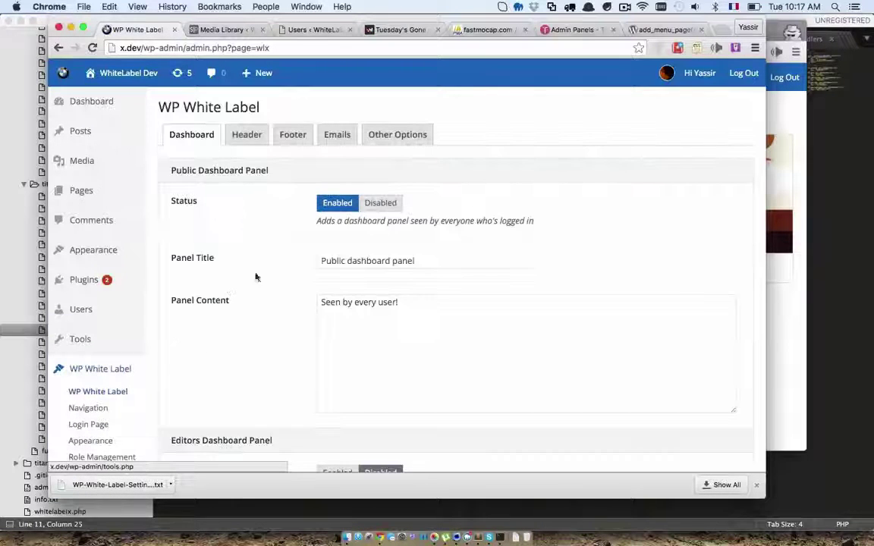
triple_click(405, 262)
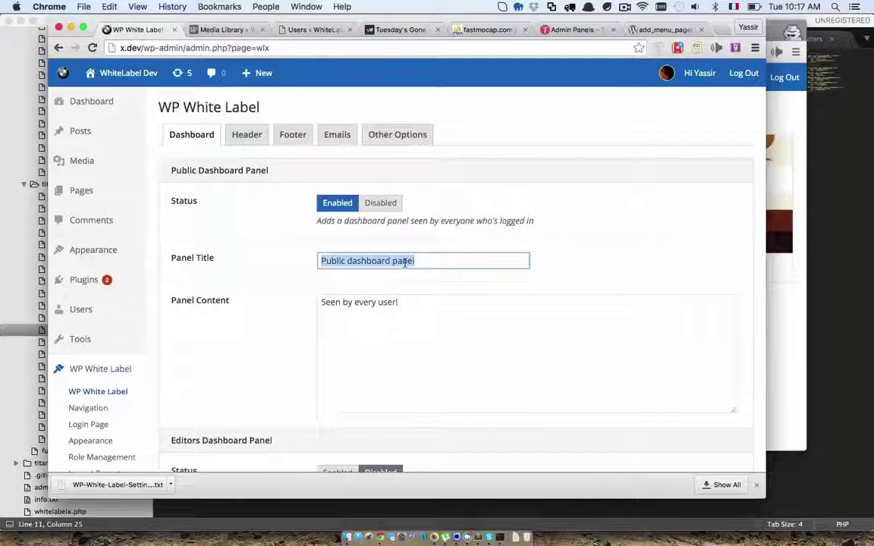
type("This")
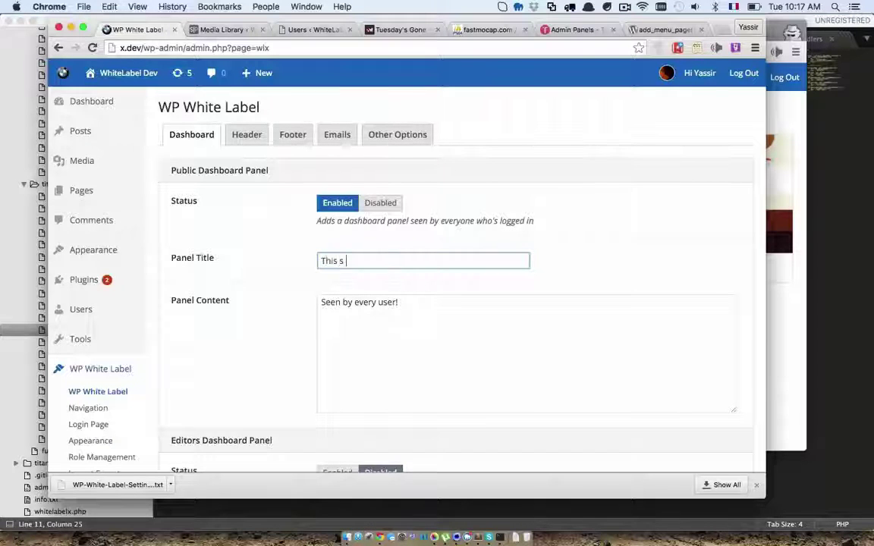
type(" is a modif")
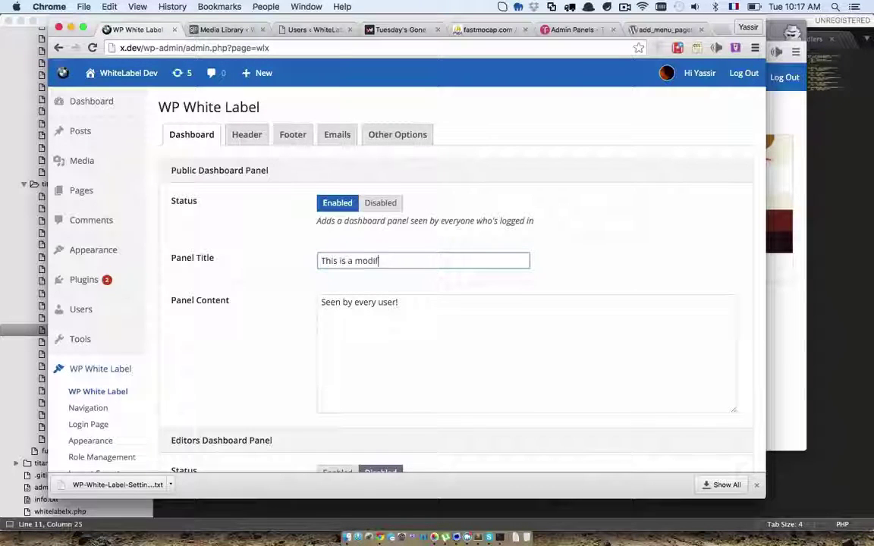
type("ied setting")
Step: Replace the public dashboard panel's content with "changed" and save the settings
scroll(417, 262, "down", 2)
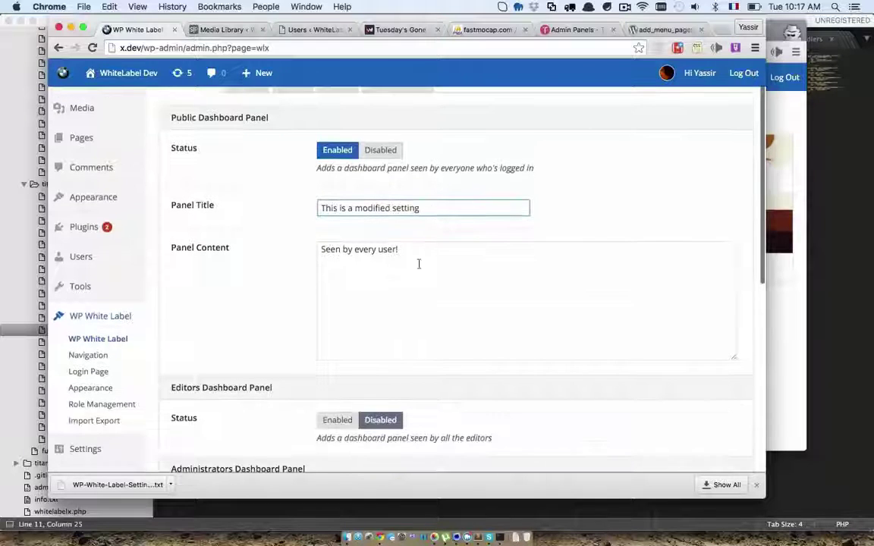
left_click(427, 335)
key("super+a")
type("changed")
scroll(428, 342, "down", 10)
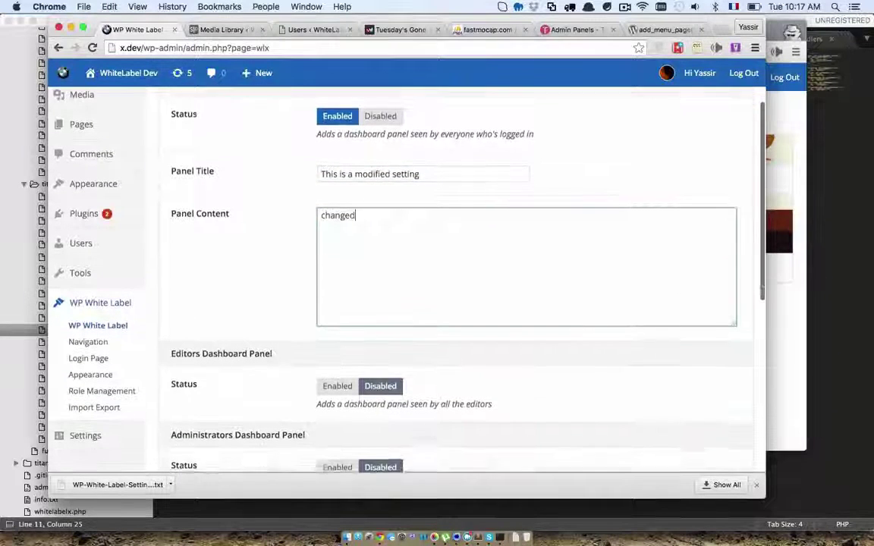
left_click(205, 407)
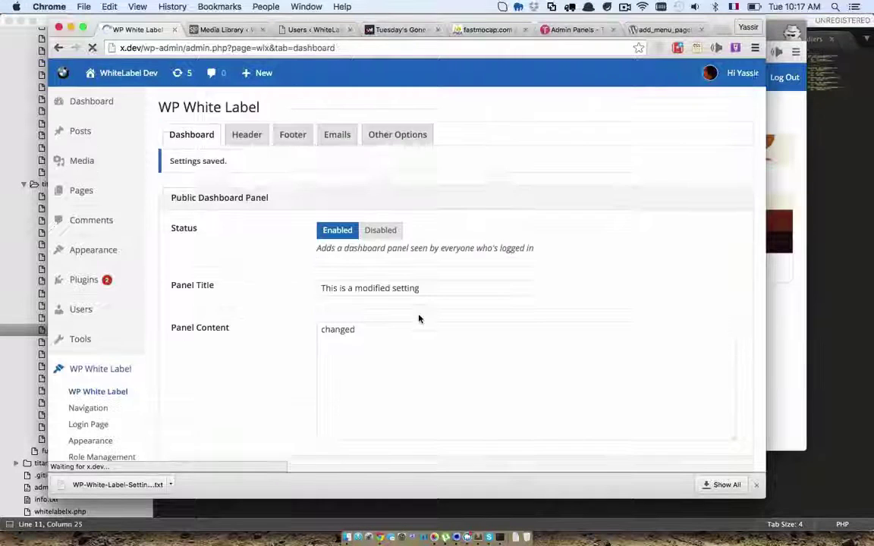
Step: Restore the plugin settings from the downloaded backup file on the Import Export page and reopen the WP White Label settings
scroll(228, 388, "down", 2)
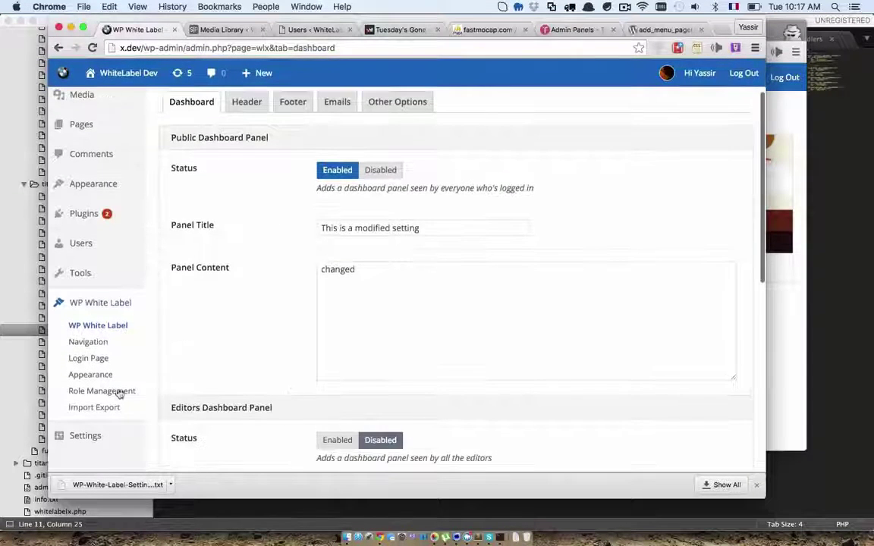
left_click(91, 409)
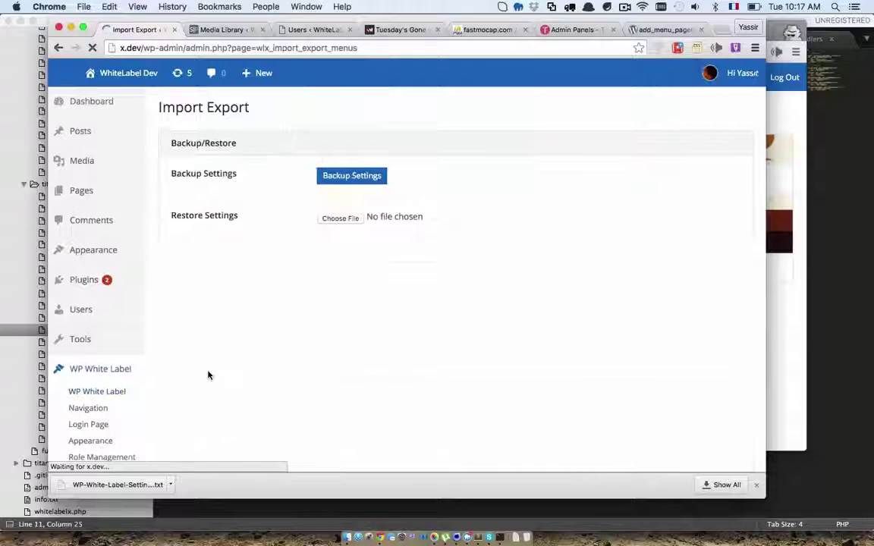
left_click_drag(132, 482, 339, 229)
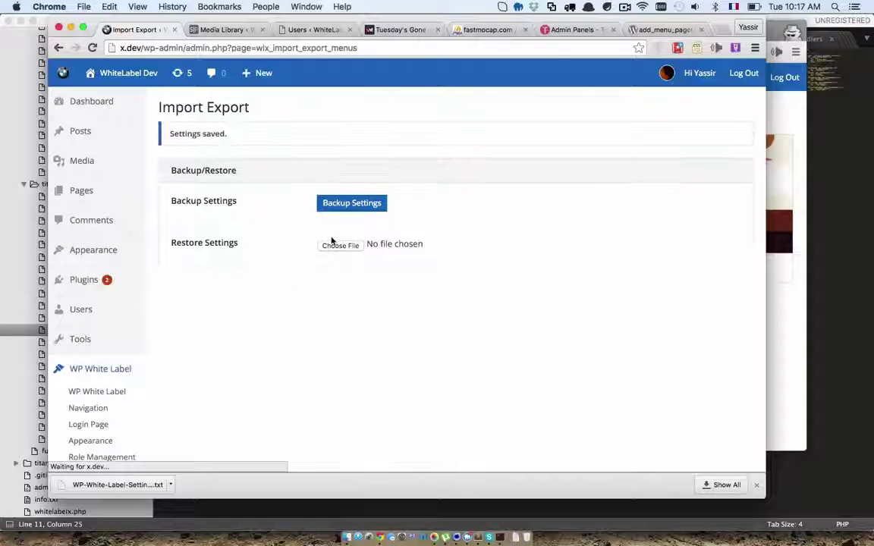
left_click(133, 370)
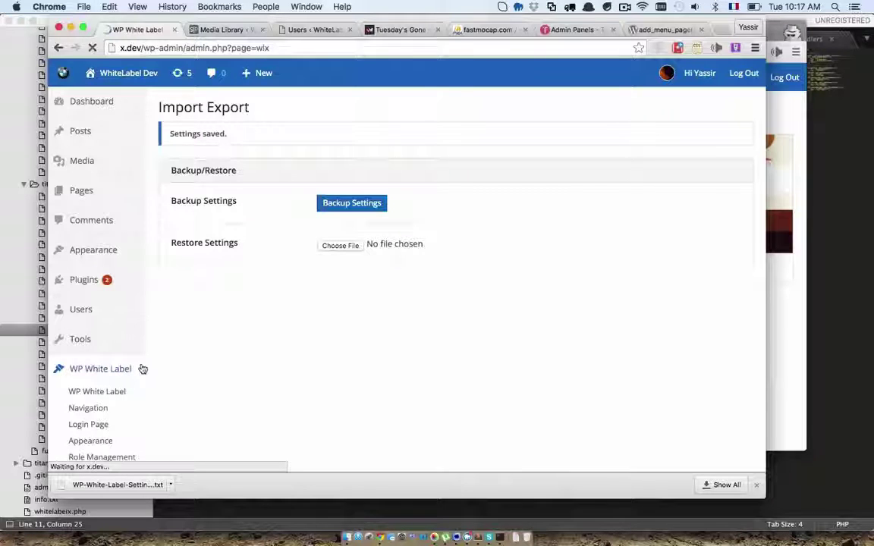